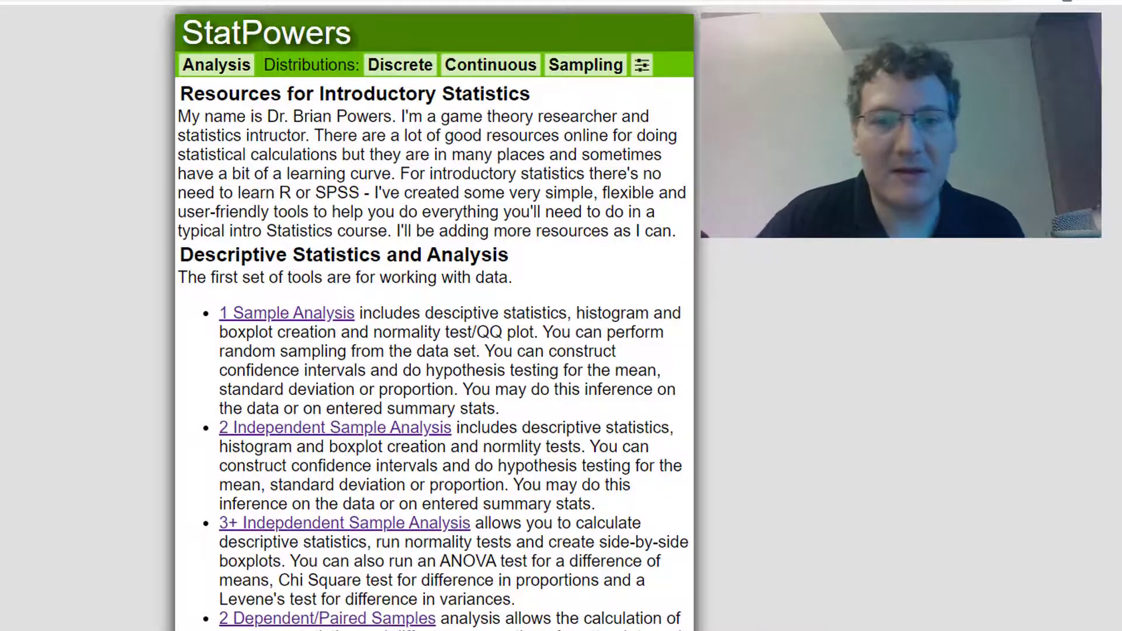
Step: Open the Sampling tools list to reach the Population Sampling Simulator
left_click(579, 70)
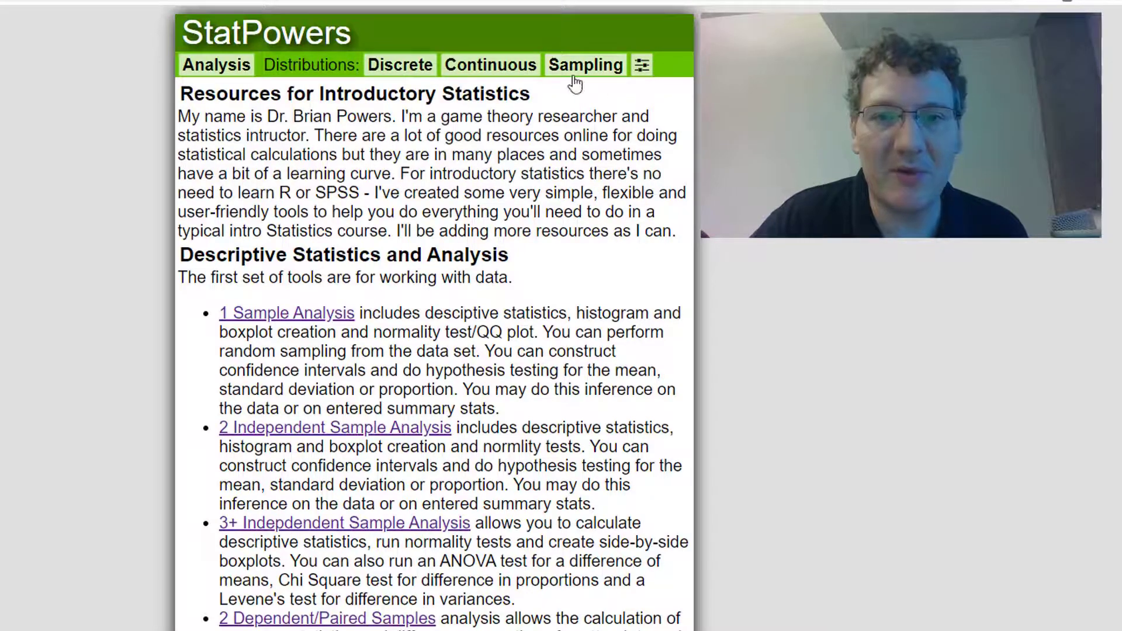
left_click(574, 75)
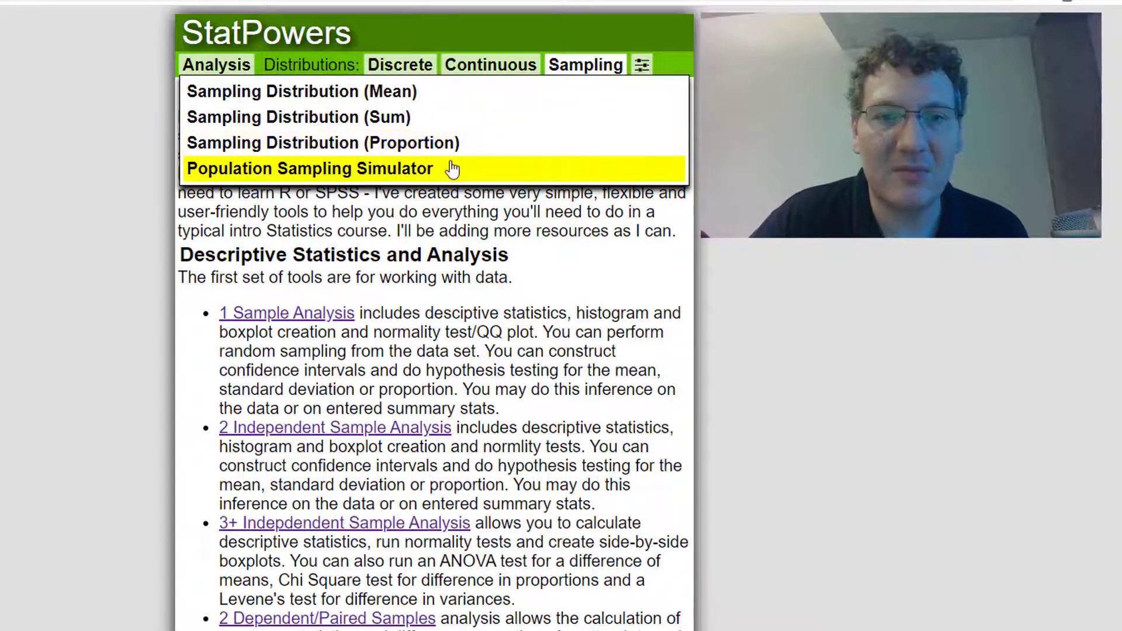
Step: Open the Population Sampling Simulator, name the population Monkeys, and add a second variable
left_click(483, 179)
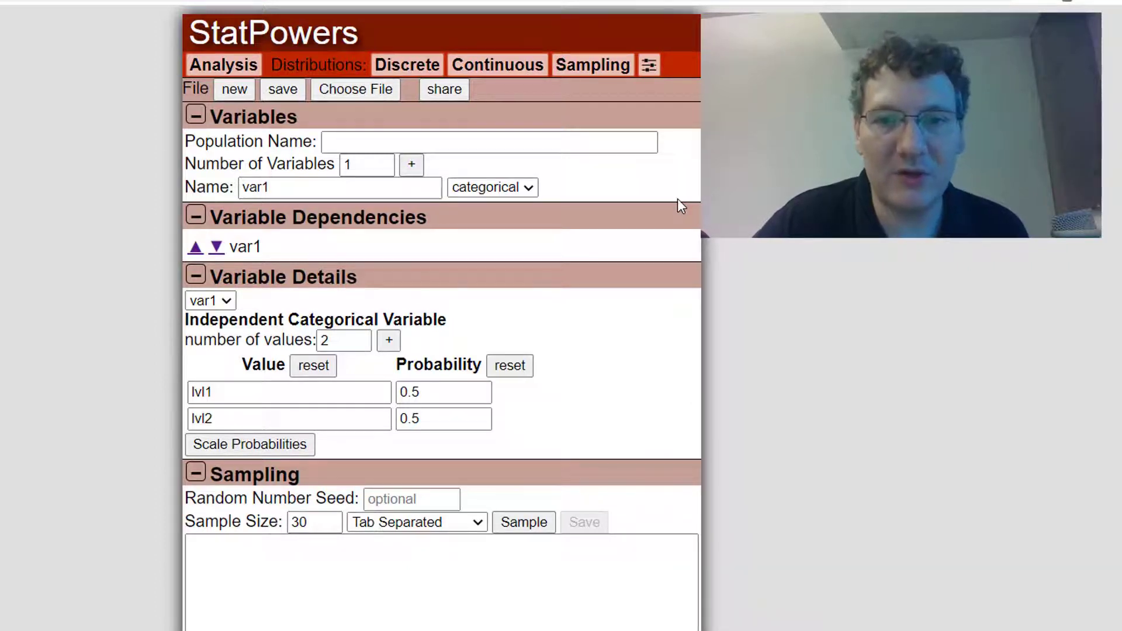
left_click(355, 142)
type("Monkeys")
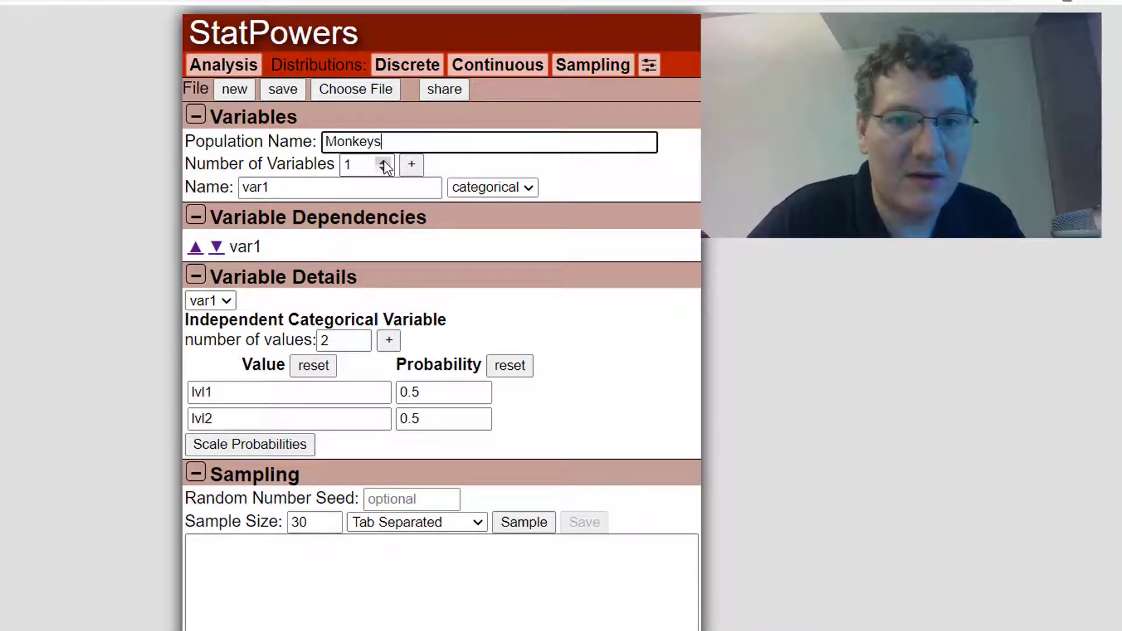
left_click(383, 162)
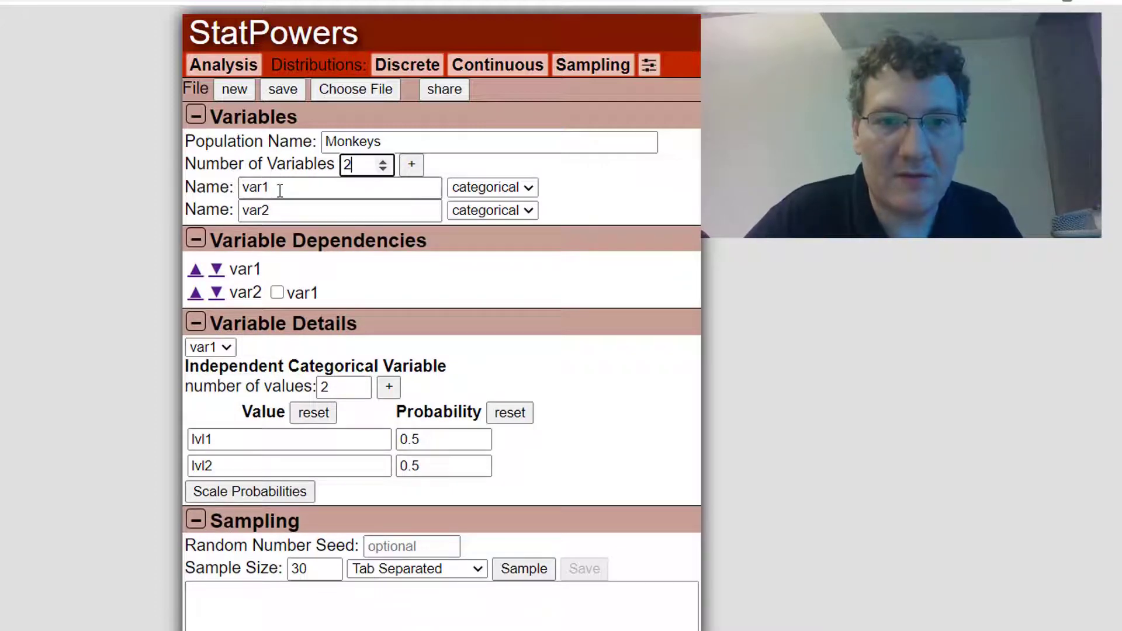
Step: Rename the two variables color and weight, and make weight continuous
left_click_drag(276, 187, 236, 191)
type("color")
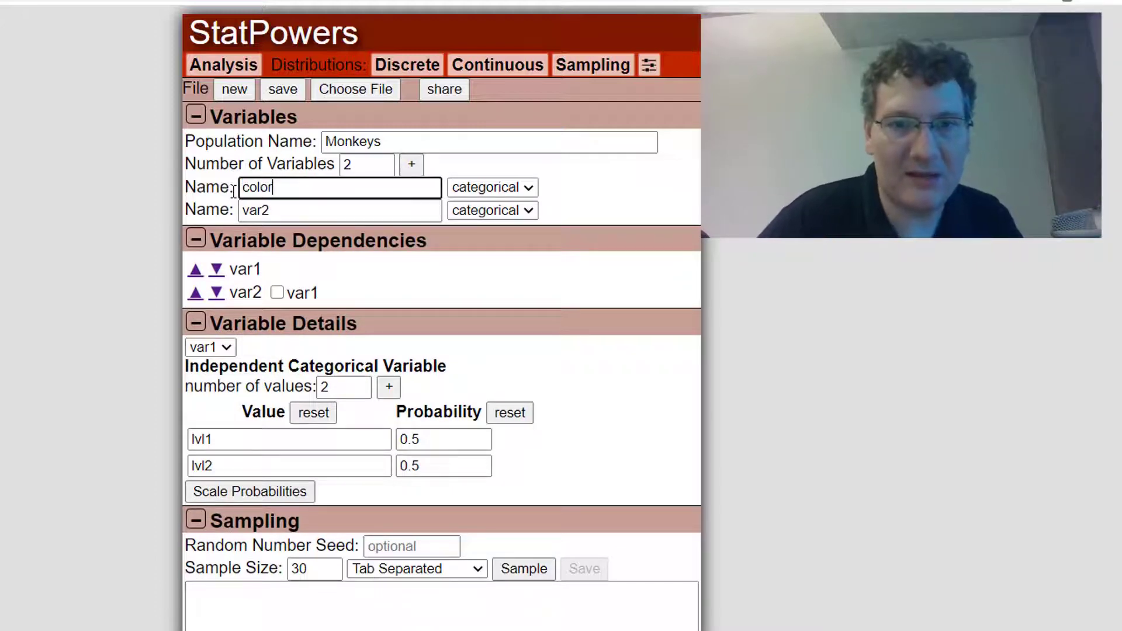
left_click(553, 189)
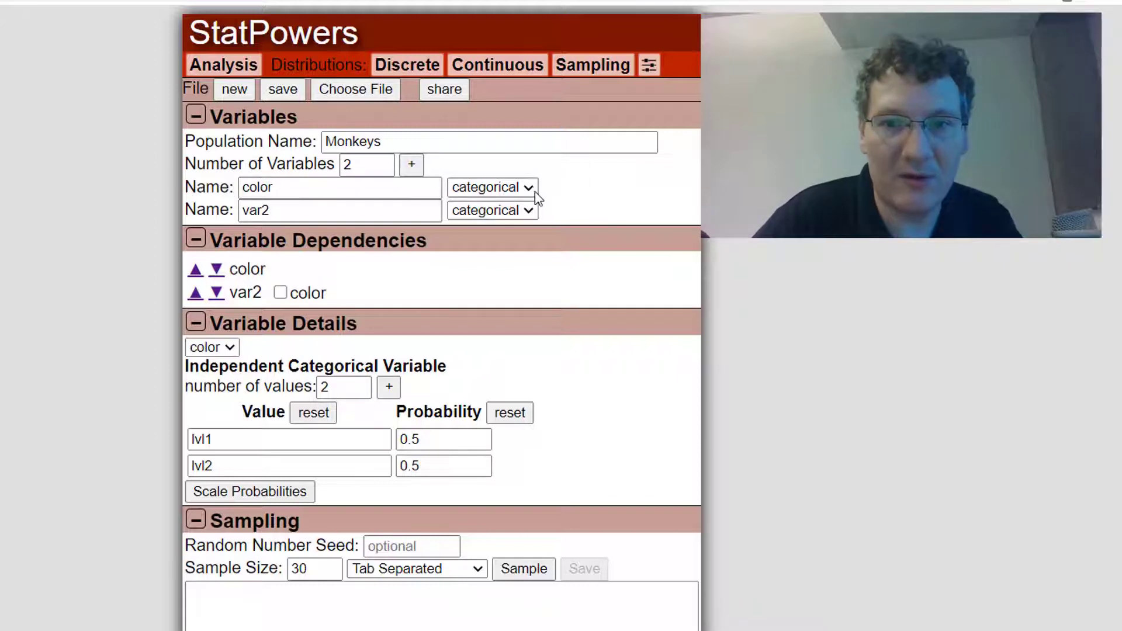
left_click_drag(311, 209, 222, 221)
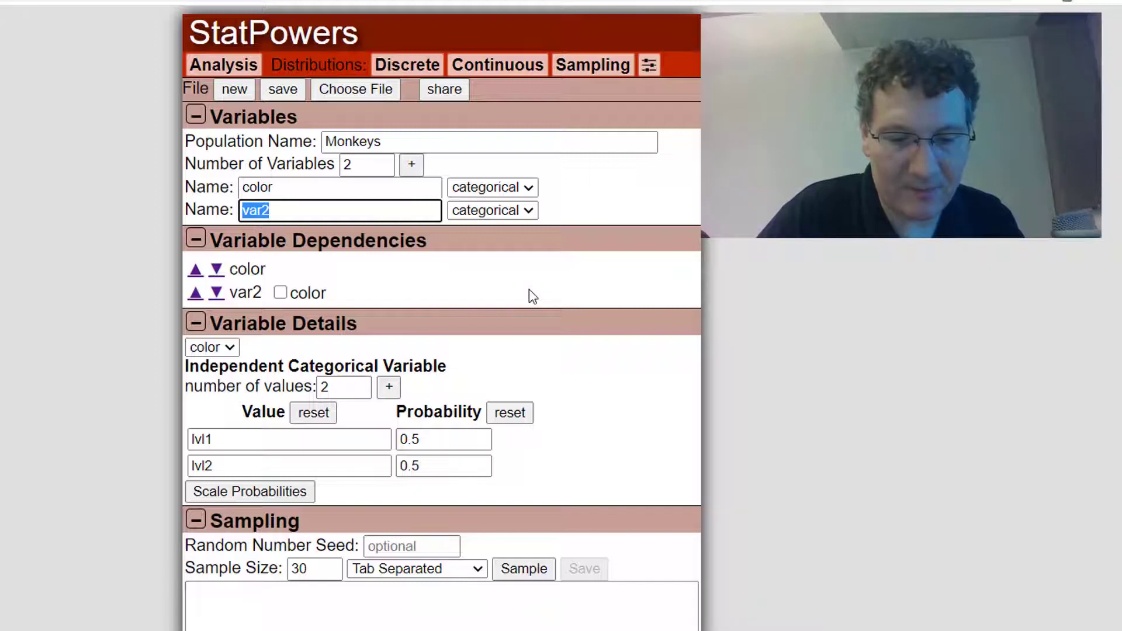
type("weight")
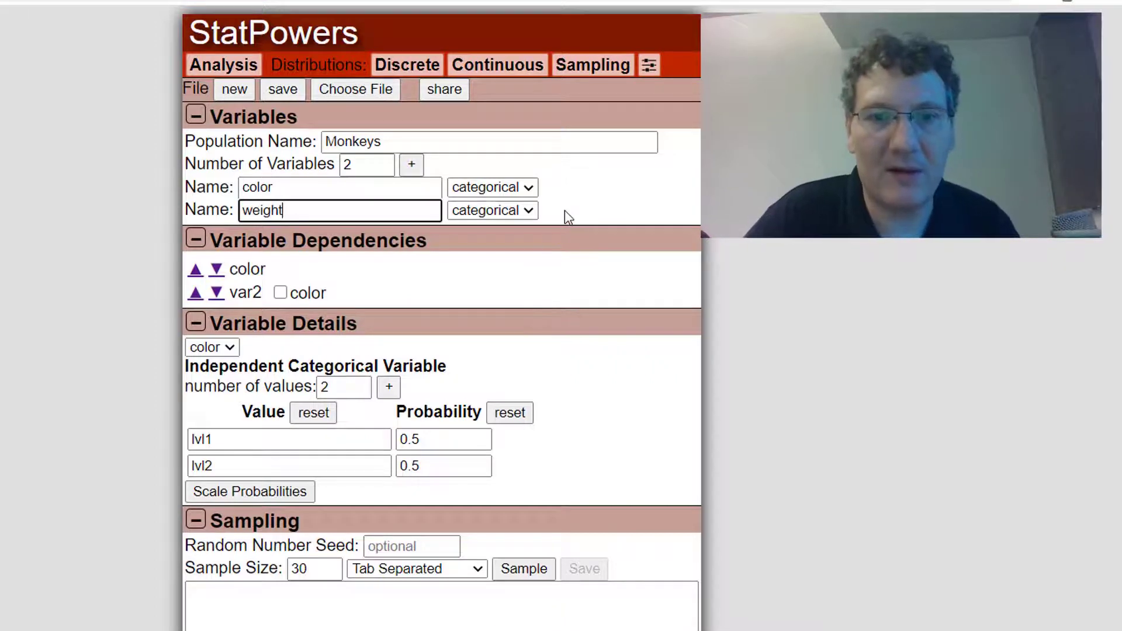
left_click(565, 209)
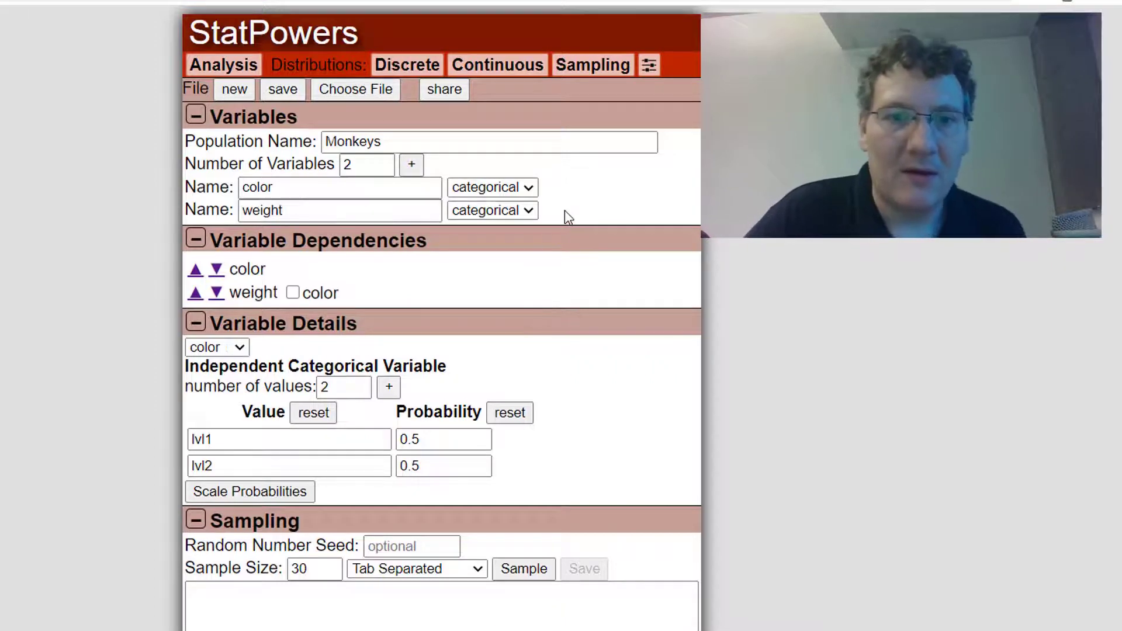
left_click(495, 210)
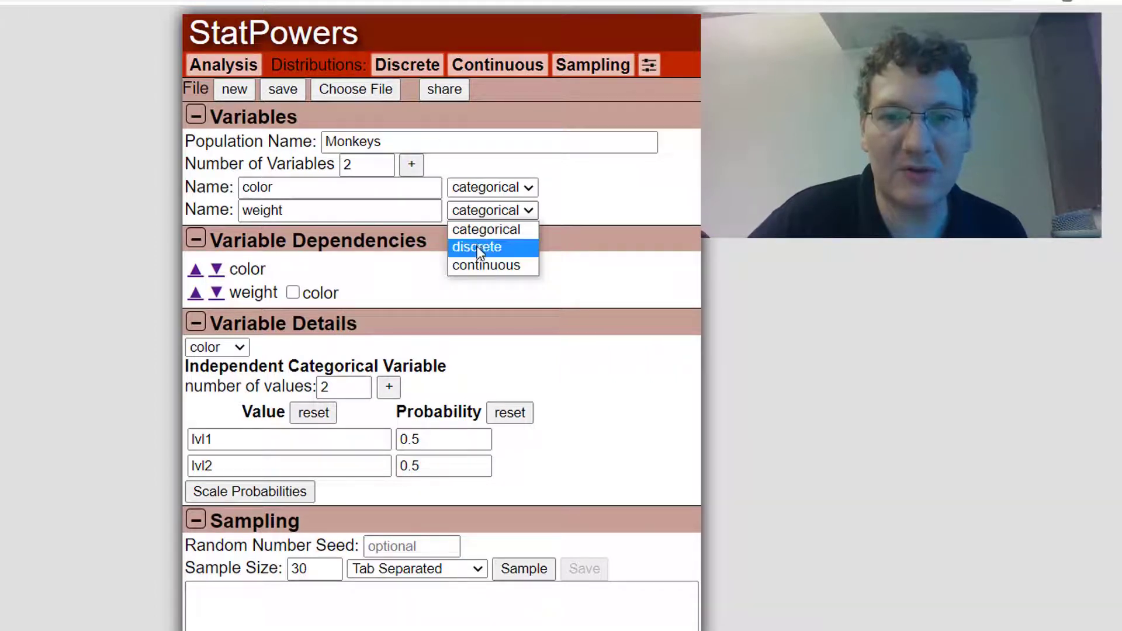
left_click(480, 266)
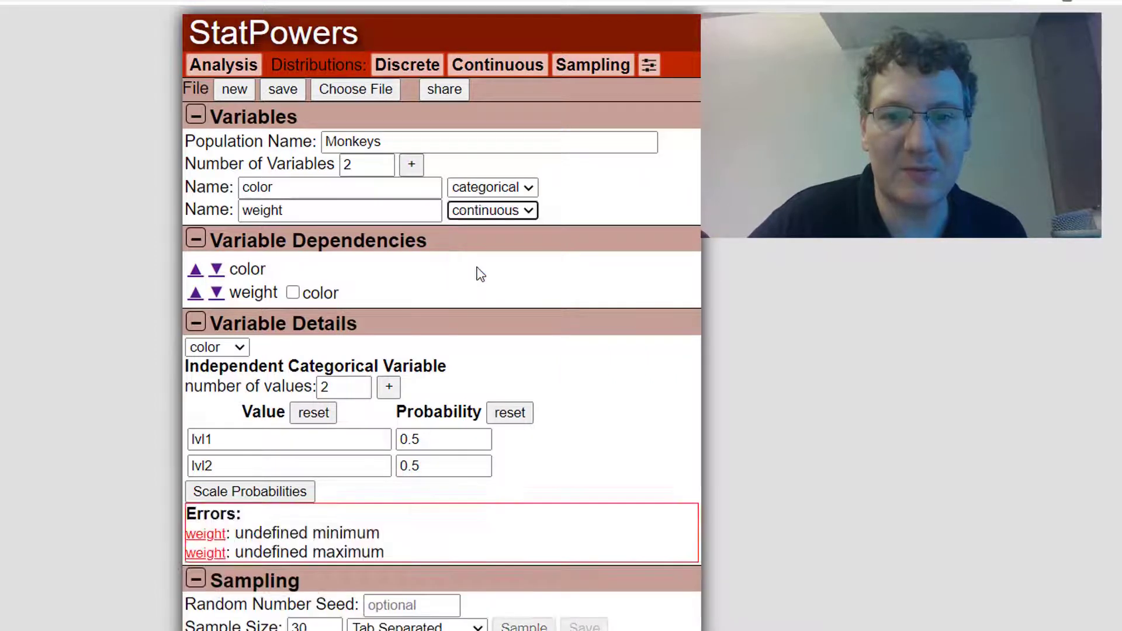
Step: Collapse Variable Dependencies and review weight's details before returning to color
left_click(197, 242)
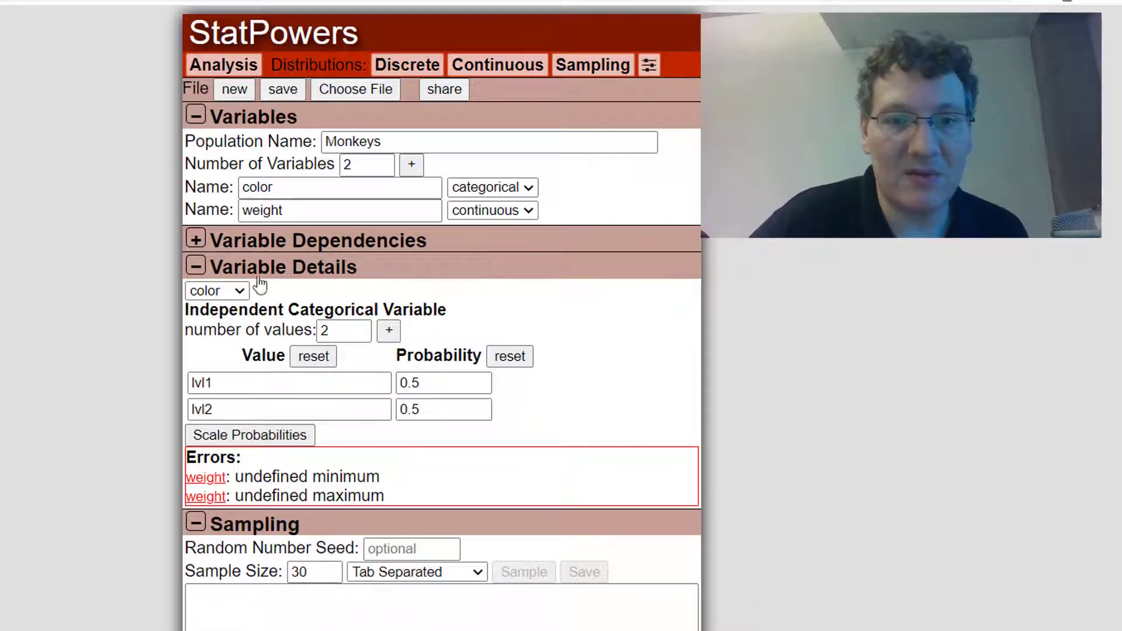
left_click(229, 292)
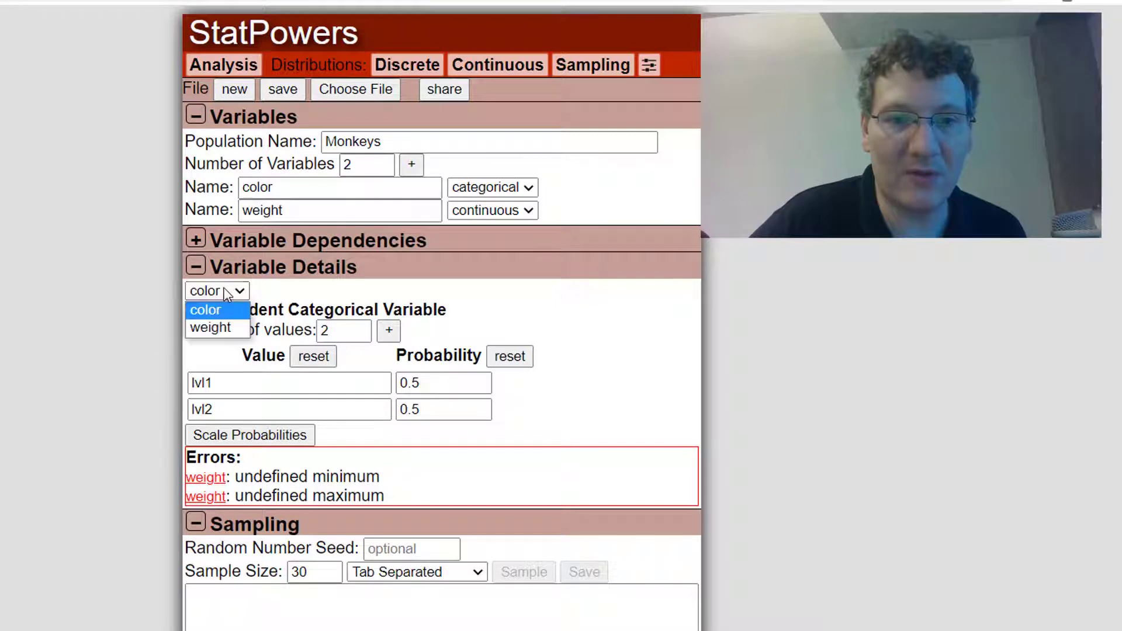
left_click(212, 326)
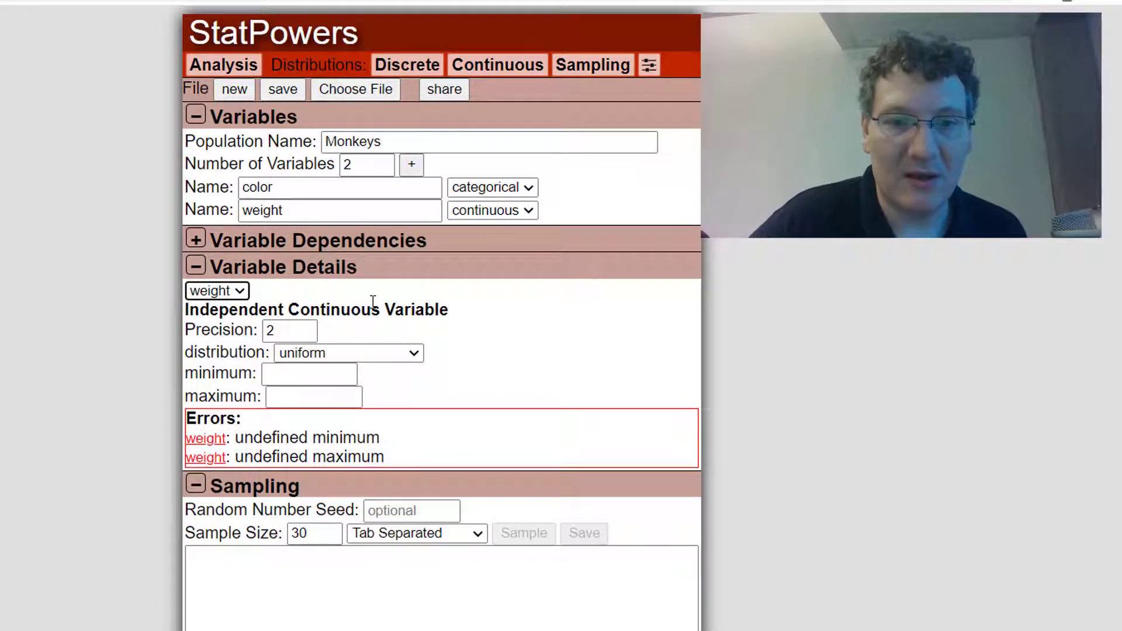
left_click(223, 292)
left_click(215, 314)
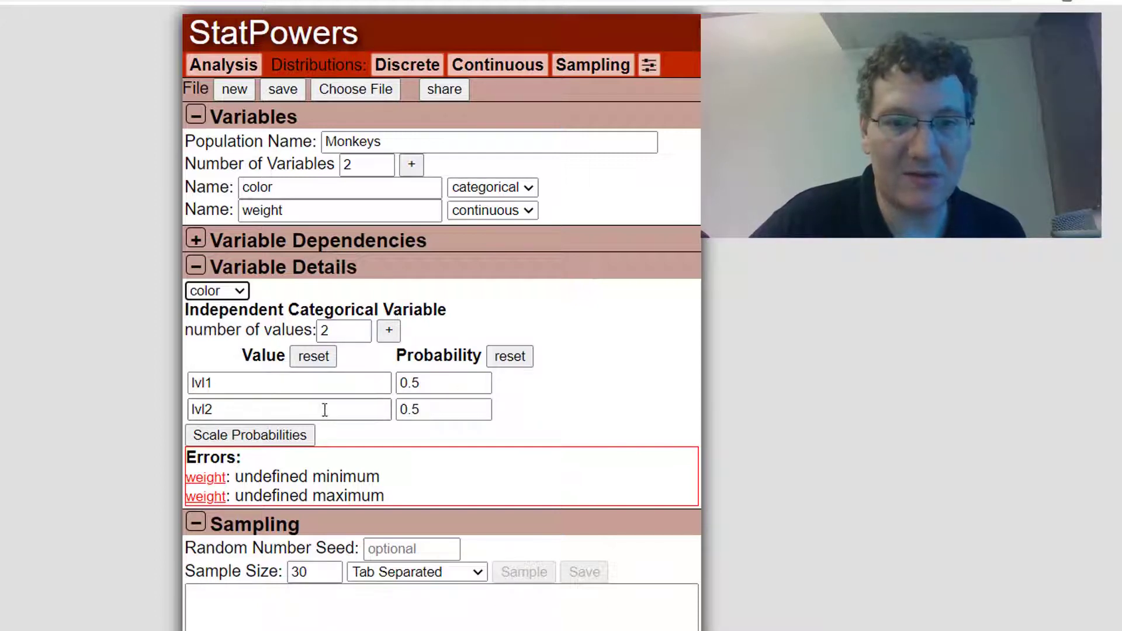
Step: Raise color's number of values to 3, leaving the third value blank
left_click(361, 328)
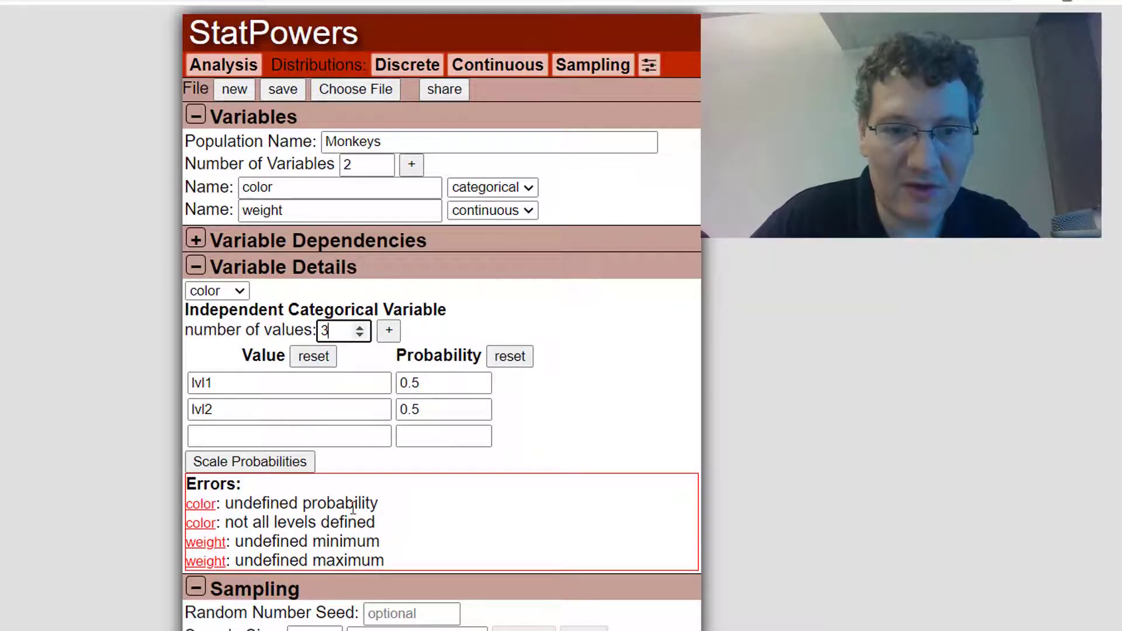
left_click(201, 505)
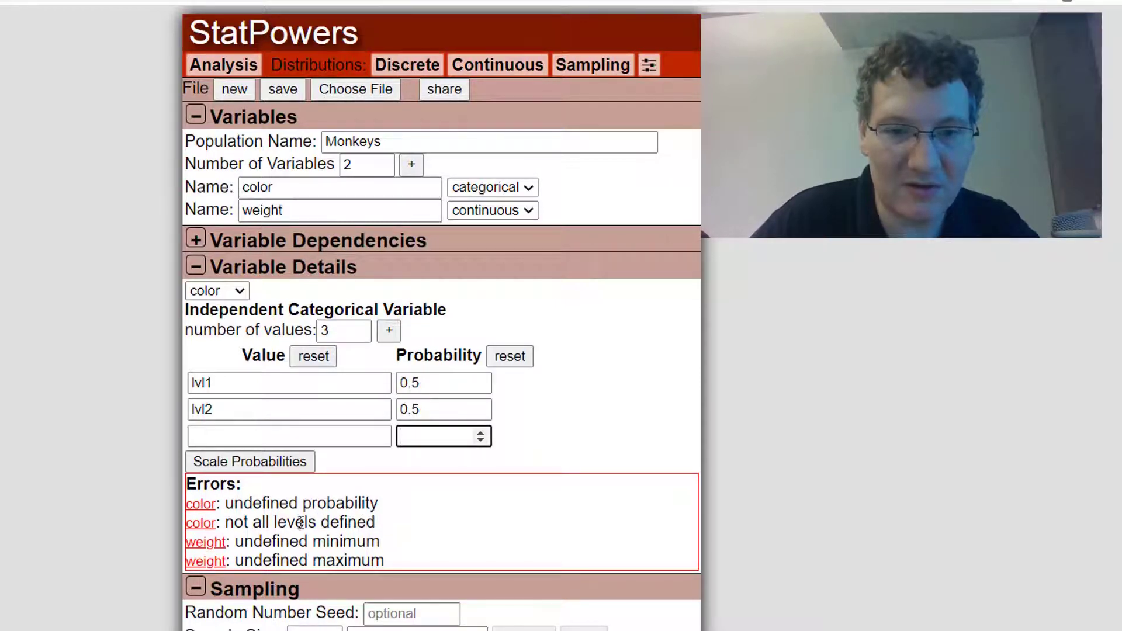
left_click(202, 523)
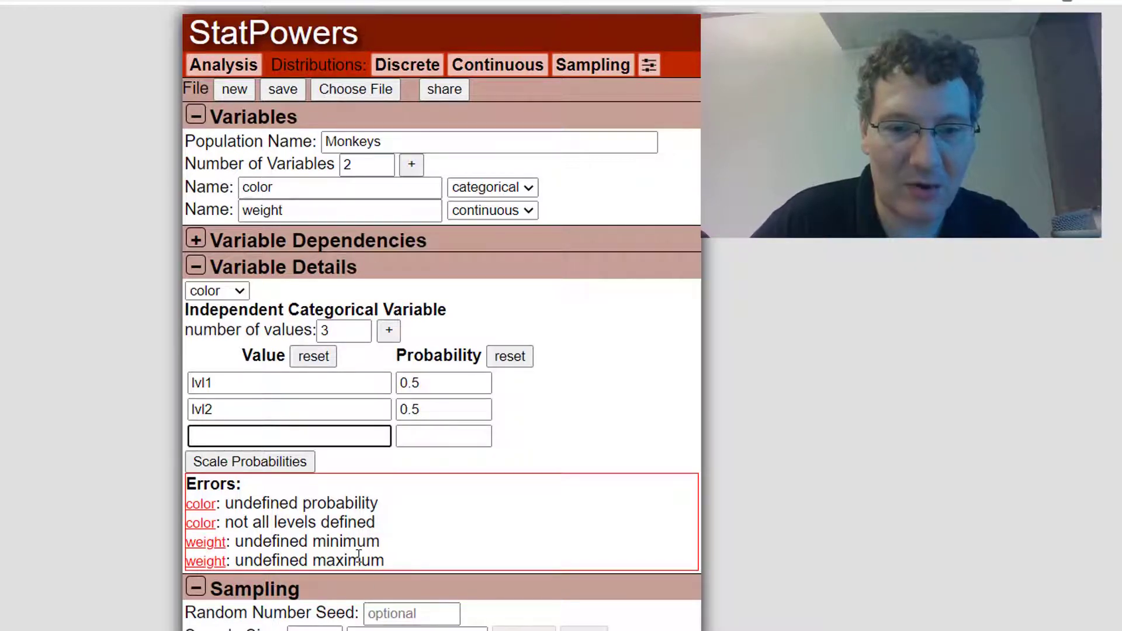
Step: Name the three color values brown, red and spotted
left_click_drag(213, 383, 167, 383)
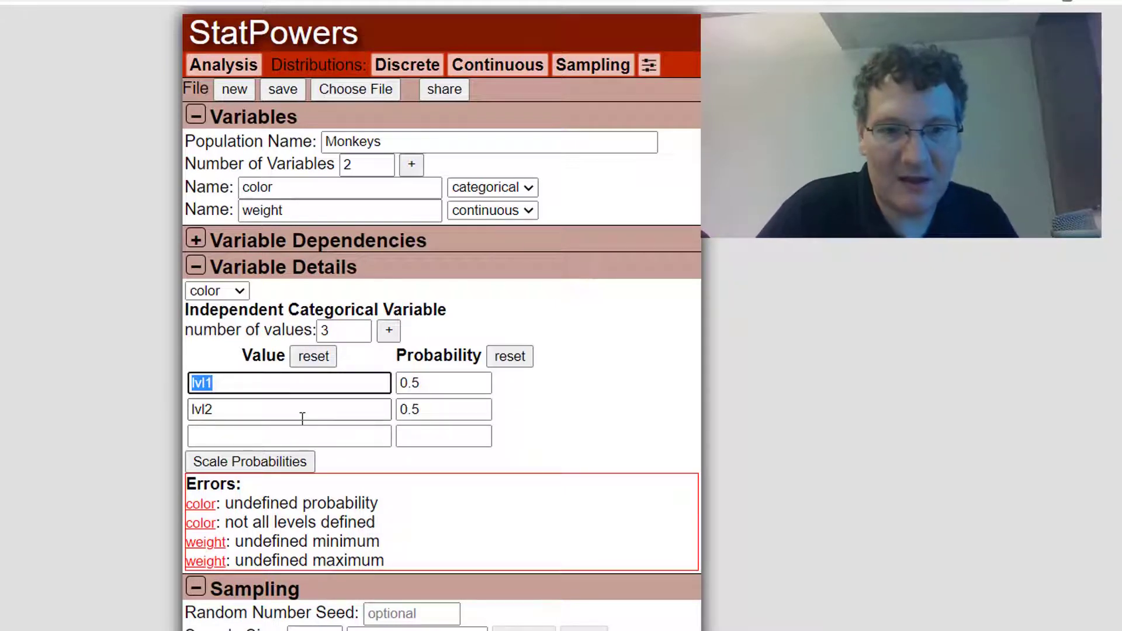
type("brown")
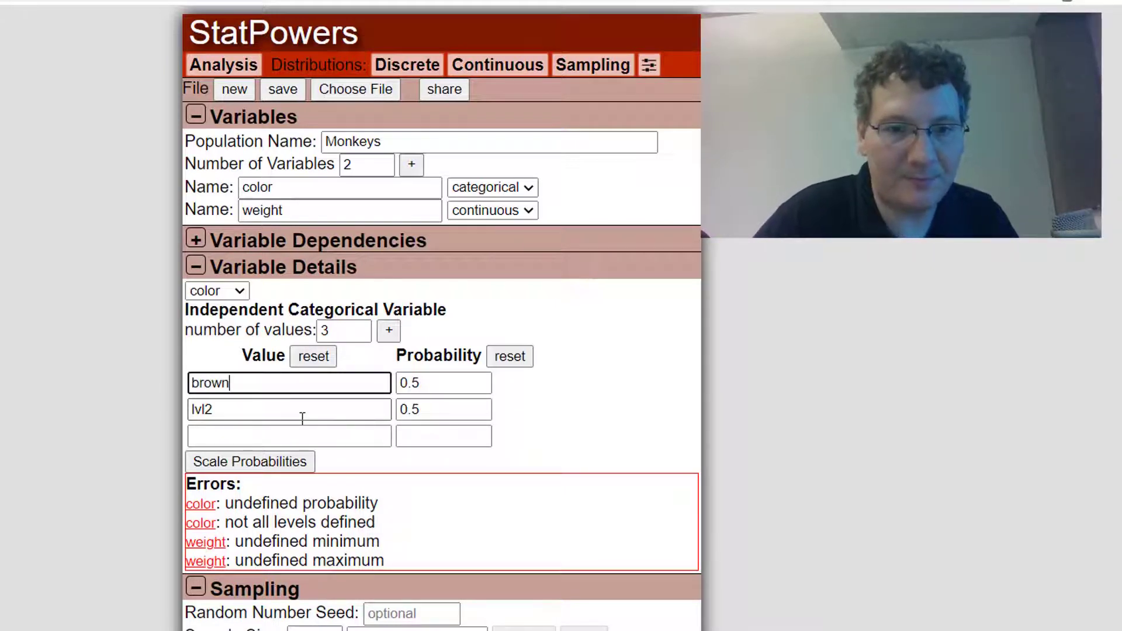
left_click_drag(226, 409, 179, 408)
type("red")
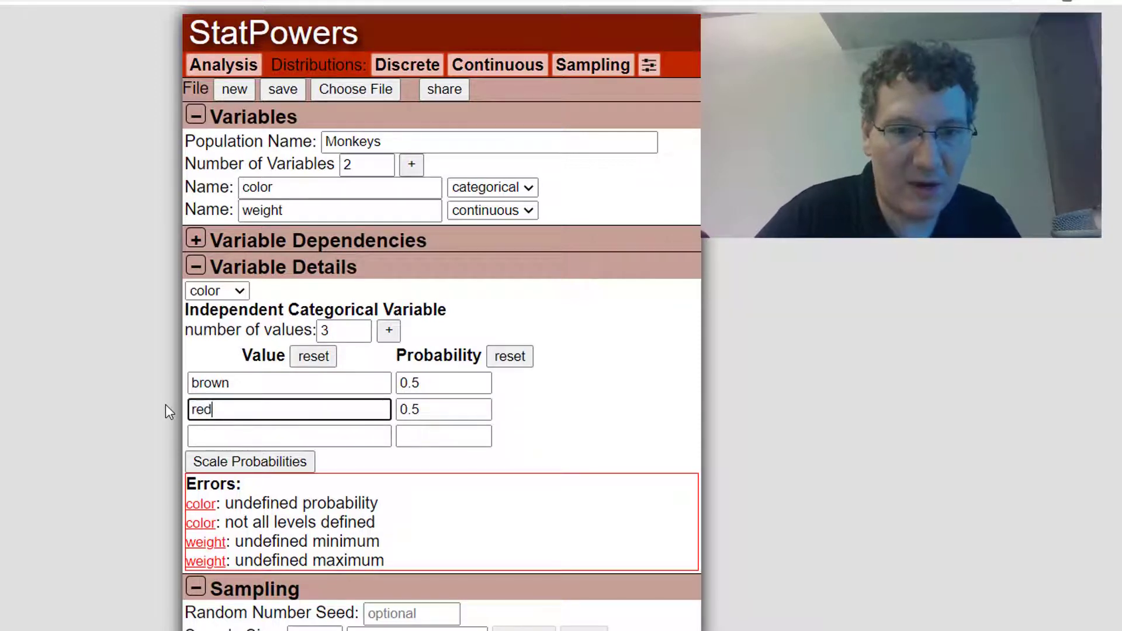
key("Tab")
key("Tab")
type("spotted")
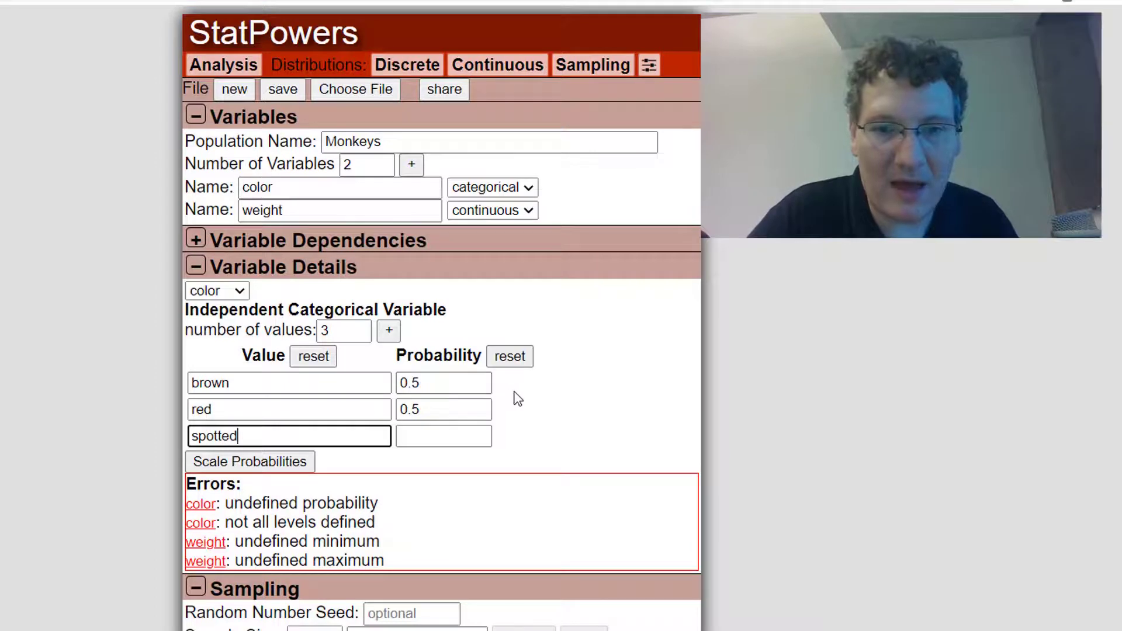
left_click(518, 399)
Step: Give spotted probability .5, then rescale all color probabilities to 0.33333333 each
left_click(435, 442)
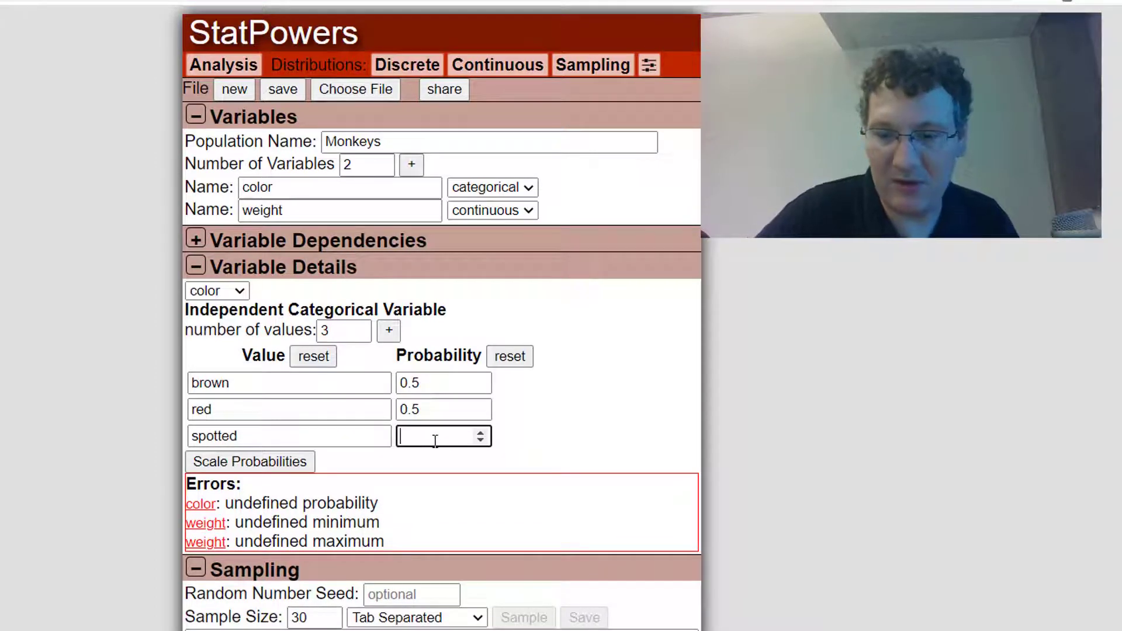
type(".5")
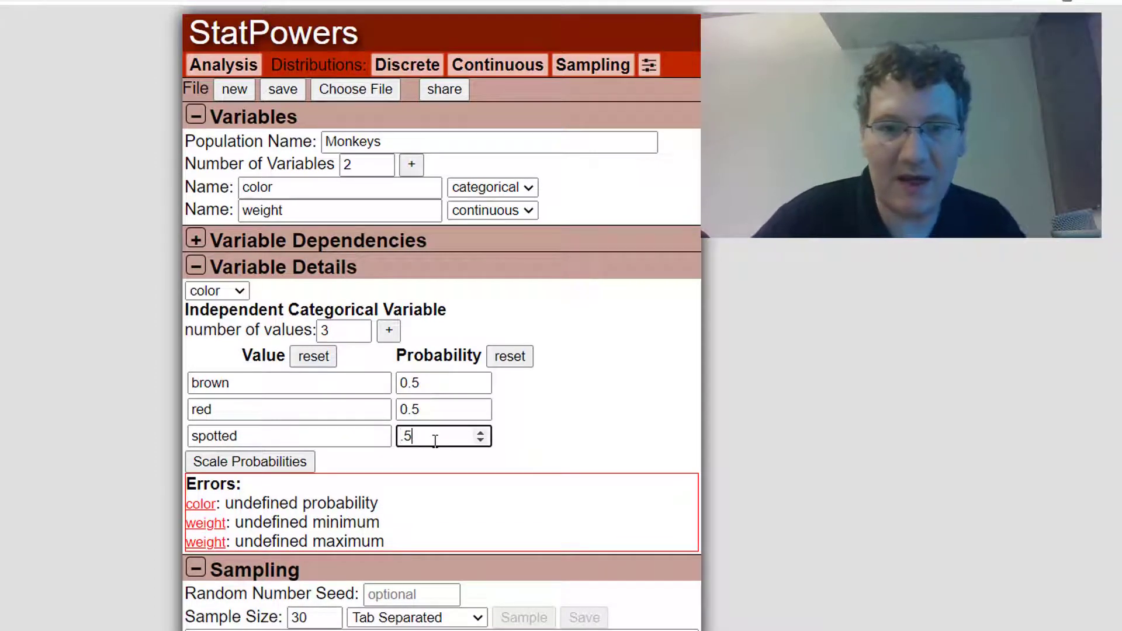
left_click(519, 442)
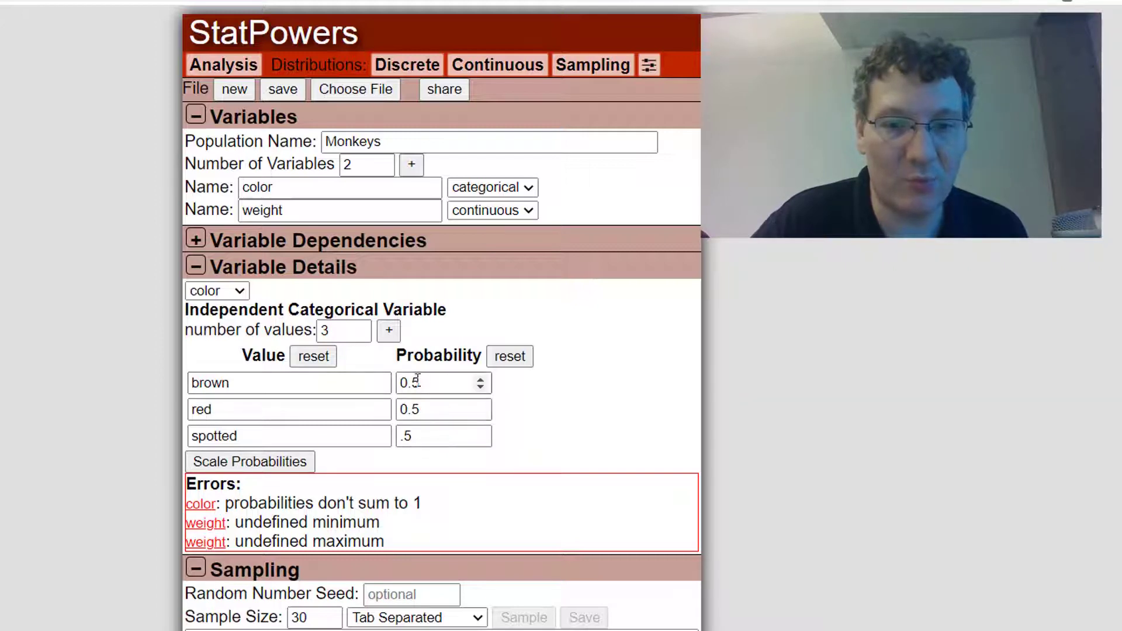
left_click(285, 464)
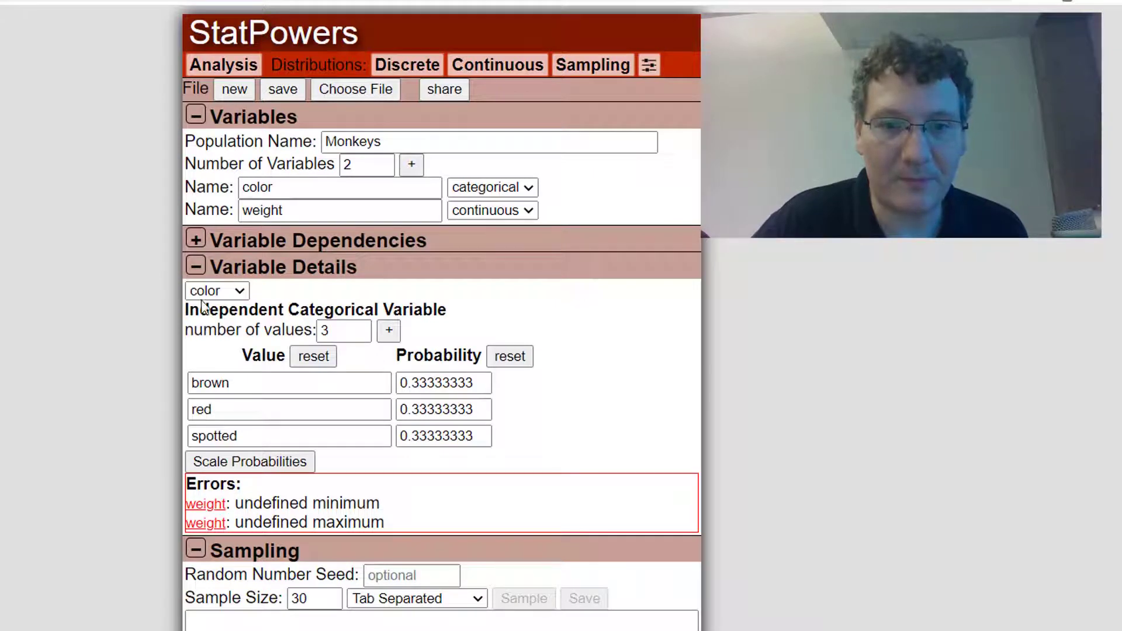
Step: Give weight a moderate right skew distribution with minimum 5 and maximum 25
left_click(241, 294)
left_click(222, 327)
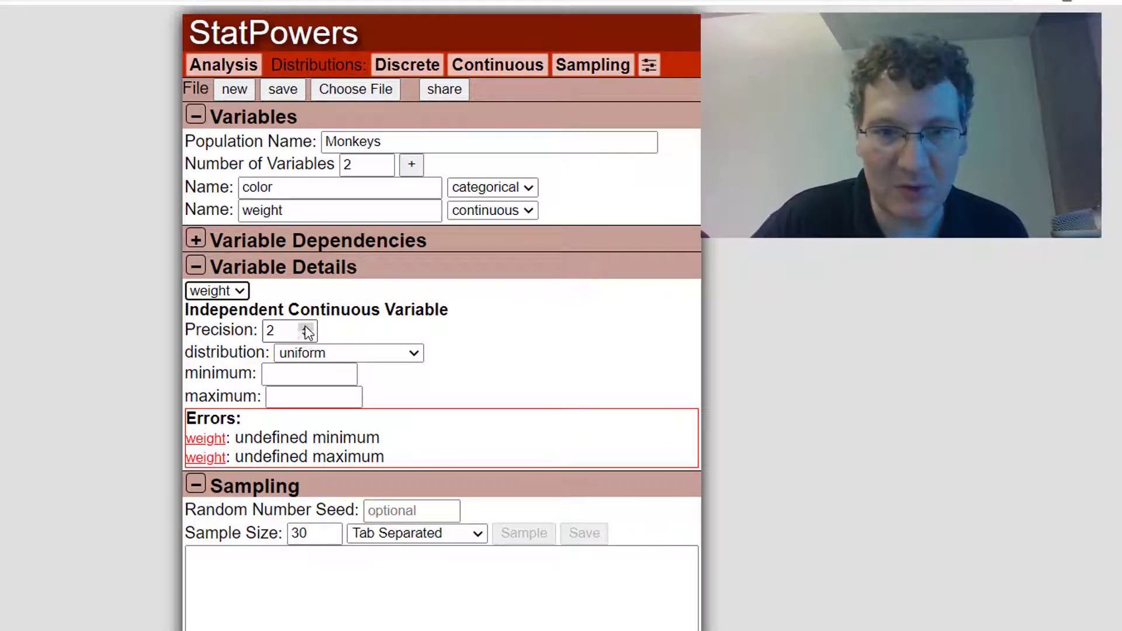
left_click(282, 356)
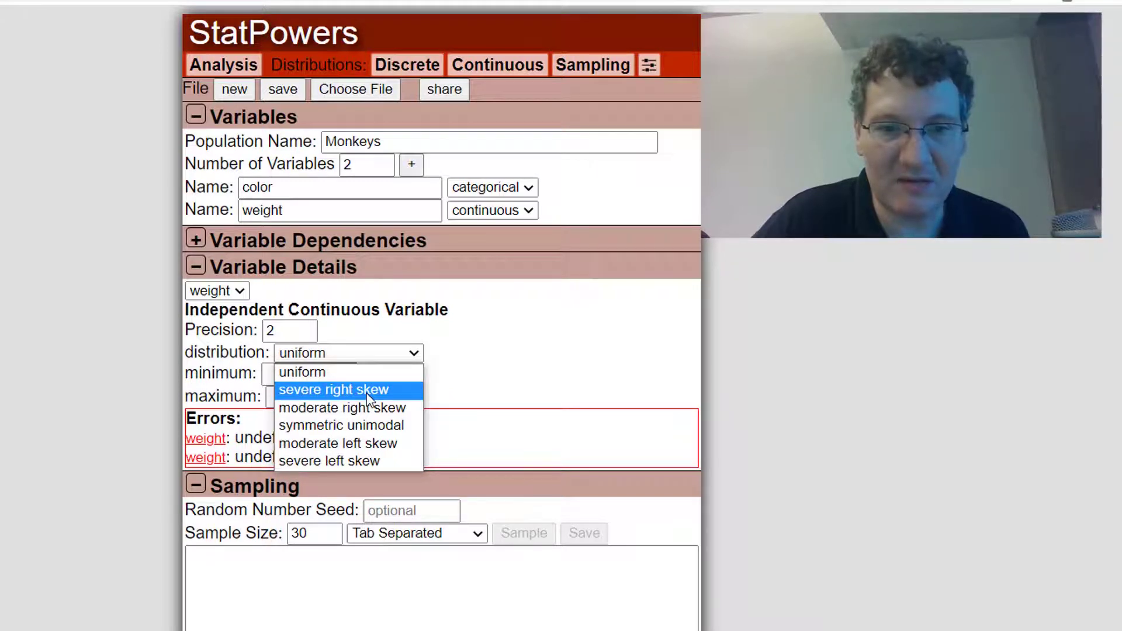
left_click(358, 409)
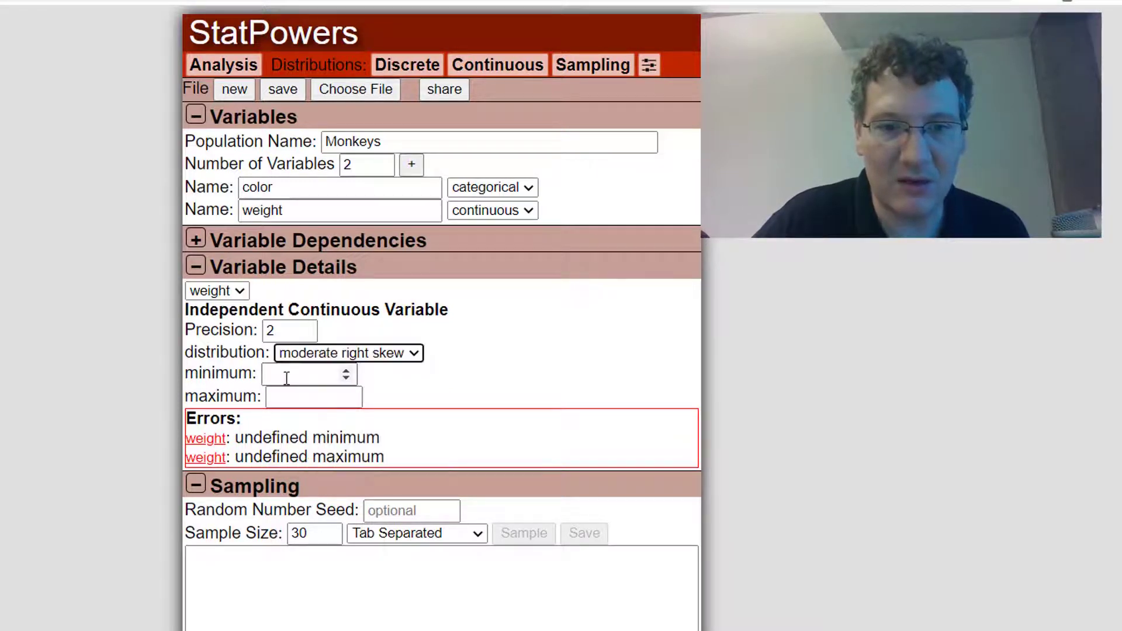
left_click(287, 379)
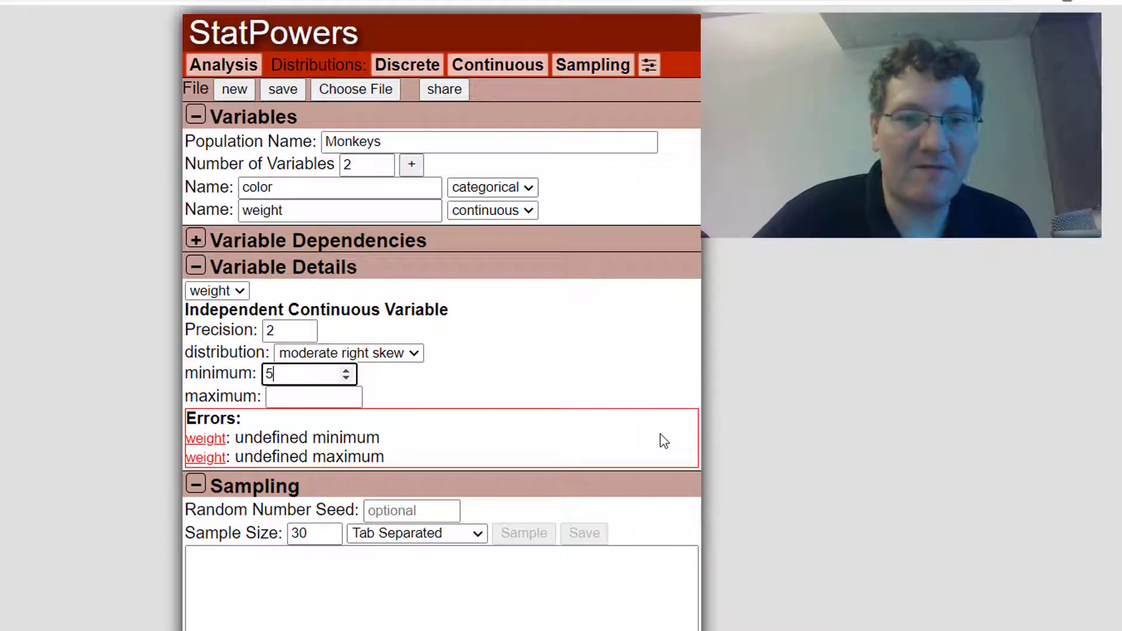
left_click(321, 395)
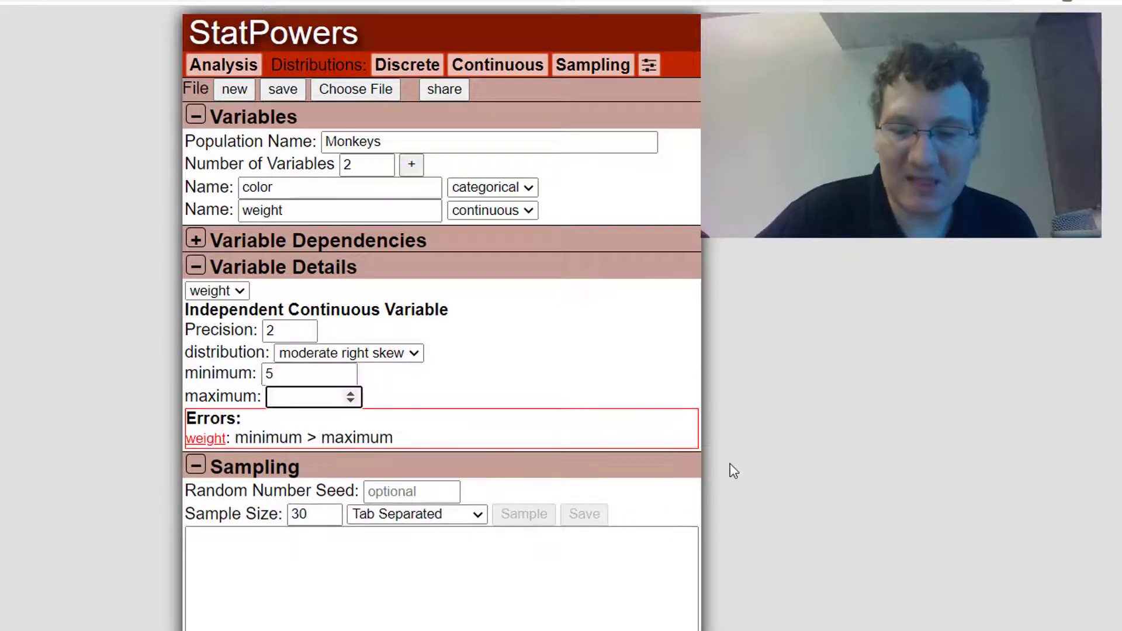
type("25")
left_click(395, 404)
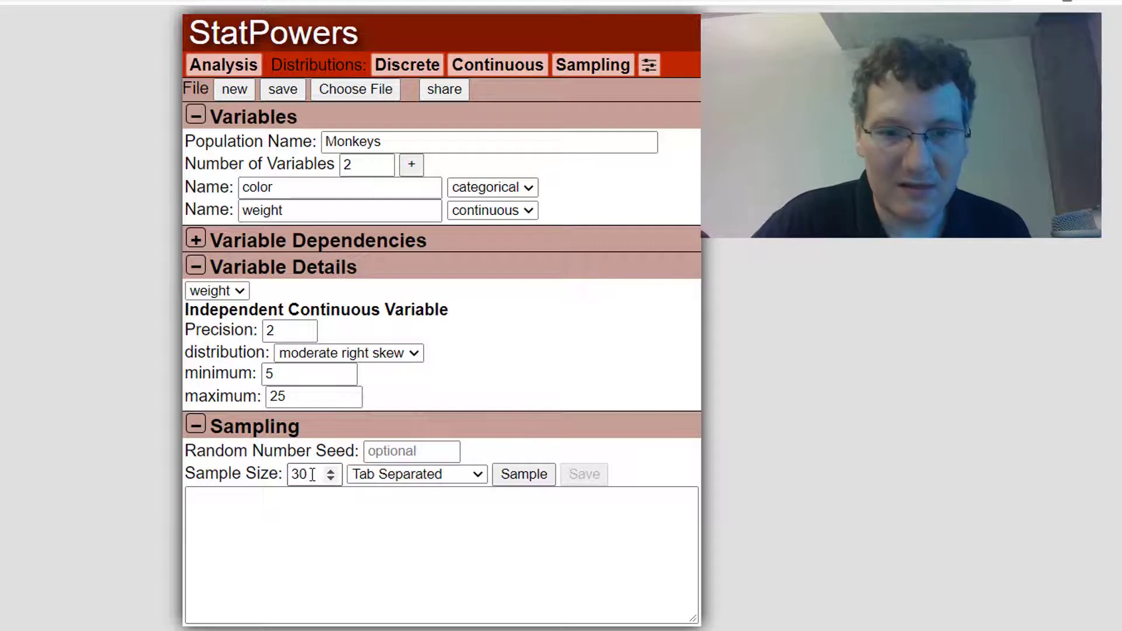
Step: Raise the sample size to 40 and draw a tab-separated sample
left_click(330, 471)
left_click(330, 470)
left_click(330, 470)
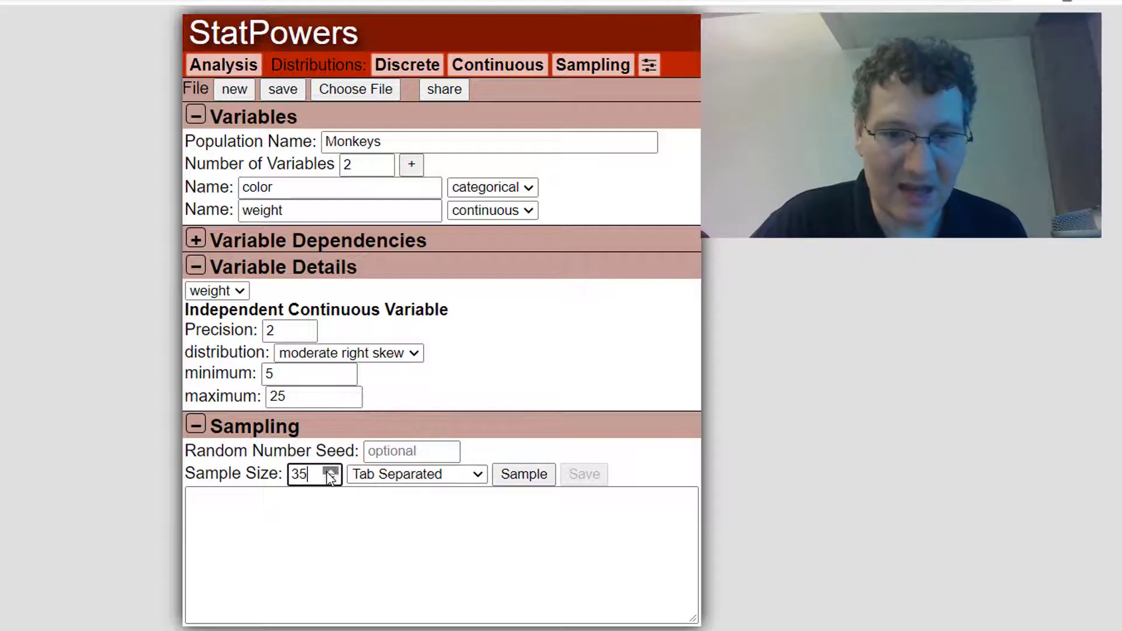
left_click(331, 472)
left_click(330, 471)
left_click(331, 471)
left_click(332, 471)
left_click(331, 471)
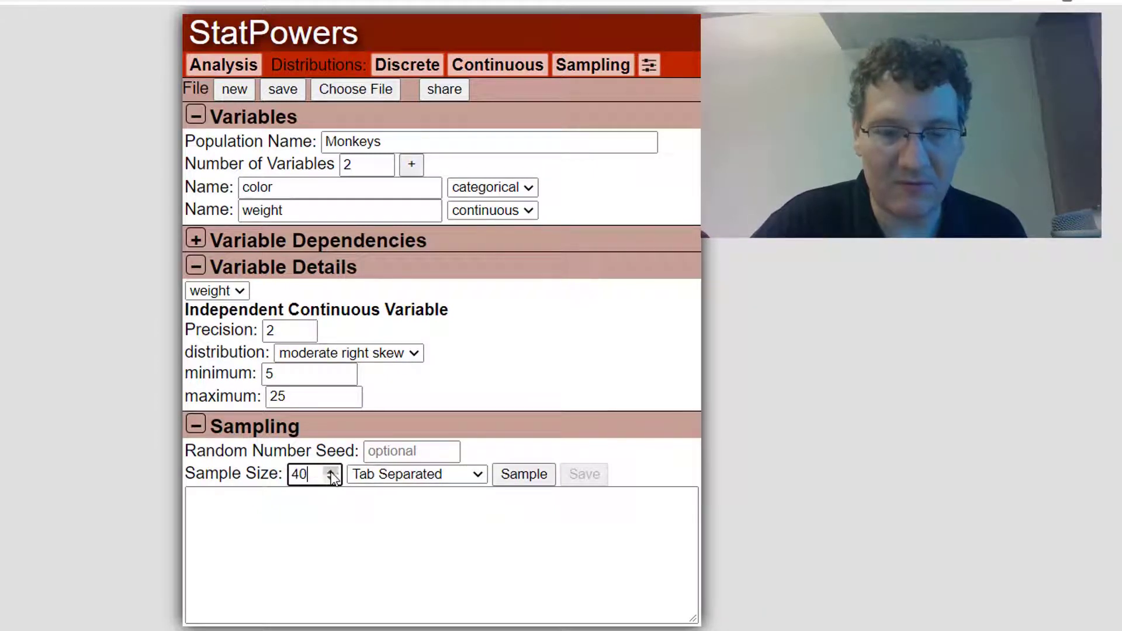
left_click(475, 480)
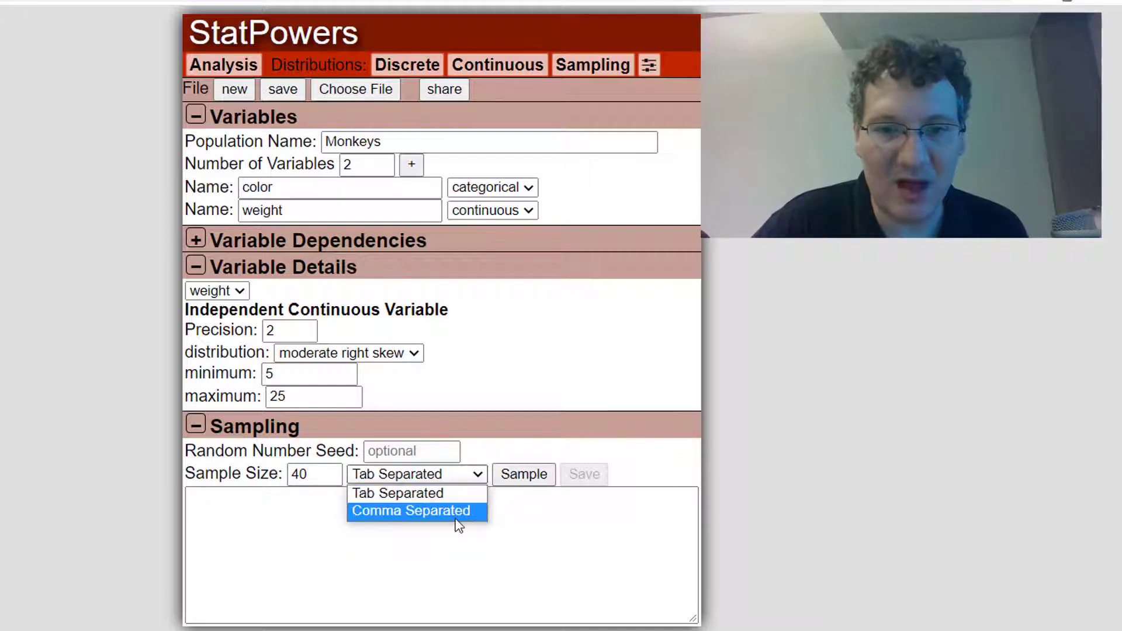
left_click(483, 456)
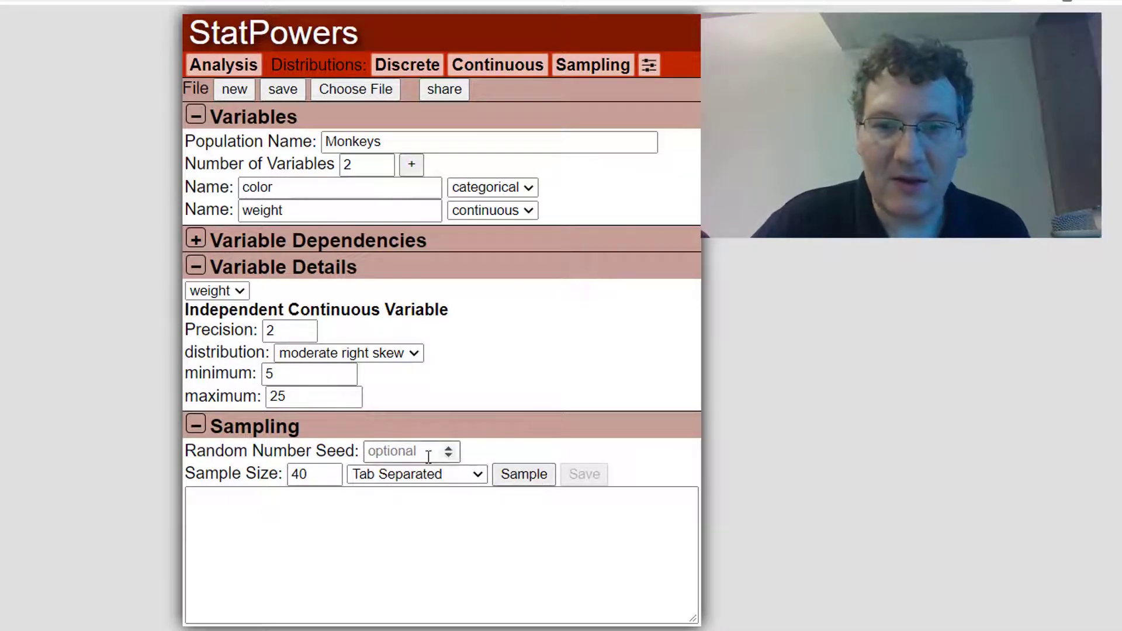
left_click(400, 449)
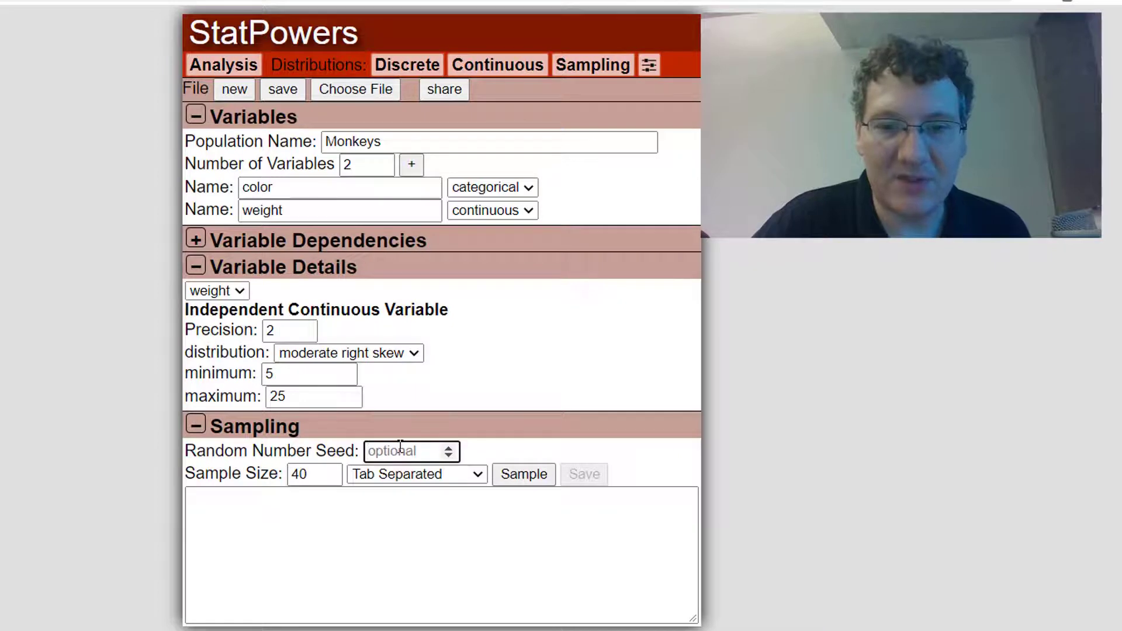
left_click(531, 480)
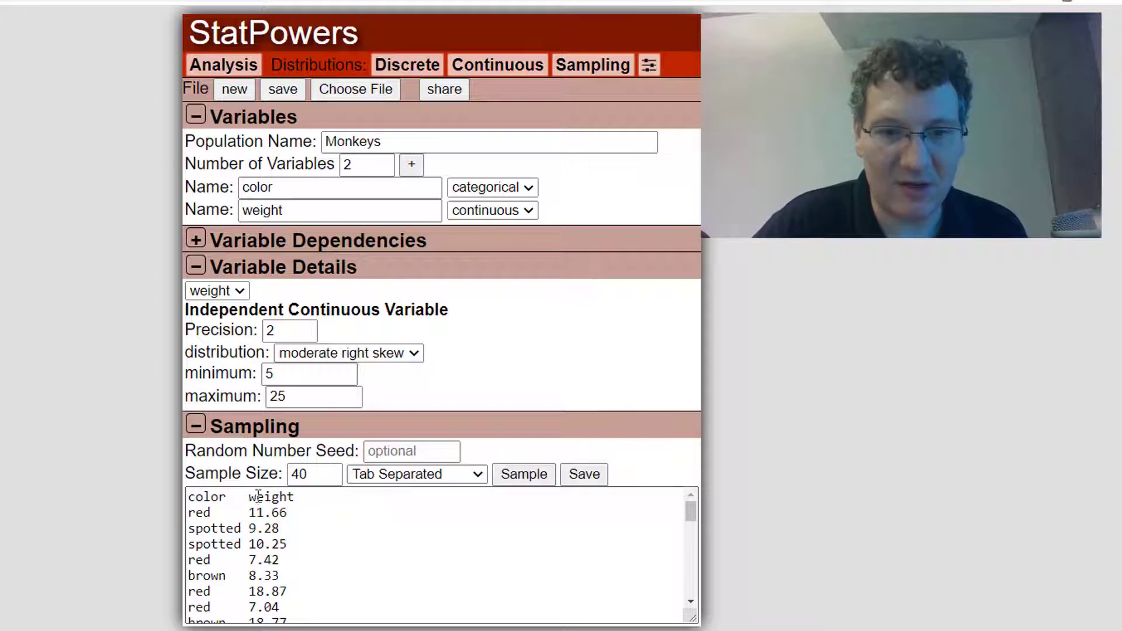
mouse_move(690, 519)
left_mouse_down()
mouse_move(689, 597)
mouse_move(685, 520)
left_mouse_up()
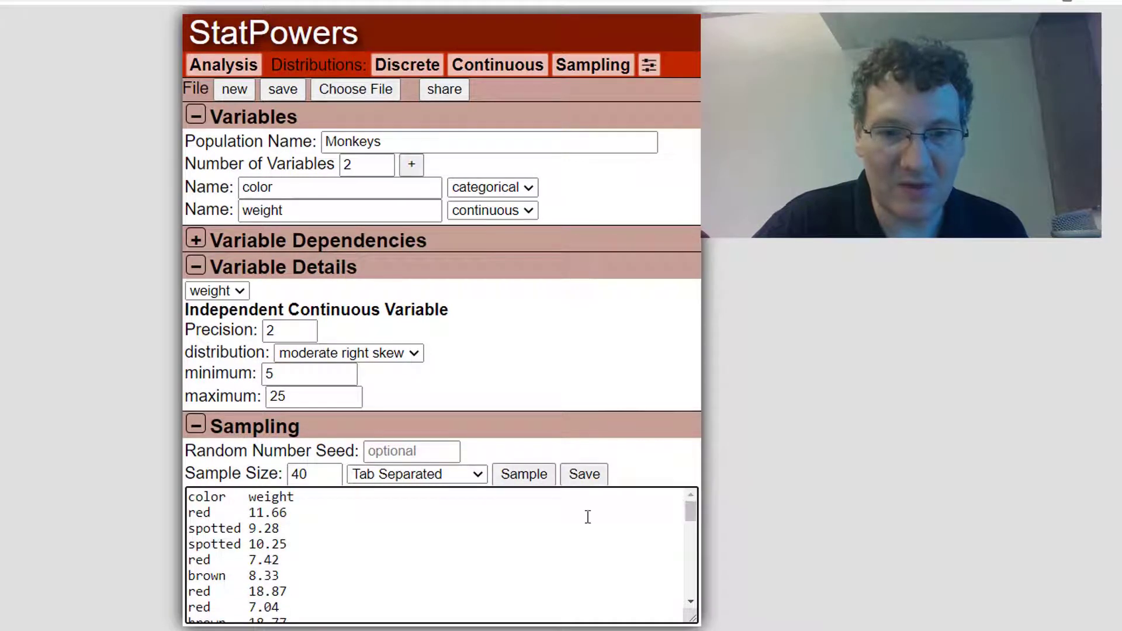
Step: Resample several times, then set random seed 1 and confirm resampling repeats the output
left_click(523, 477)
left_click(523, 477)
left_click(522, 476)
left_click(523, 477)
left_click(522, 477)
left_click(389, 450)
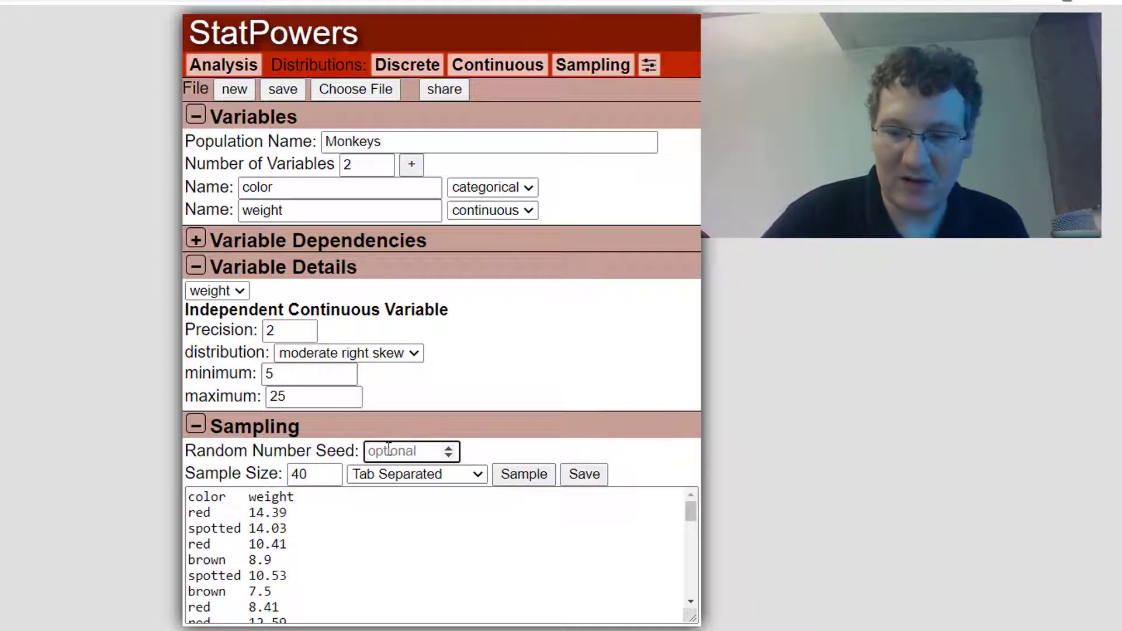
type("1")
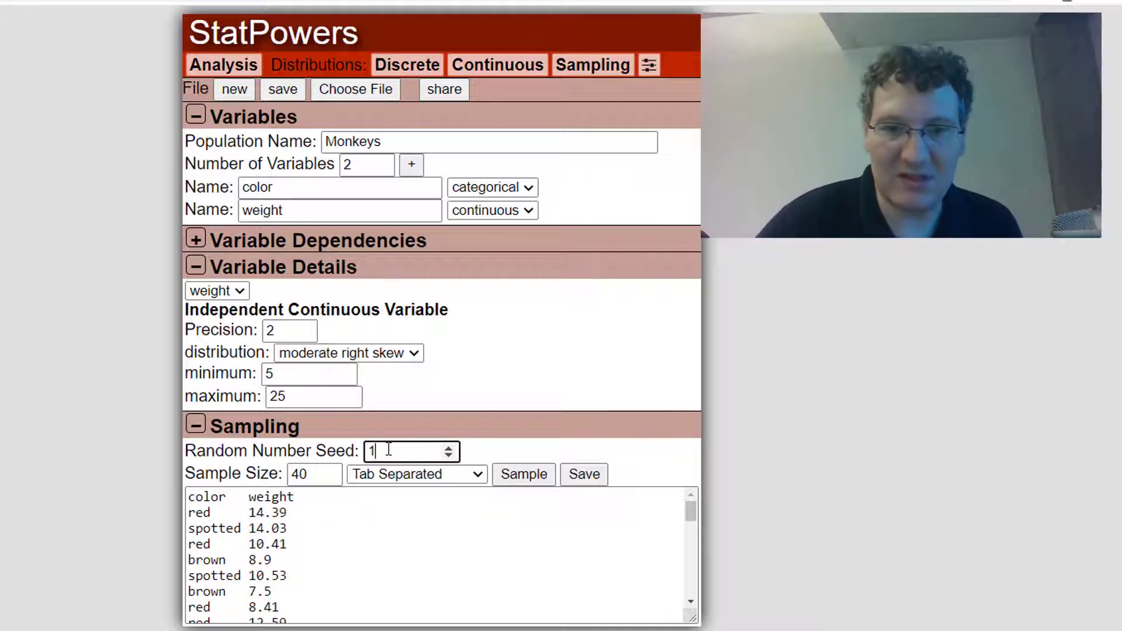
left_click(537, 484)
left_click(538, 485)
left_click(538, 485)
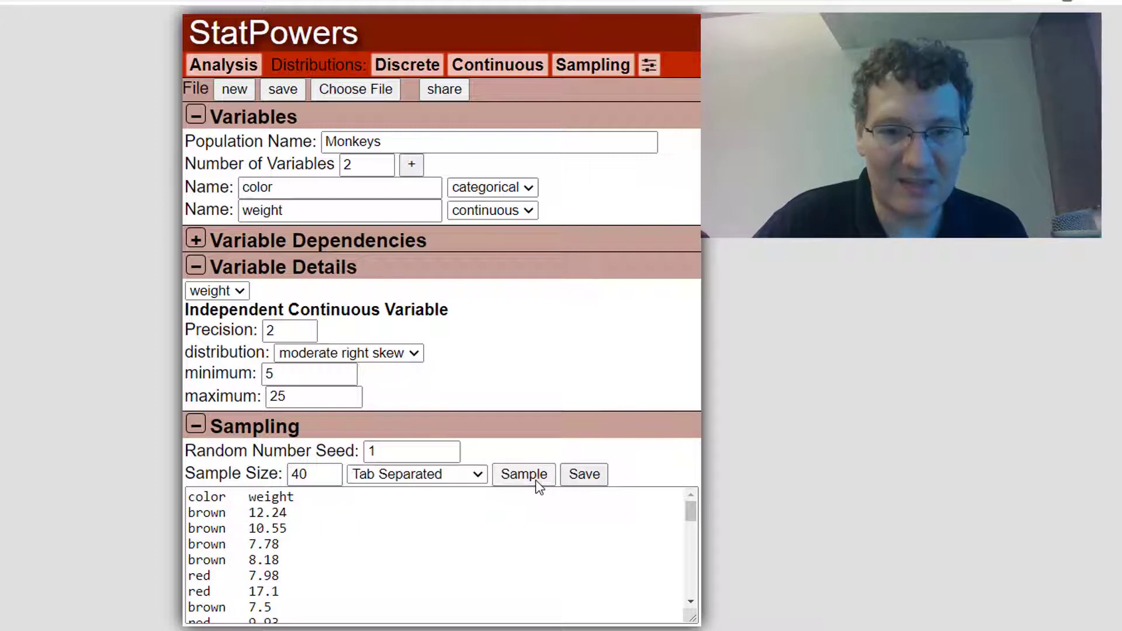
Step: Draw a 41-row seeded sample, switch output to comma-separated, and save it
left_click(331, 472)
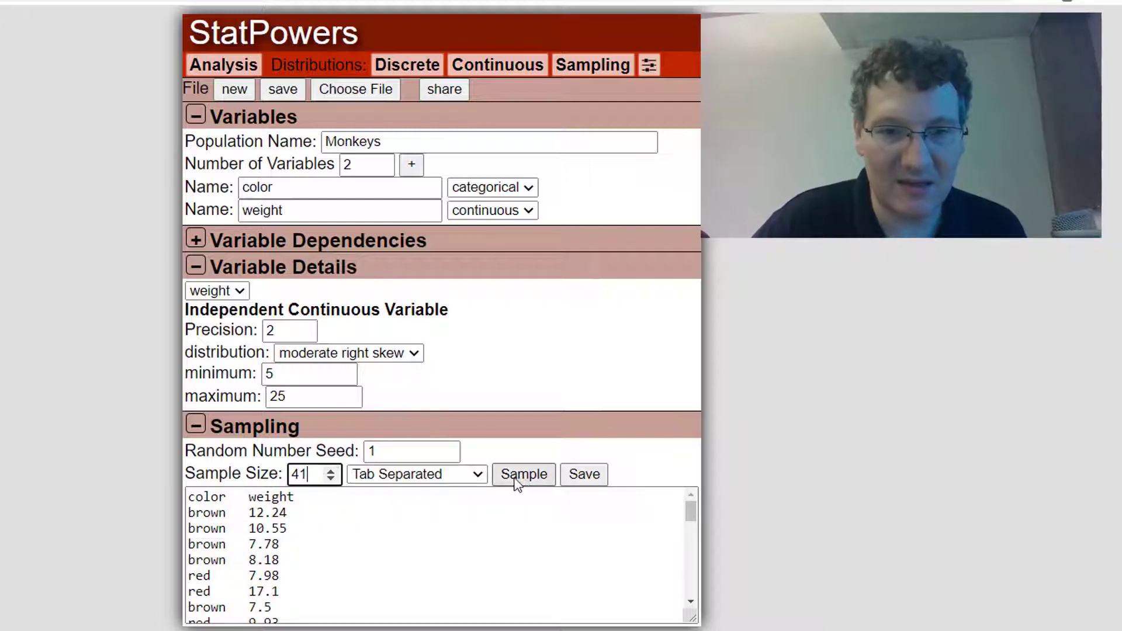
left_click(517, 482)
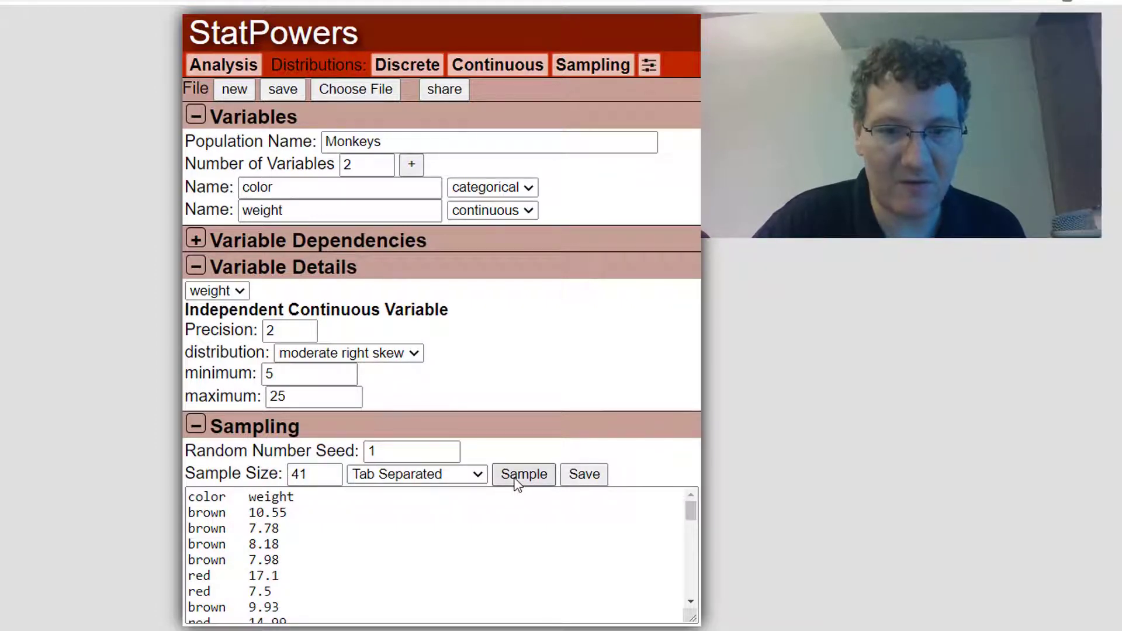
left_click(516, 483)
left_click(516, 483)
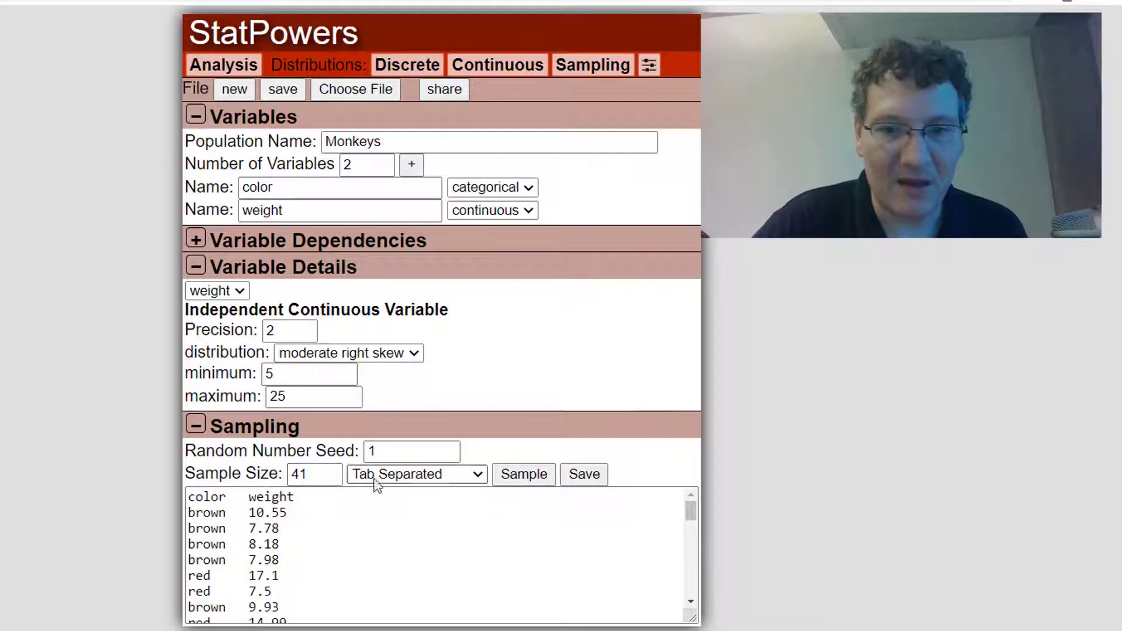
left_click(377, 476)
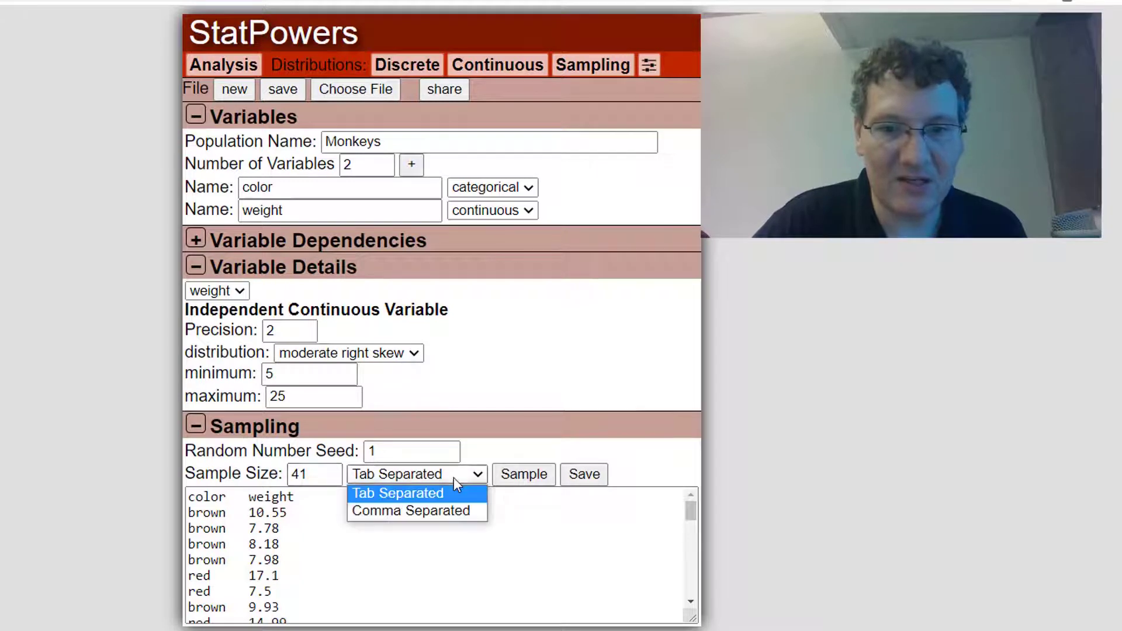
left_click(443, 514)
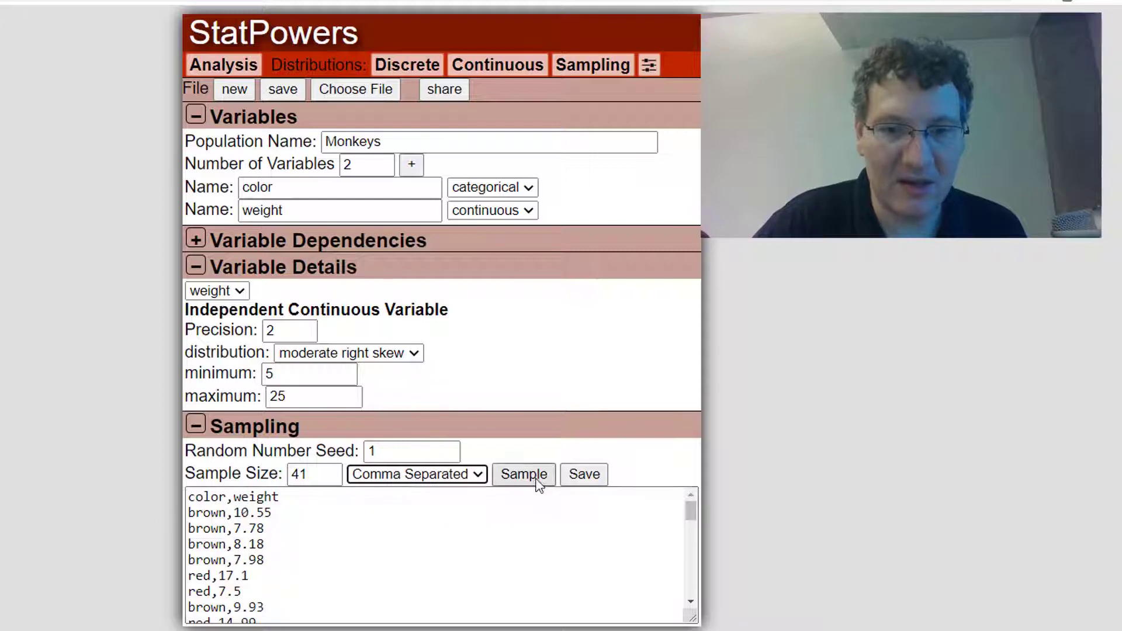
left_click(586, 478)
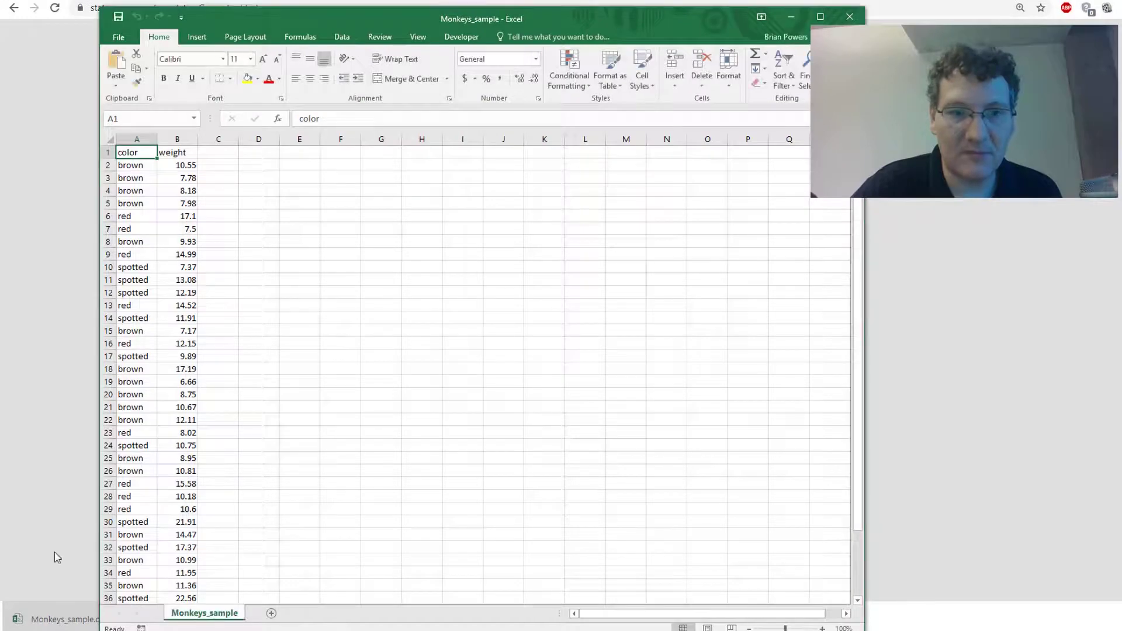
scroll(245, 282, "down", 16)
scroll(245, 282, "up", 16)
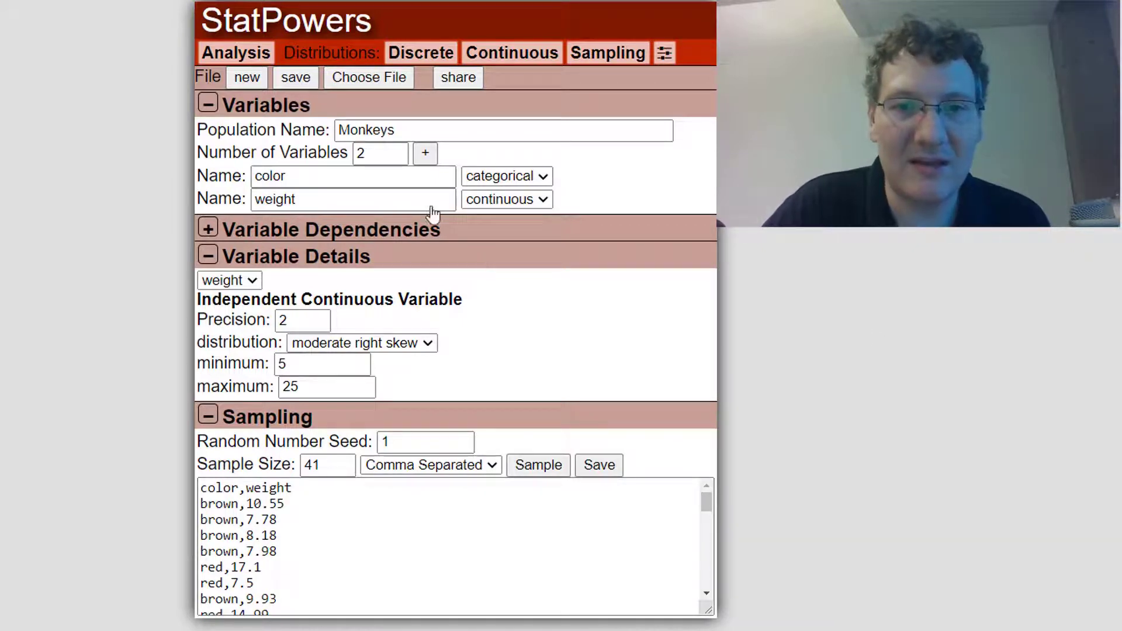
Step: Add a third variable to the population and name it age
left_click(427, 153)
left_click_drag(313, 221, 204, 229)
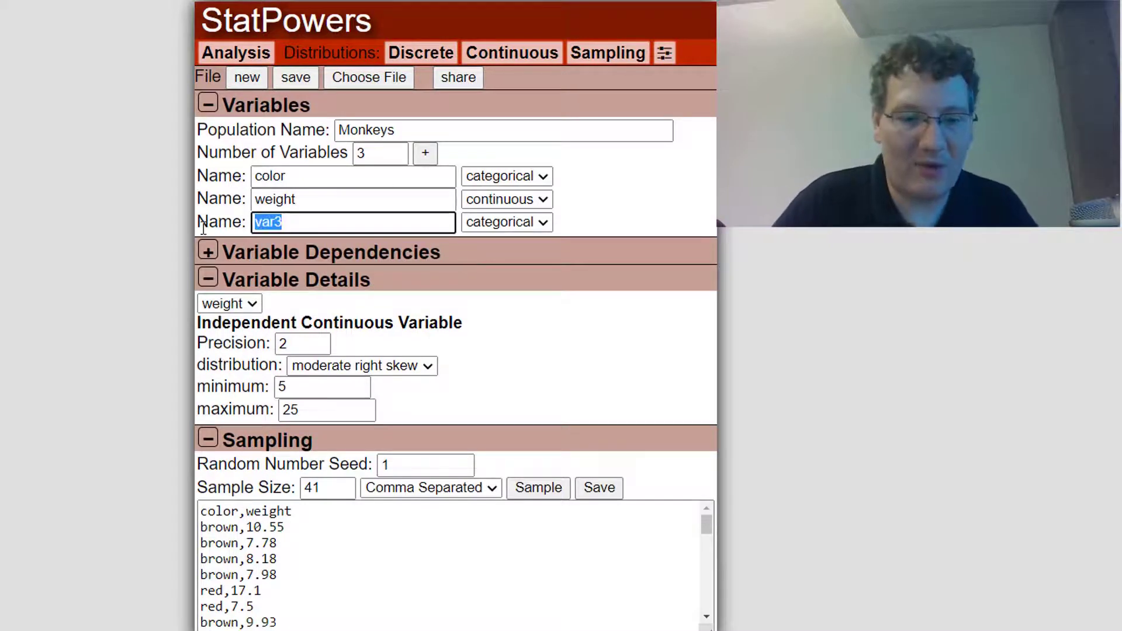
type("childre")
key("BackSpace")
key("BackSpace")
key("BackSpace")
key("BackSpace")
key("BackSpace")
key("BackSpace")
type("offspring")
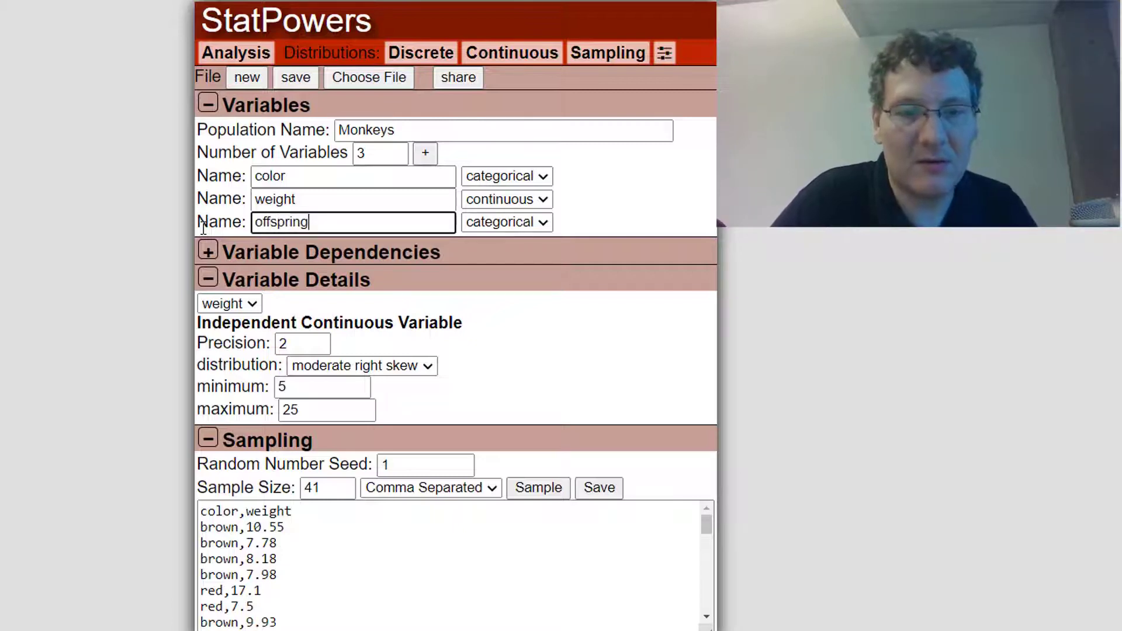
double_click(336, 227)
type("age")
left_click(588, 225)
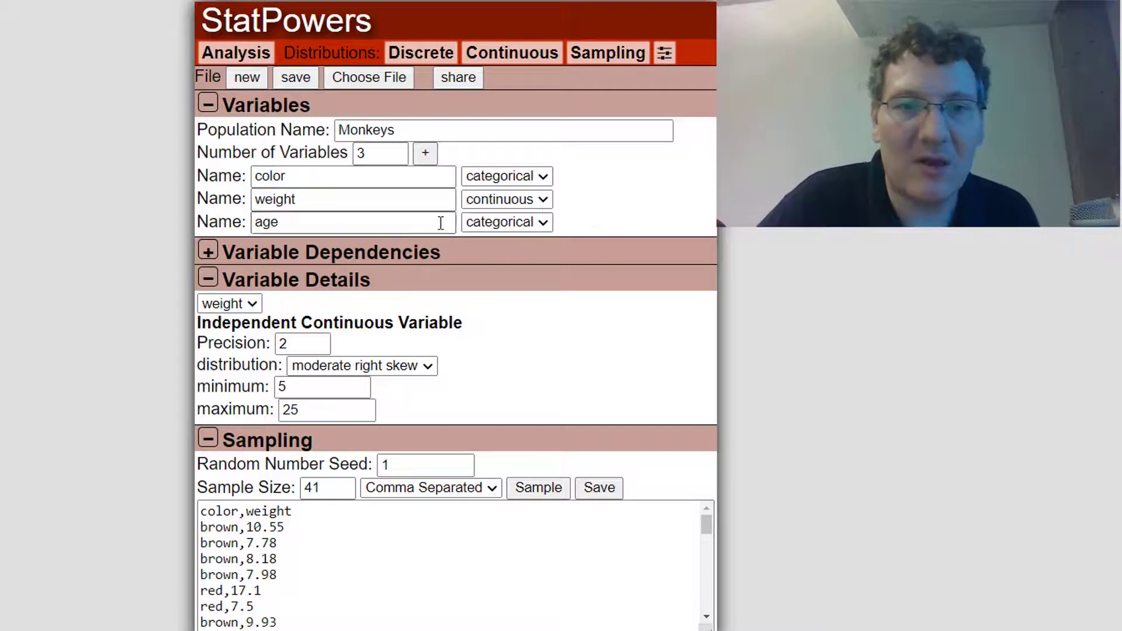
Step: Make age a discrete variable and bring up the Variable Details list
left_click(492, 224)
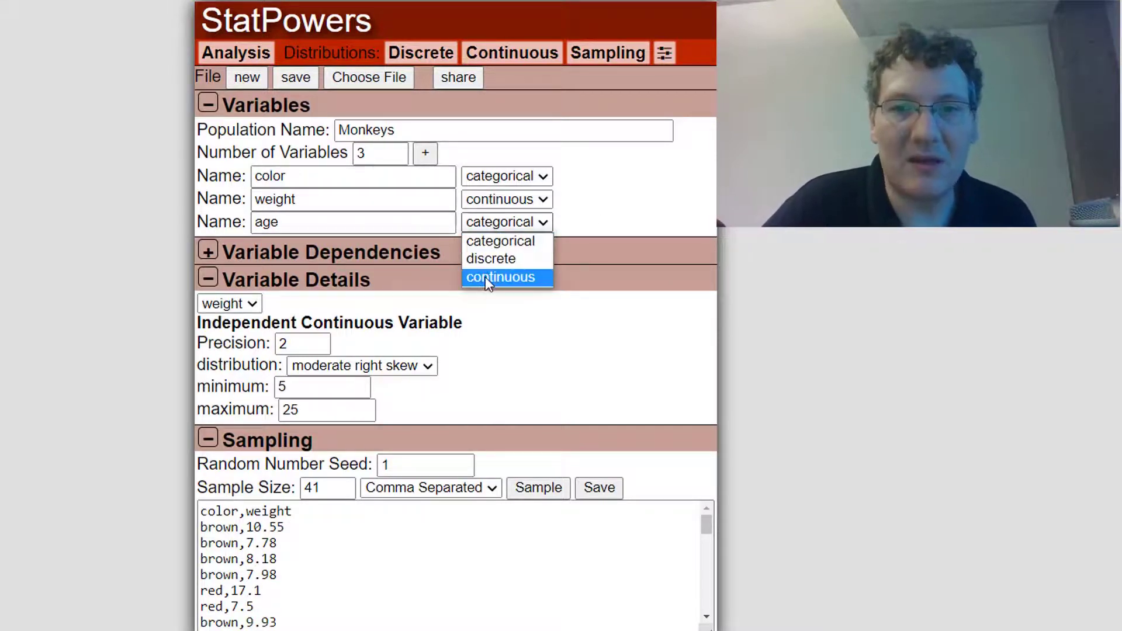
left_click(492, 263)
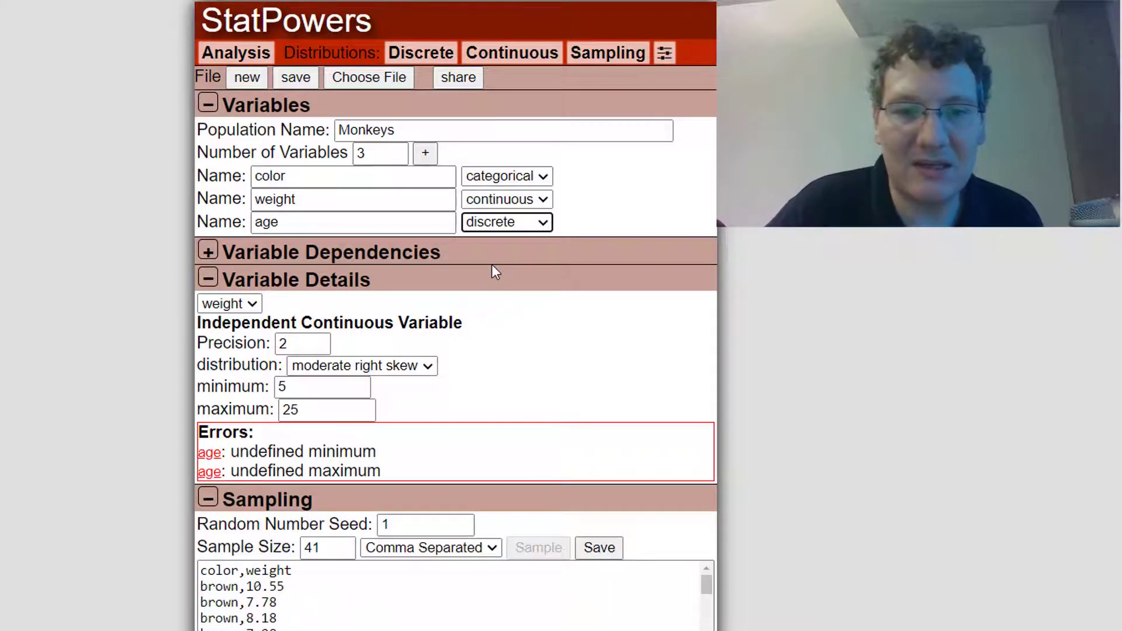
left_click(250, 304)
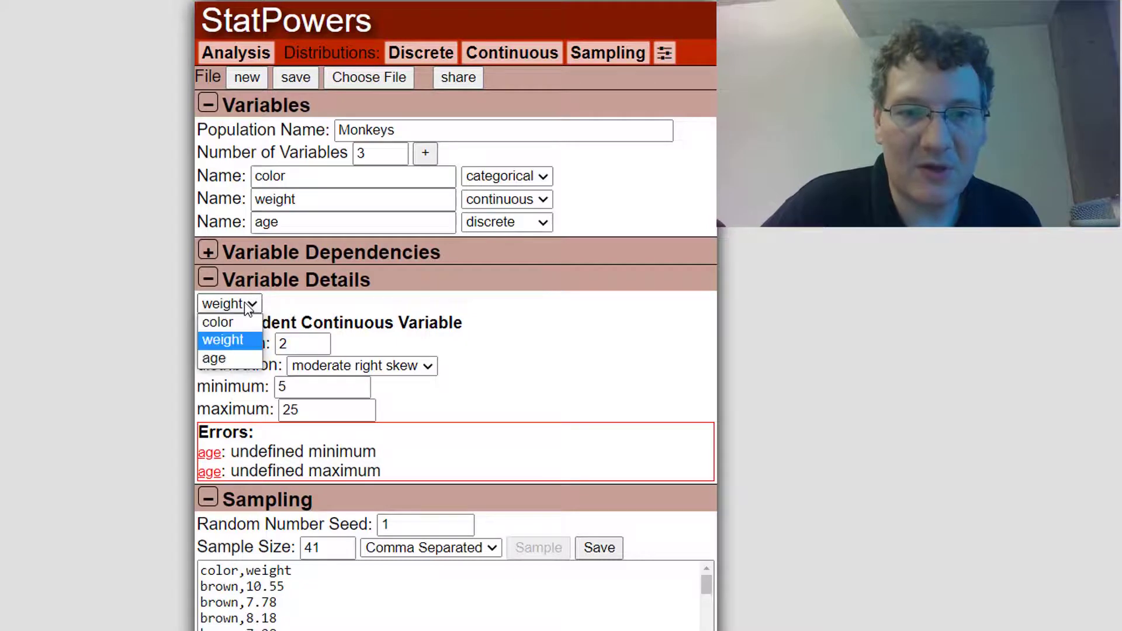
Step: Give age a moderate right skew distribution with minimum 0 and maximum 15
left_click(221, 358)
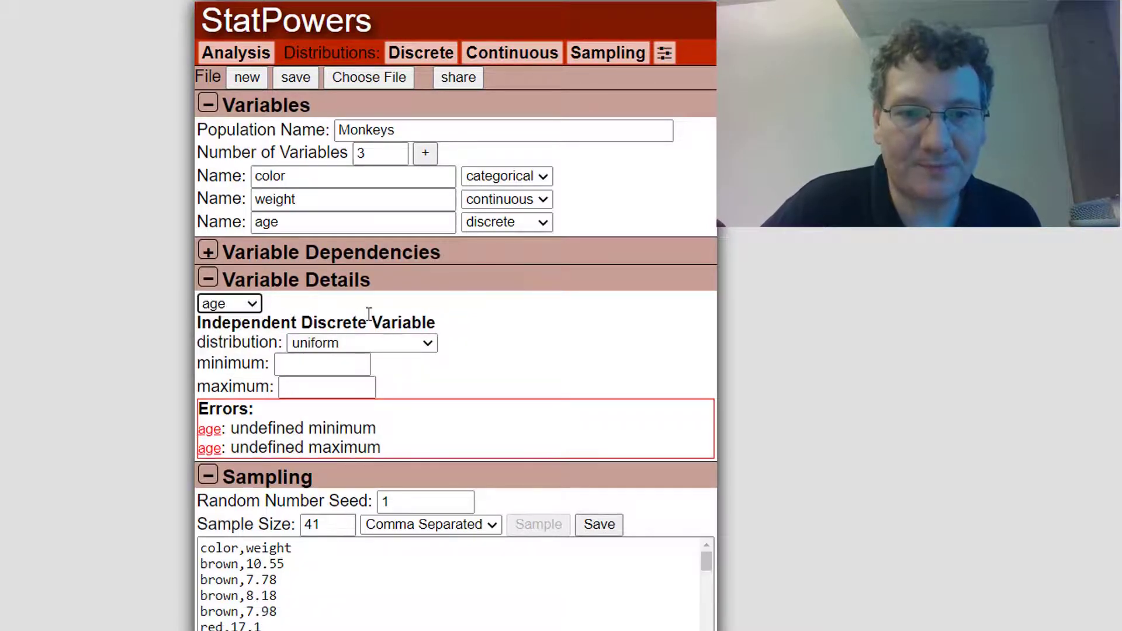
left_click(324, 342)
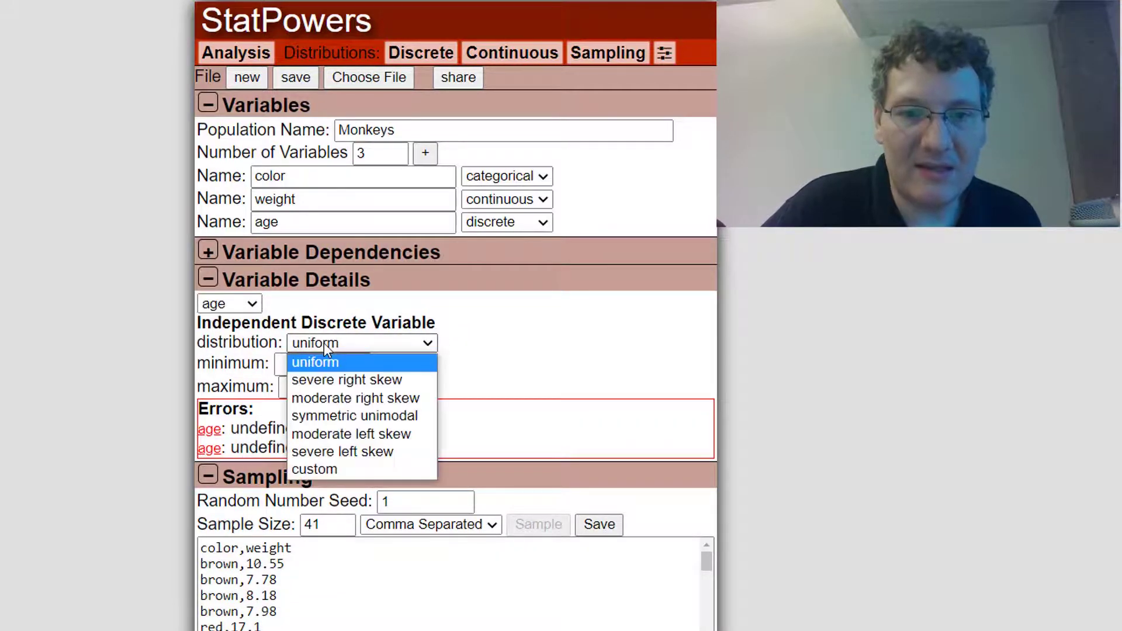
left_click(353, 396)
left_click(283, 363)
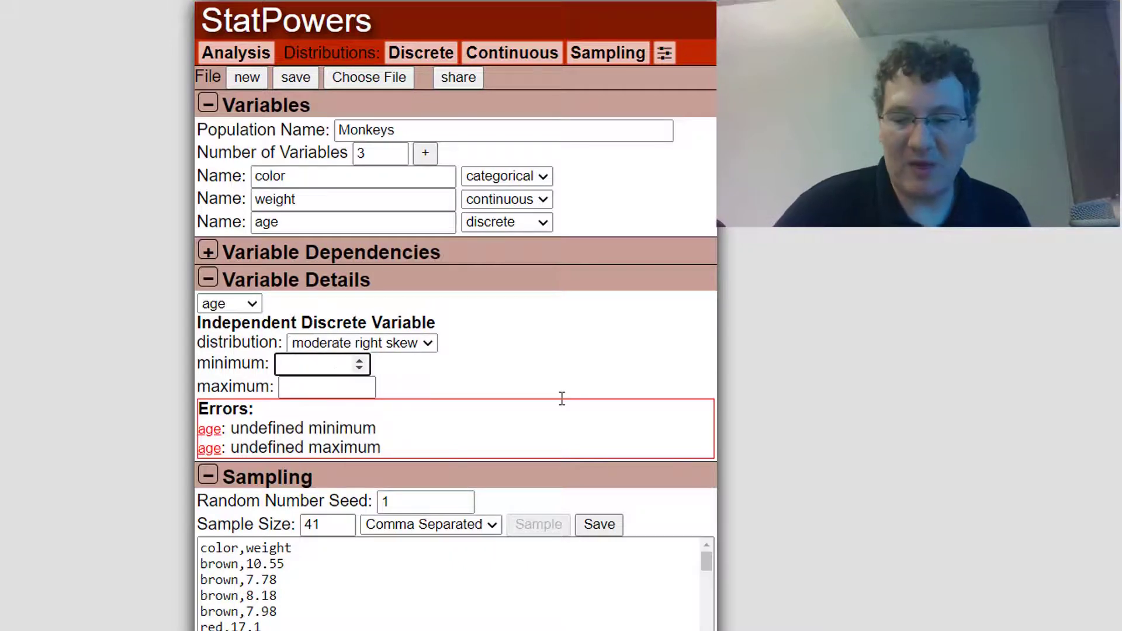
type("0")
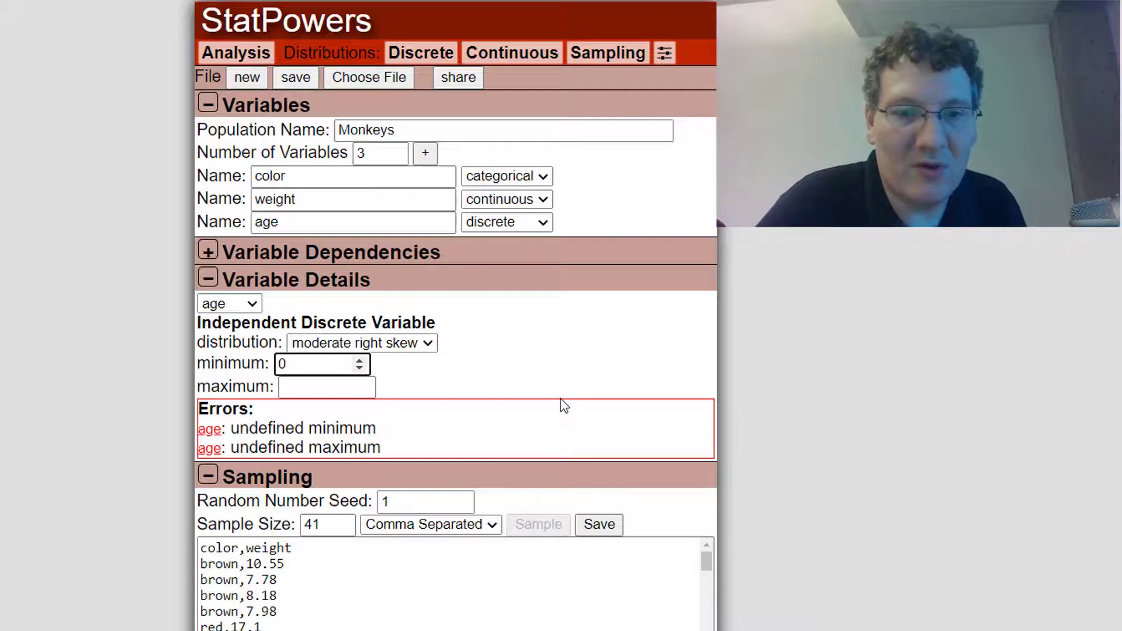
key("Tab")
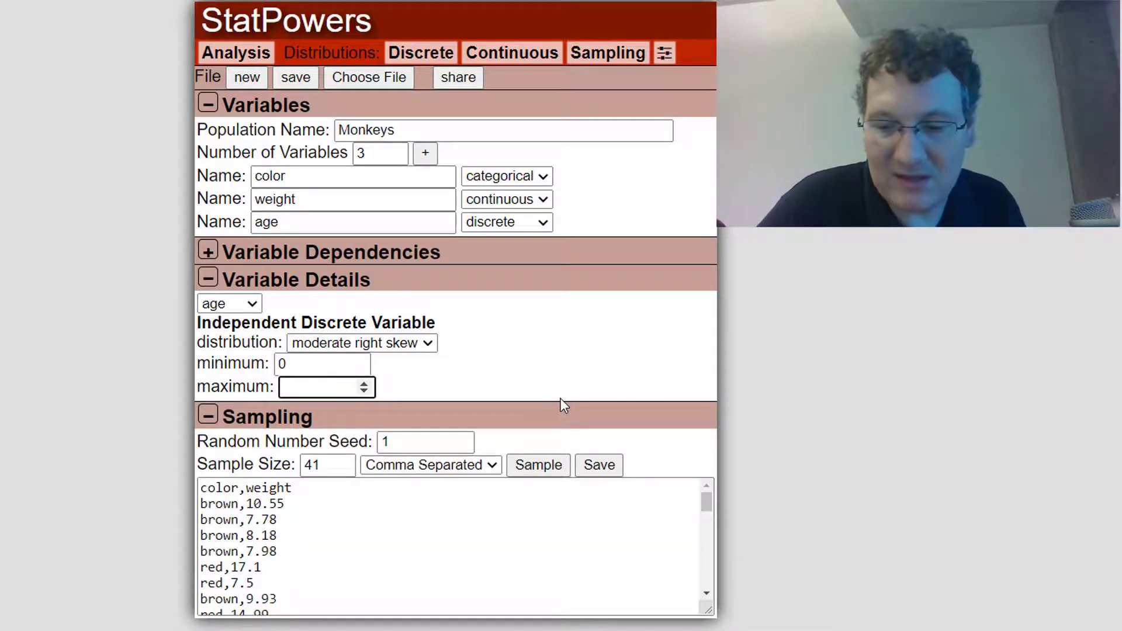
type("15")
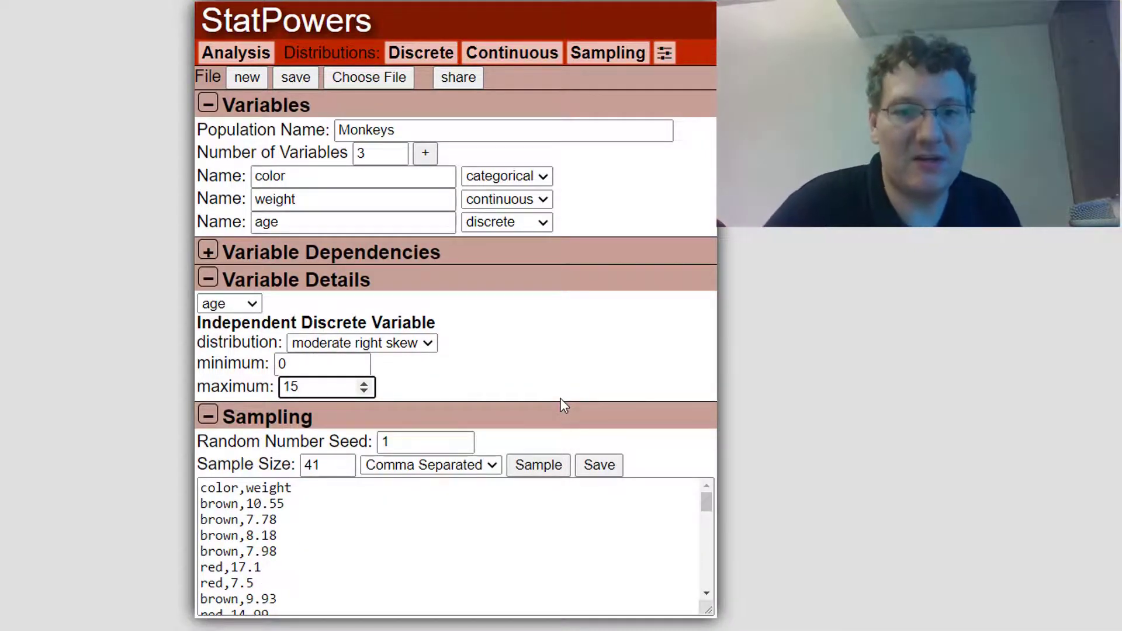
left_click(511, 384)
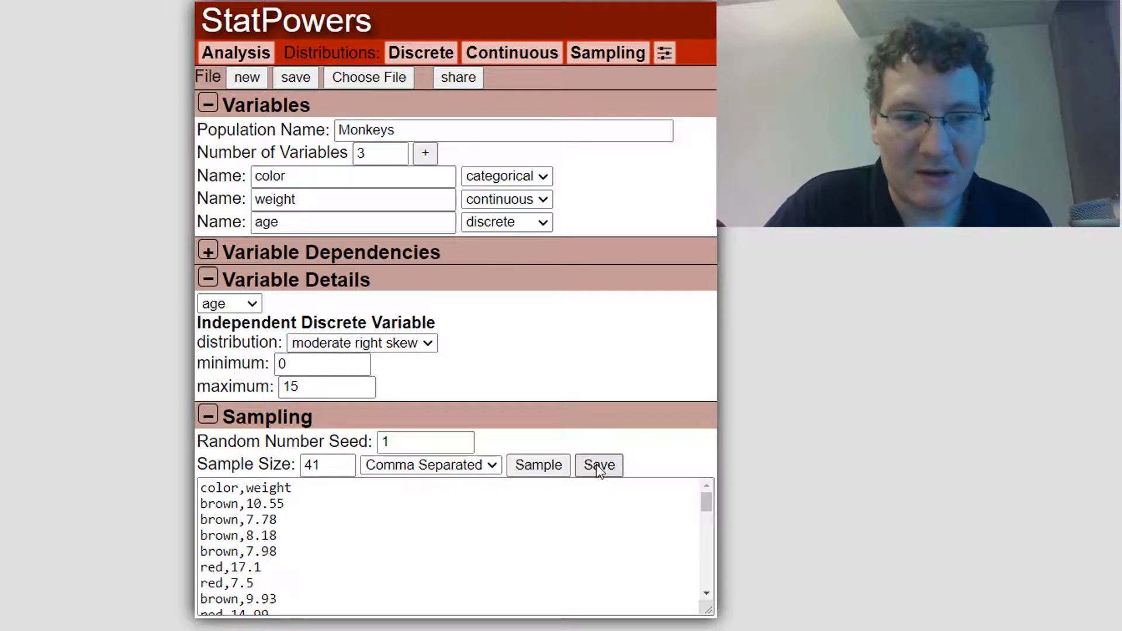
Step: Resample with the new age column and switch the output to tab-separated rows
left_click(518, 471)
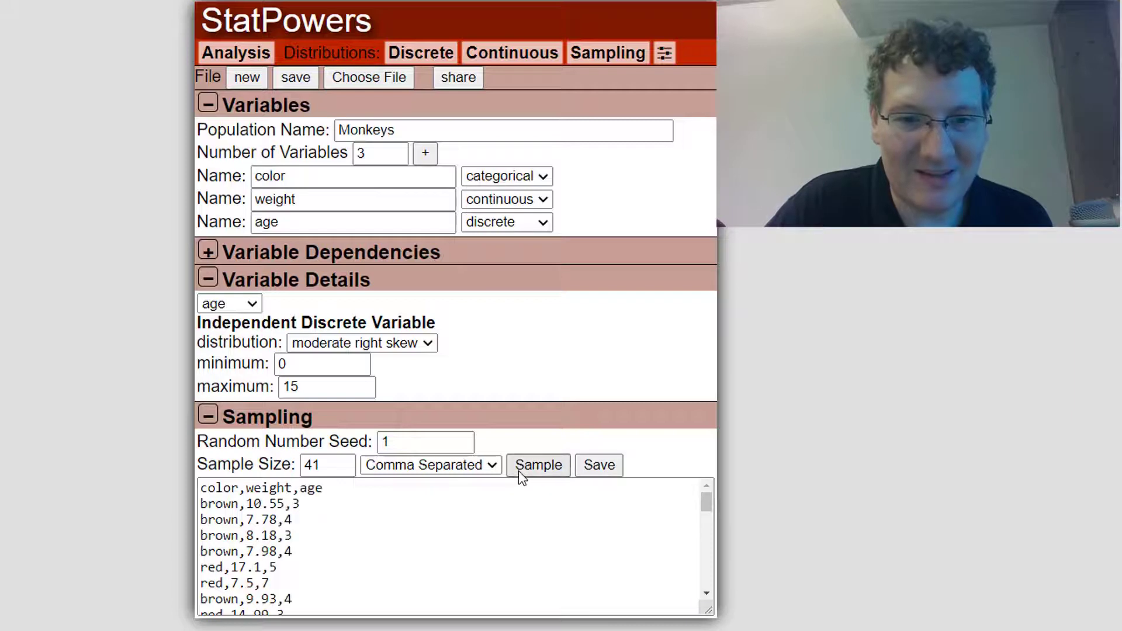
left_click(432, 464)
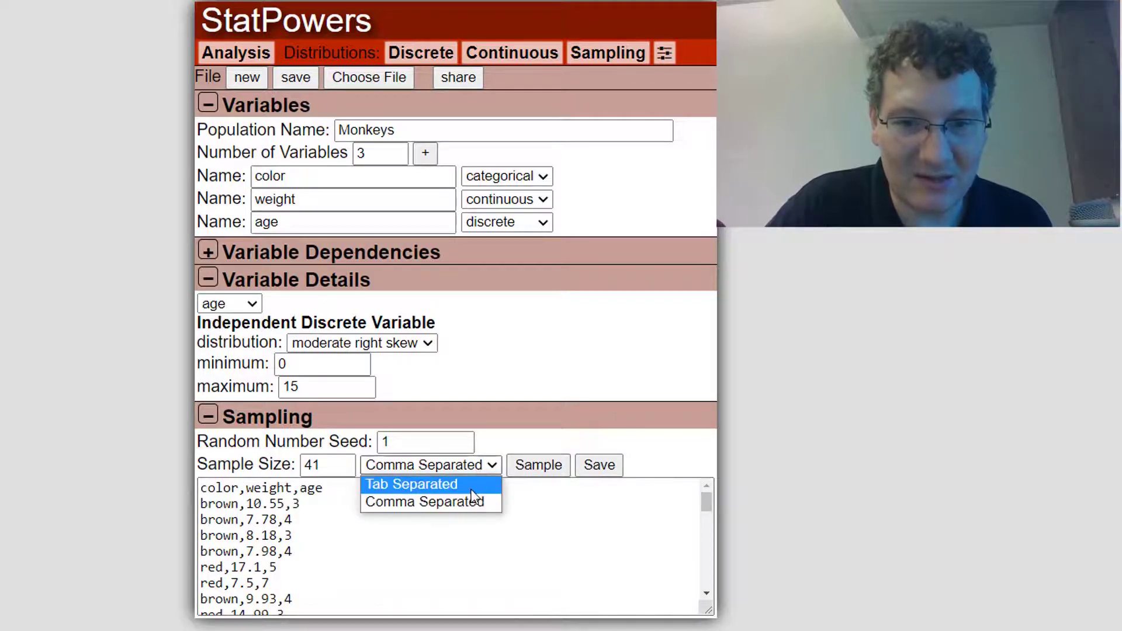
left_click(472, 490)
scroll(382, 547, "down", 8)
scroll(386, 550, "up", 8)
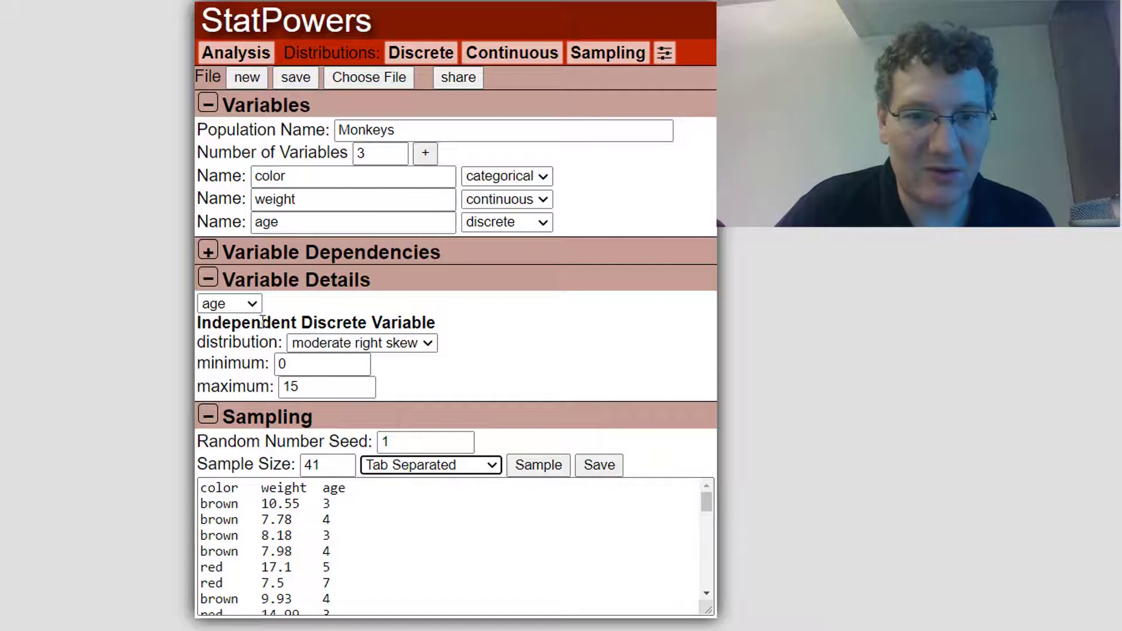
left_click(250, 306)
left_click(217, 358)
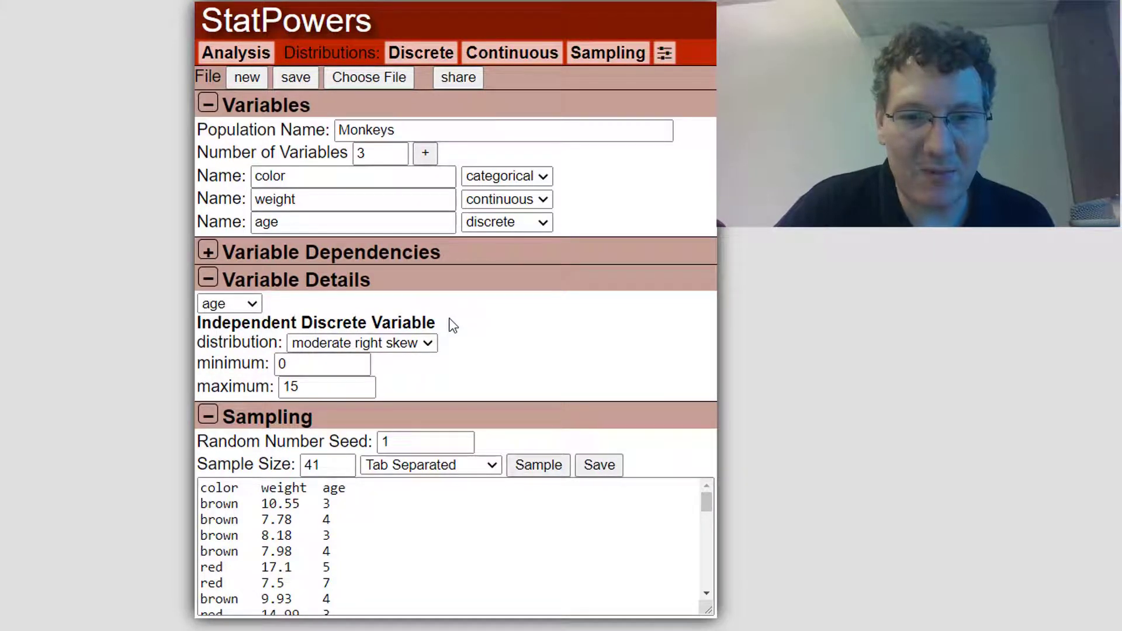
Step: Expand Variable Dependencies, move age ahead of weight, and make weight depend on age
left_click(318, 263)
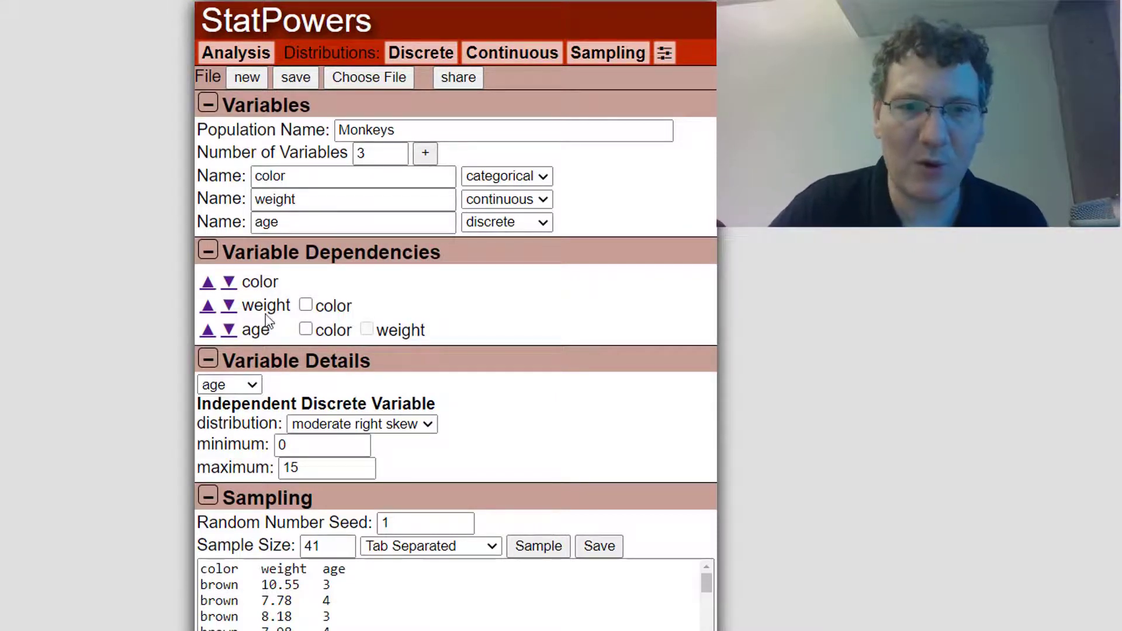
left_click(230, 308)
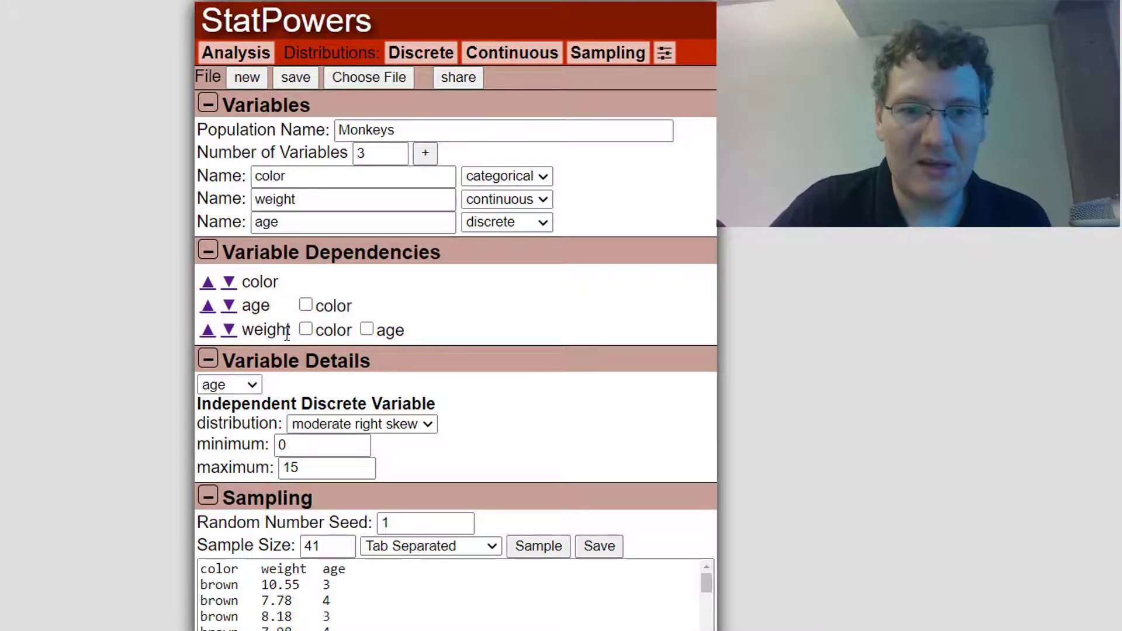
left_click(367, 329)
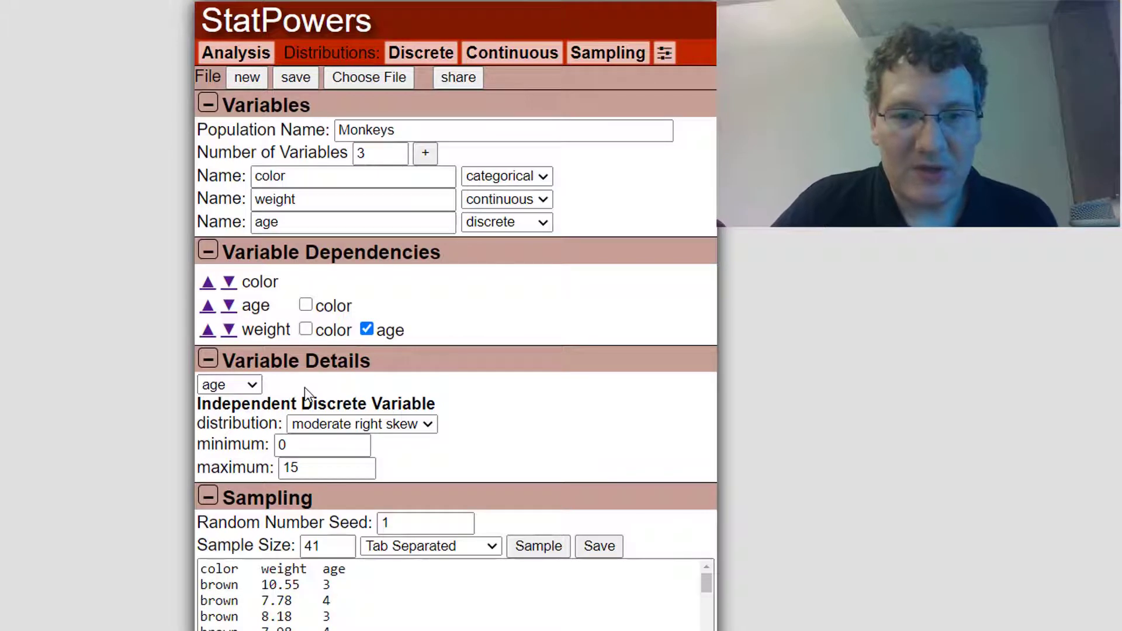
left_click(241, 385)
left_click(235, 421)
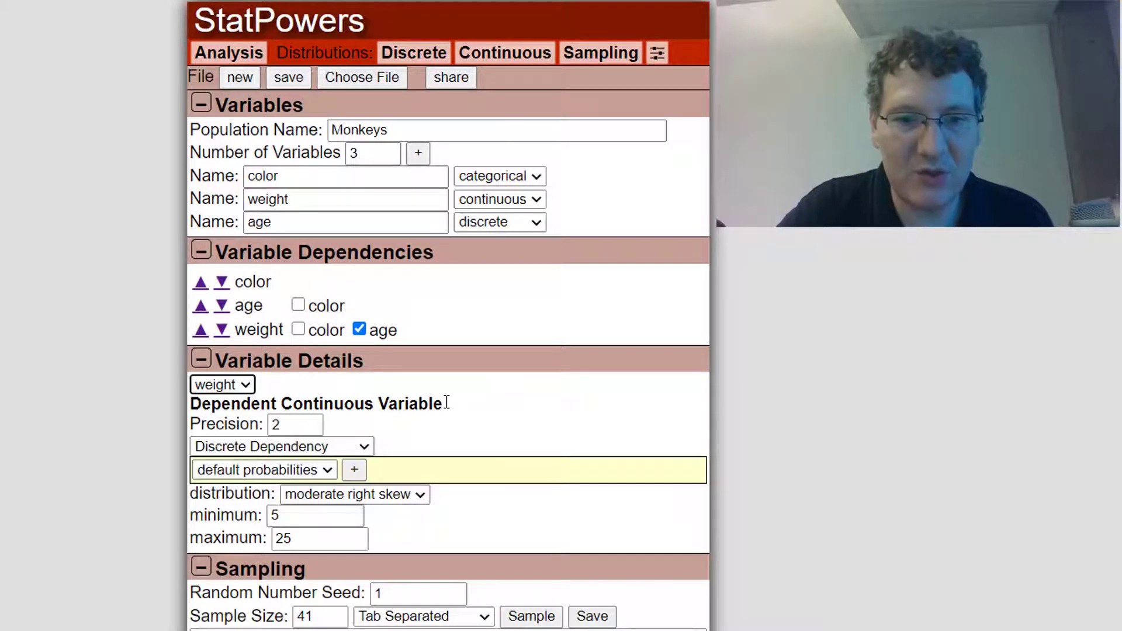
left_click(367, 447)
left_click(367, 448)
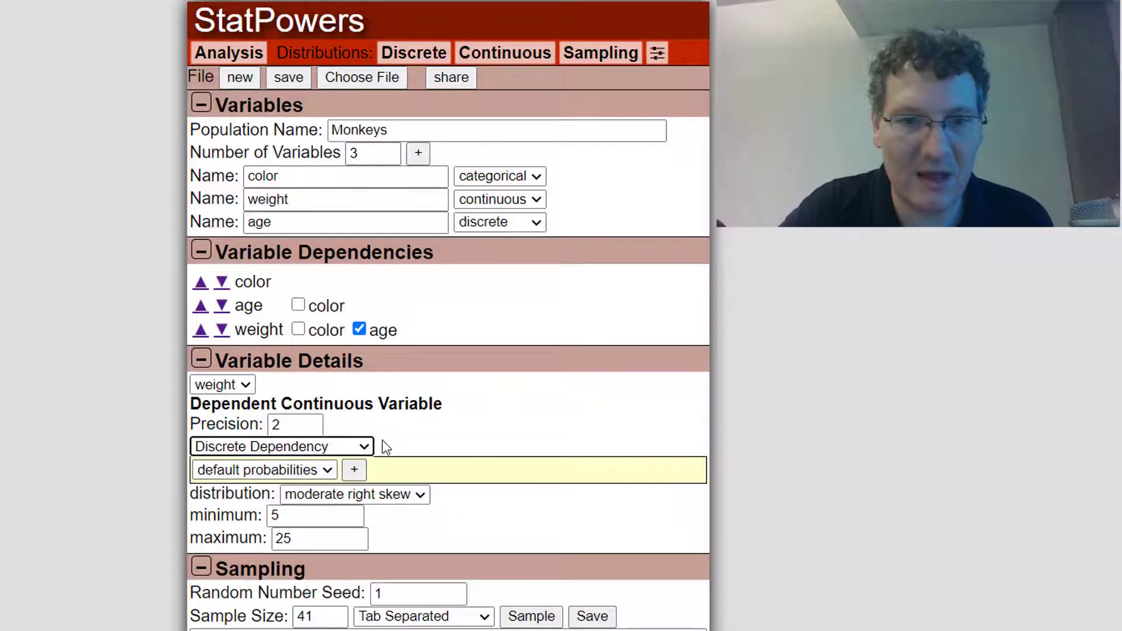
left_click(323, 472)
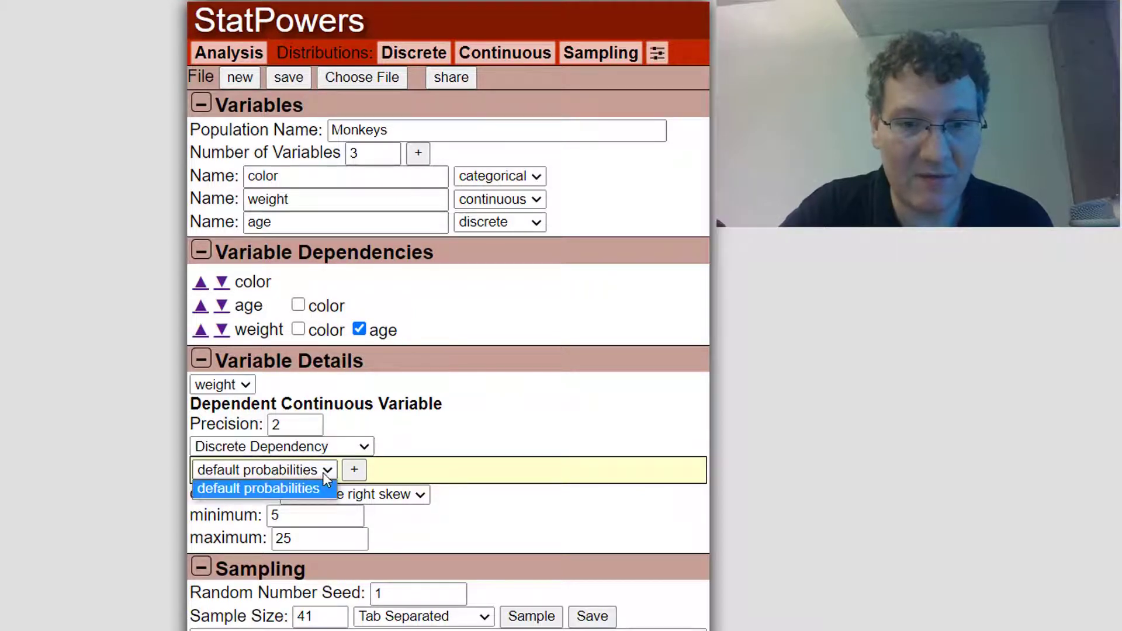
left_click(323, 472)
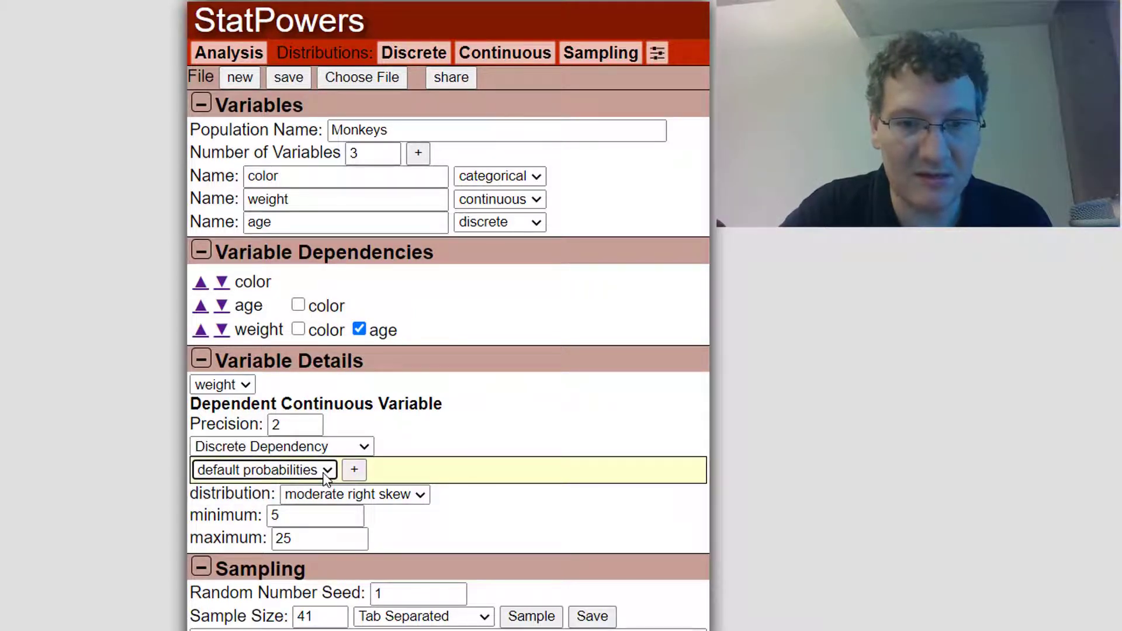
Step: Add a weight condition for age 0 with a uniform distribution from 0 to 5
left_click(354, 473)
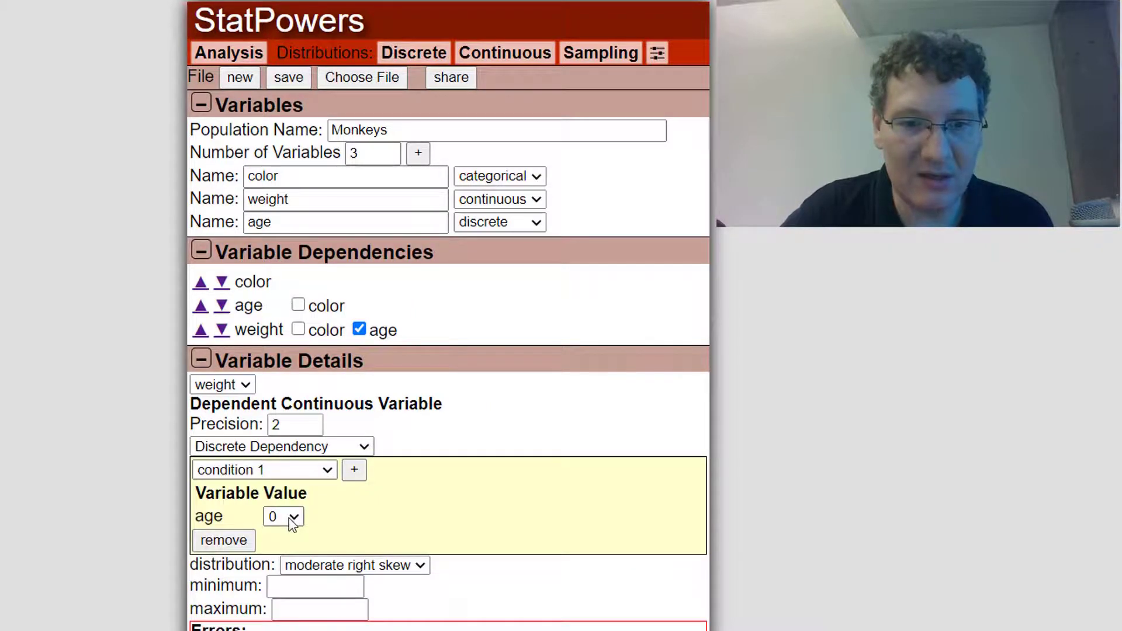
left_click(295, 518)
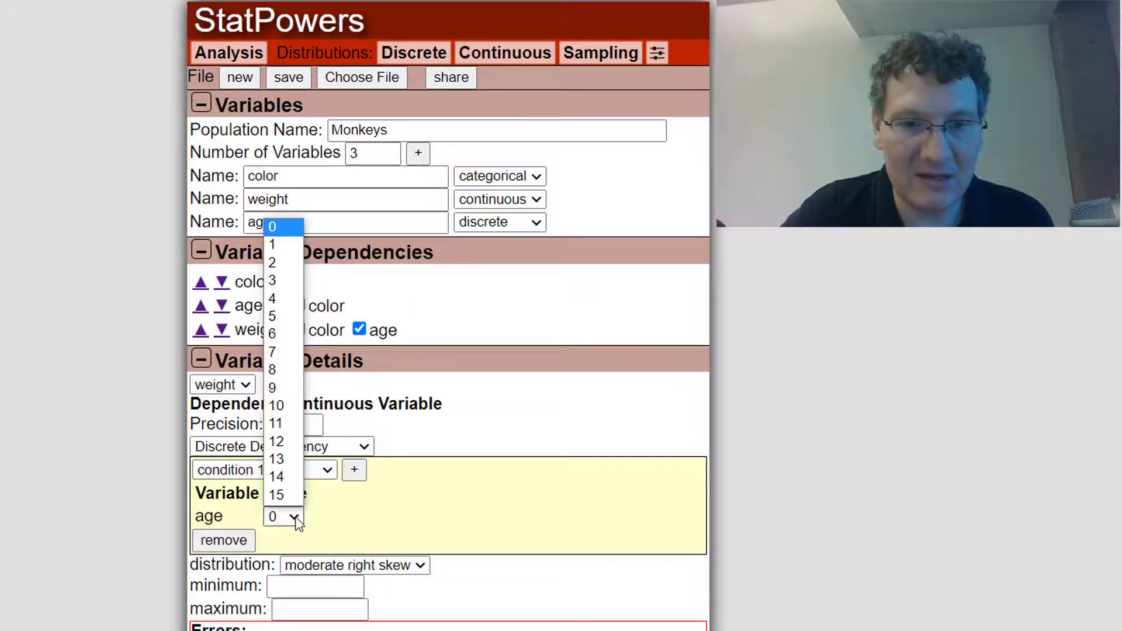
left_click(295, 518)
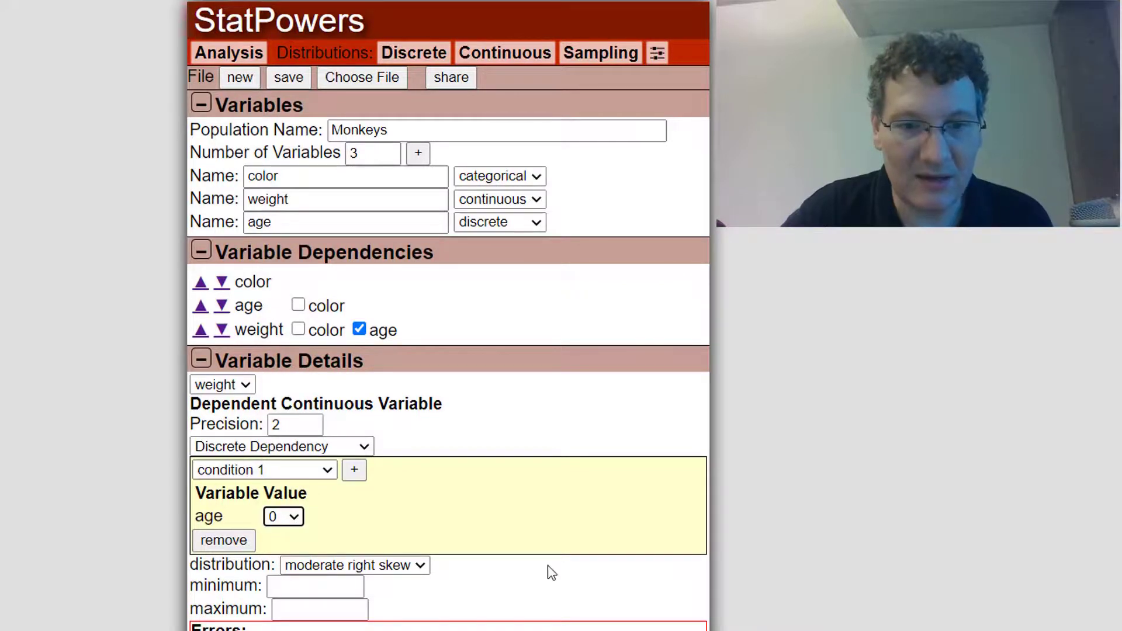
scroll(549, 566, "down", 2)
left_click(397, 483)
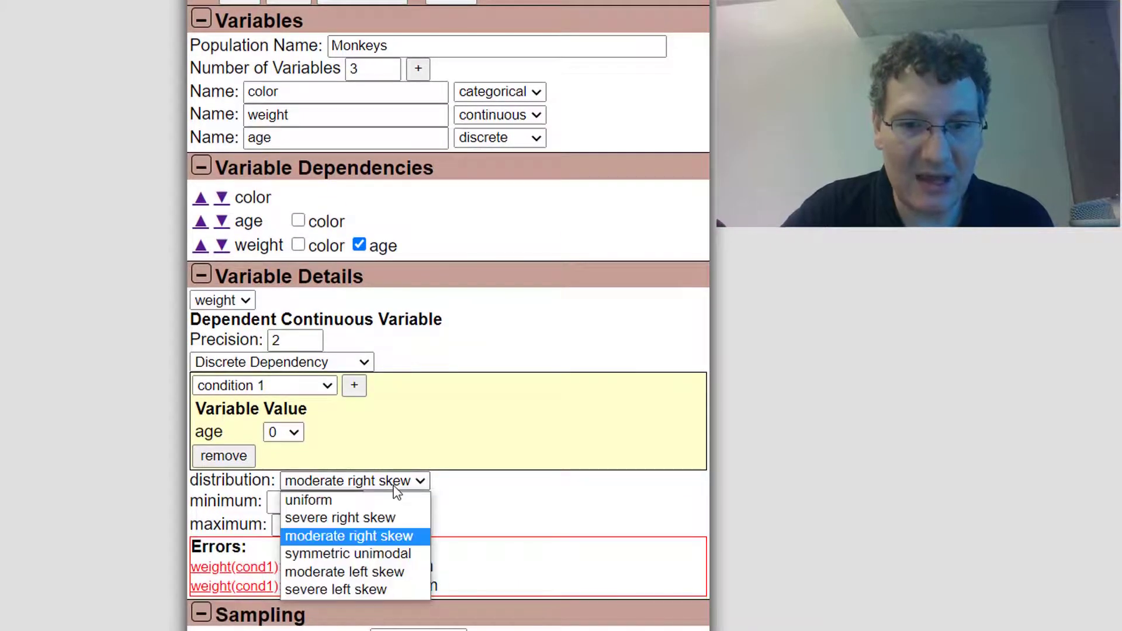
left_click(374, 501)
left_click(305, 503)
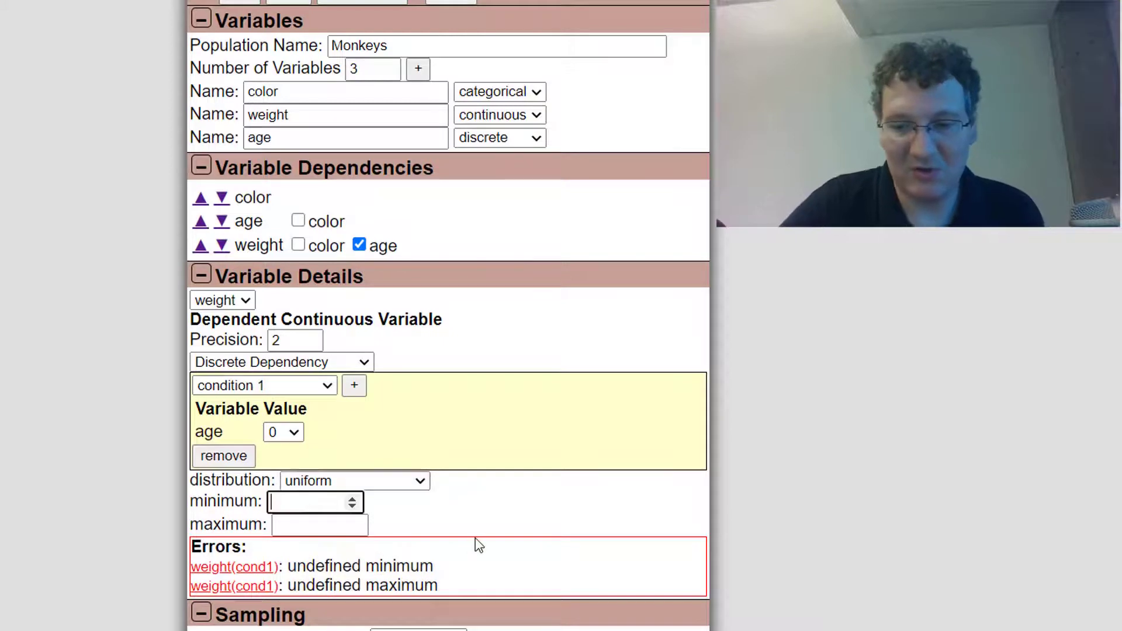
type("0")
key("Tab")
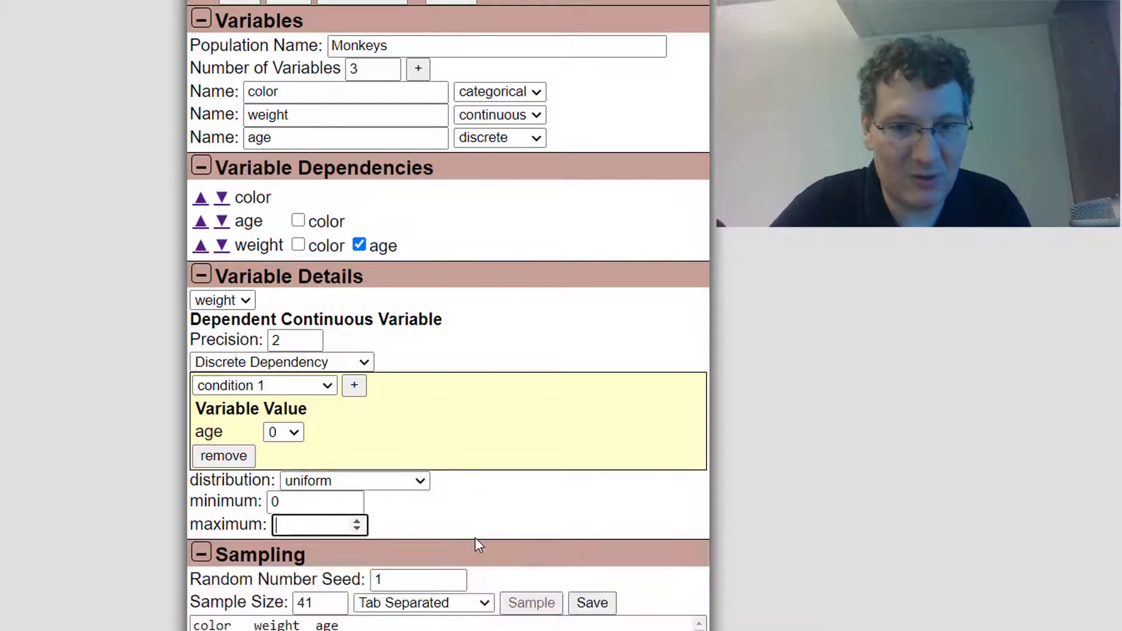
type("5")
left_click(459, 522)
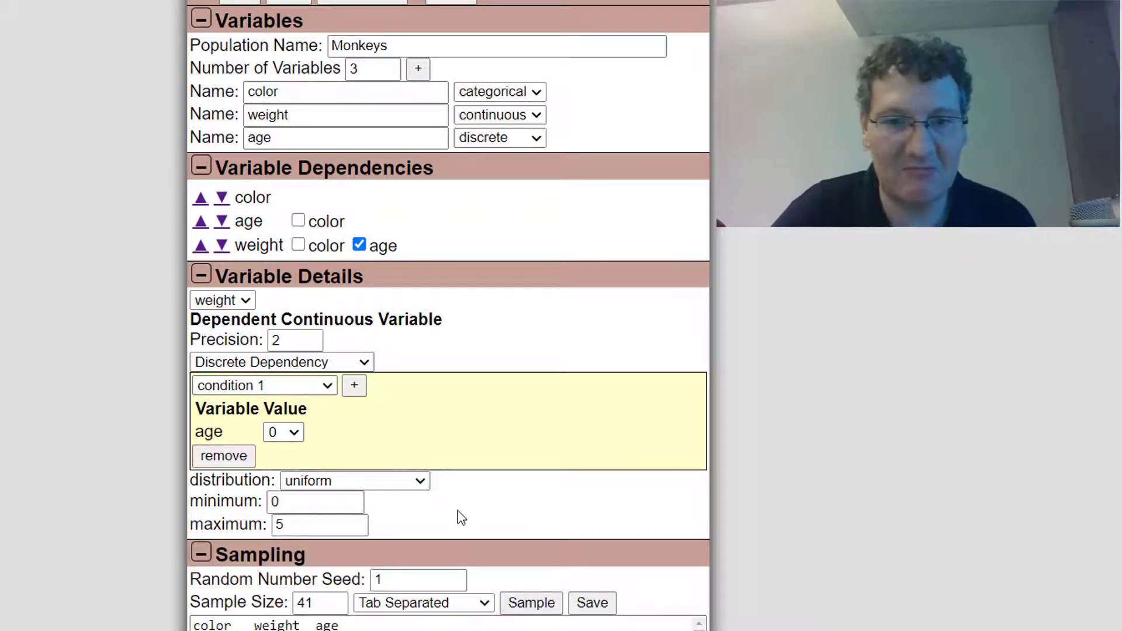
Step: Check the default weight range of 5 to 25, then return to the age-0 condition, keeping it uniform
left_click(263, 386)
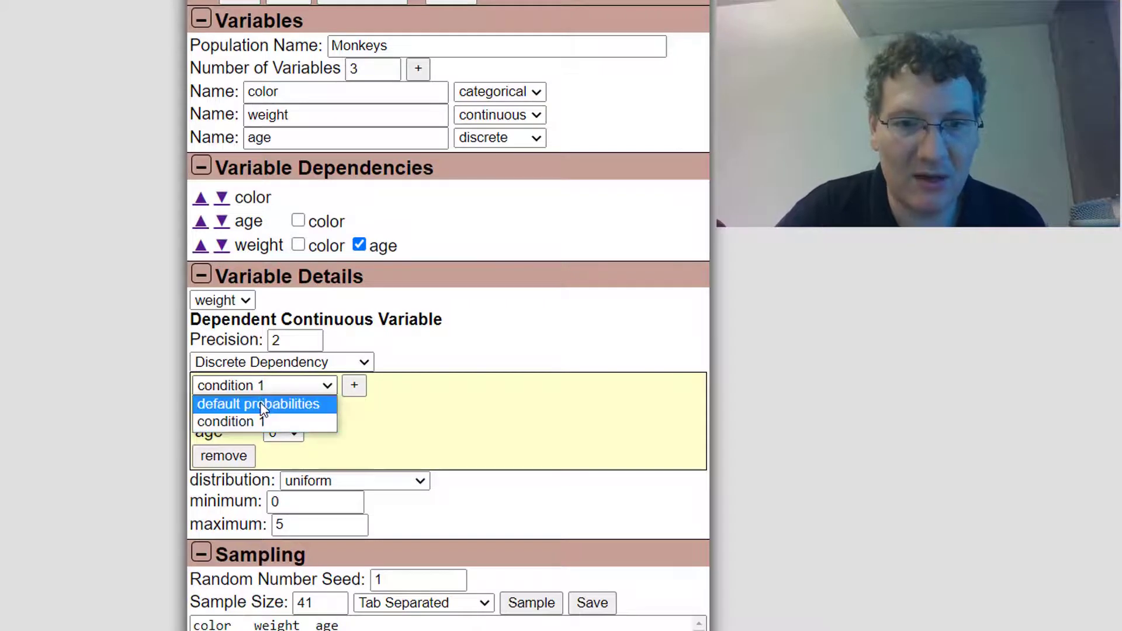
left_click(260, 404)
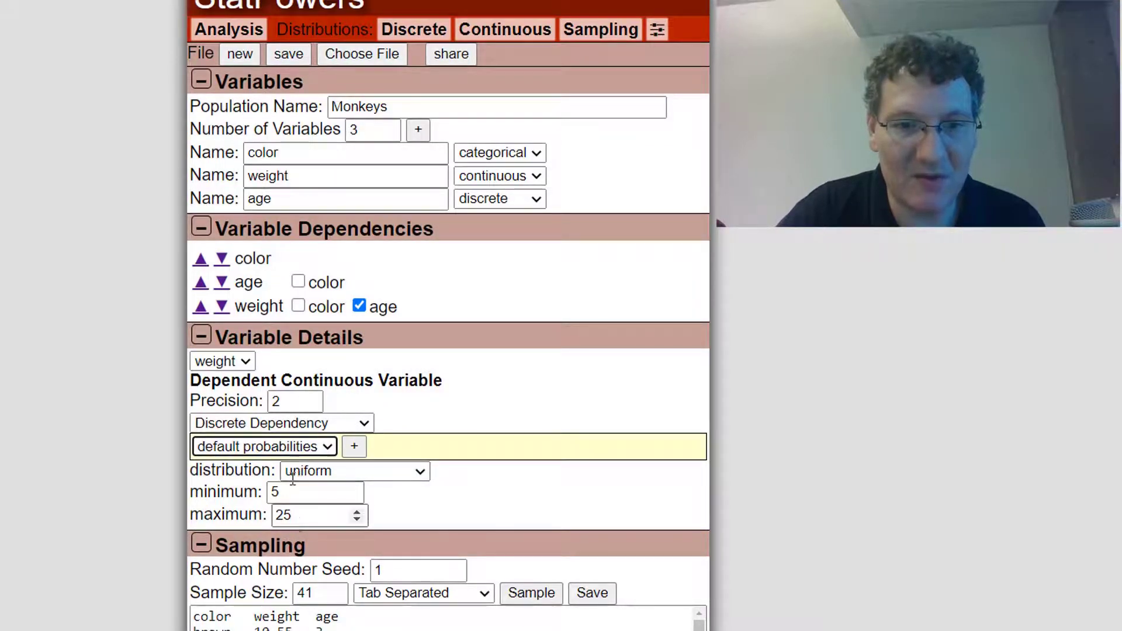
left_click(281, 447)
left_click(269, 484)
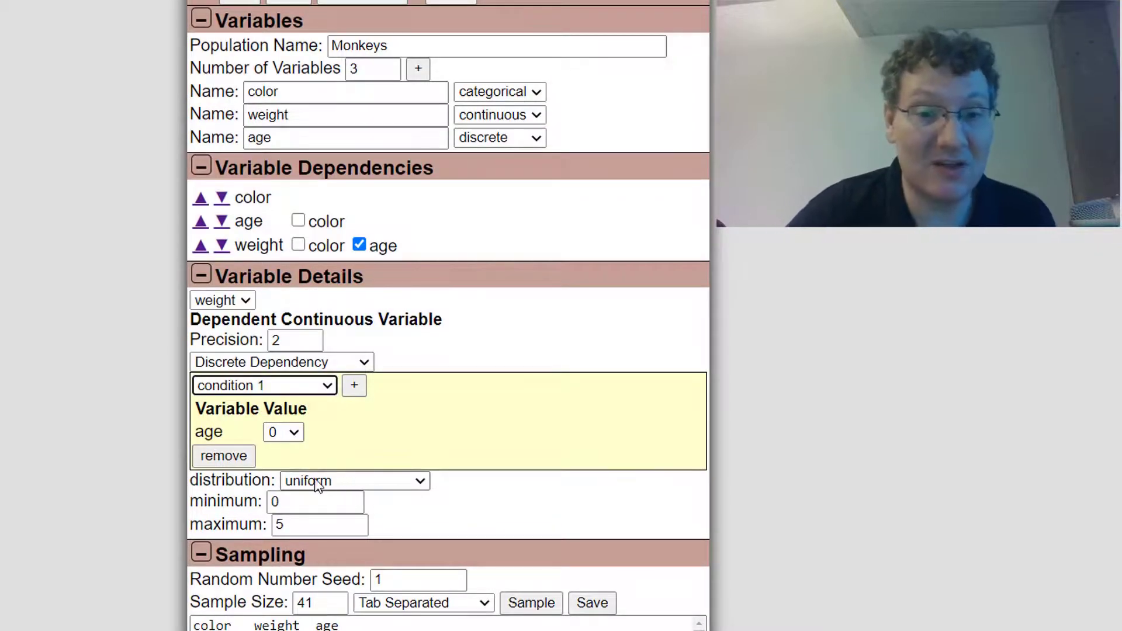
left_click(349, 481)
left_click(349, 480)
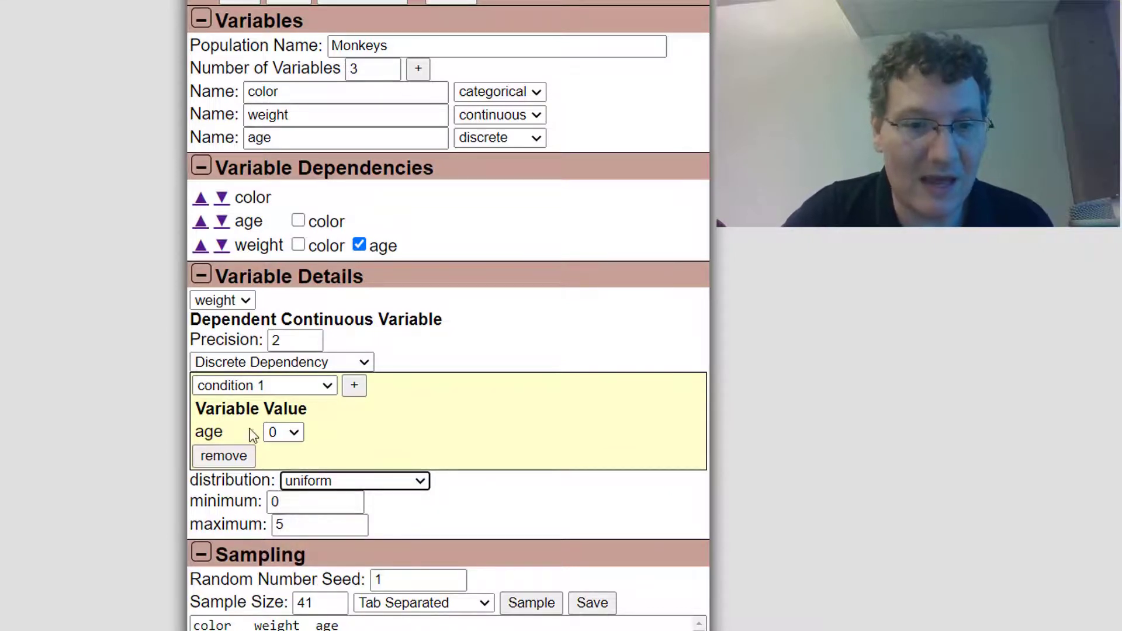
Step: Add two more weight conditions and set their ages to 1 and 2
left_click(354, 387)
left_click(293, 433)
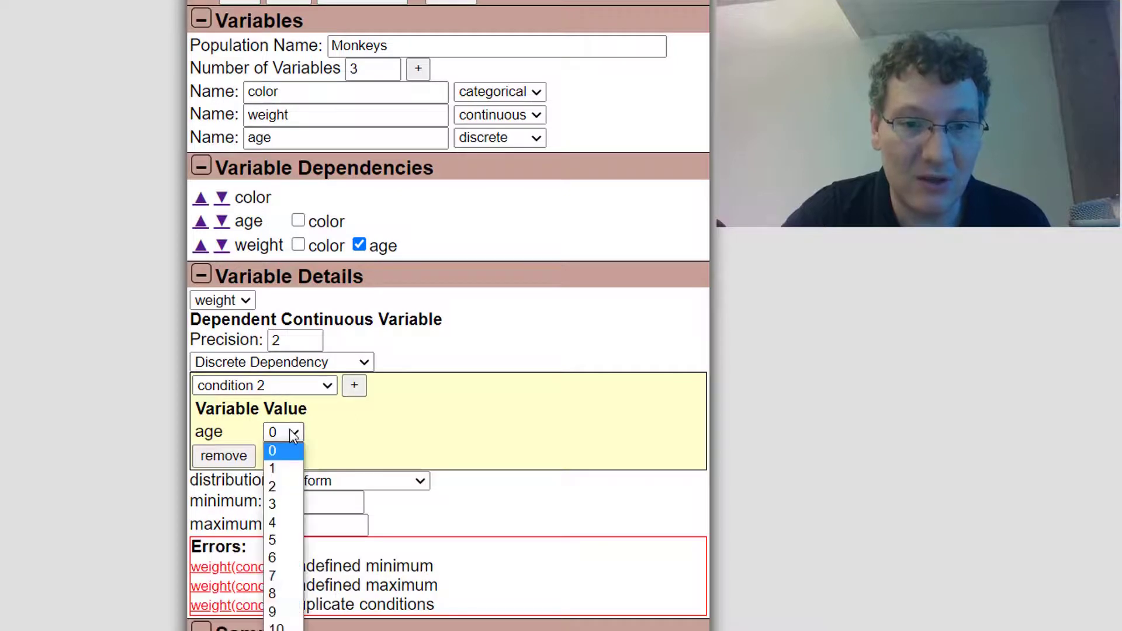
left_click(282, 469)
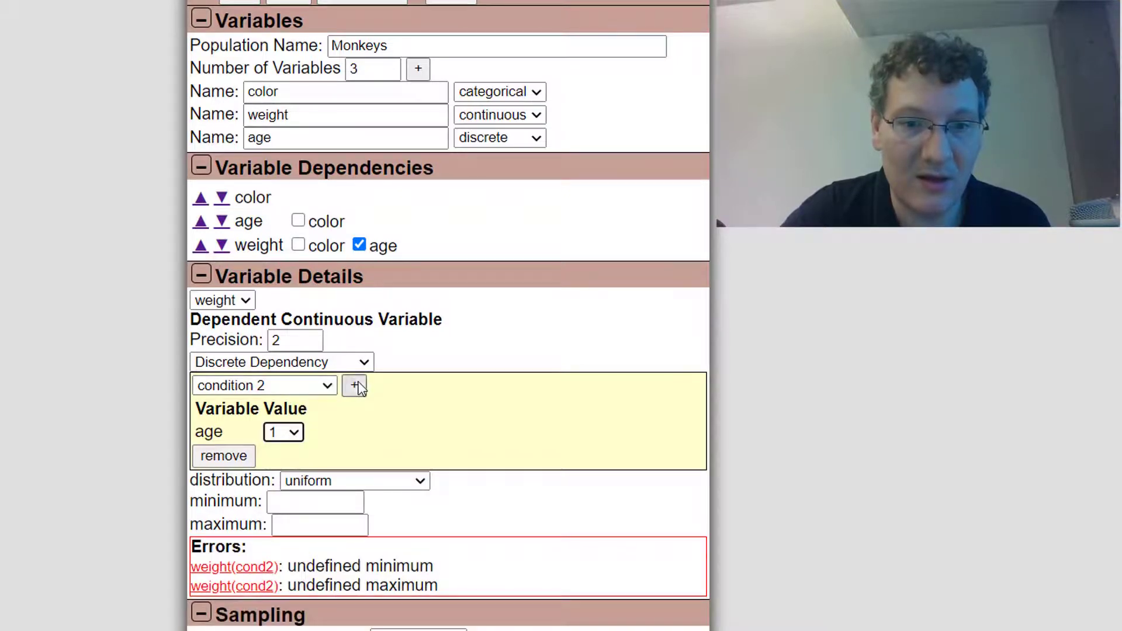
left_click(358, 387)
left_click(297, 387)
left_click(379, 447)
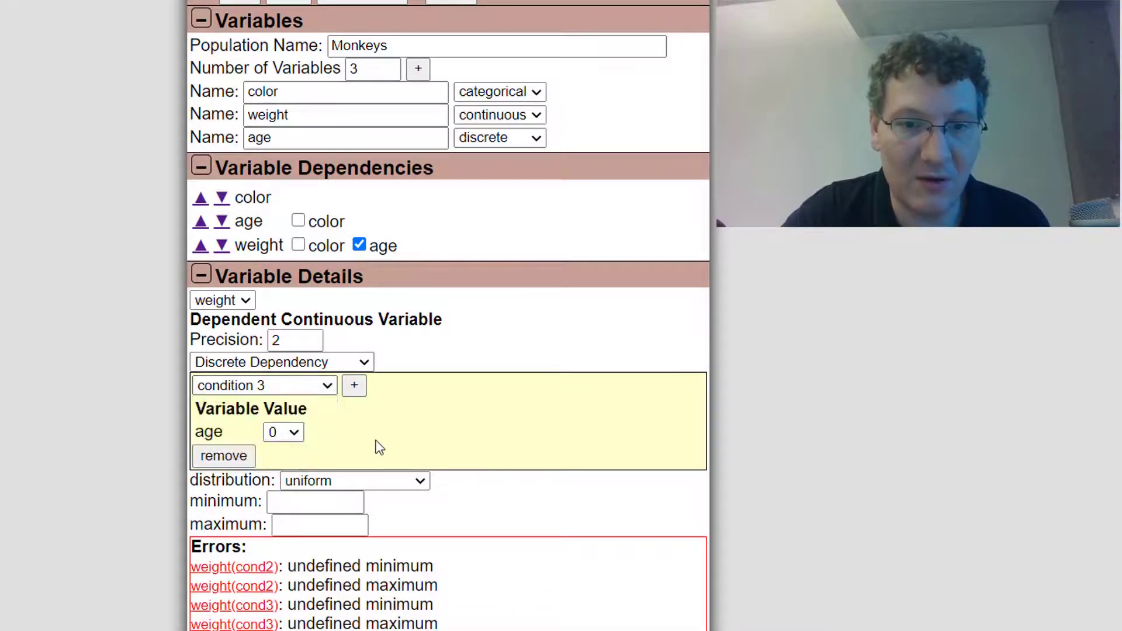
left_click(283, 433)
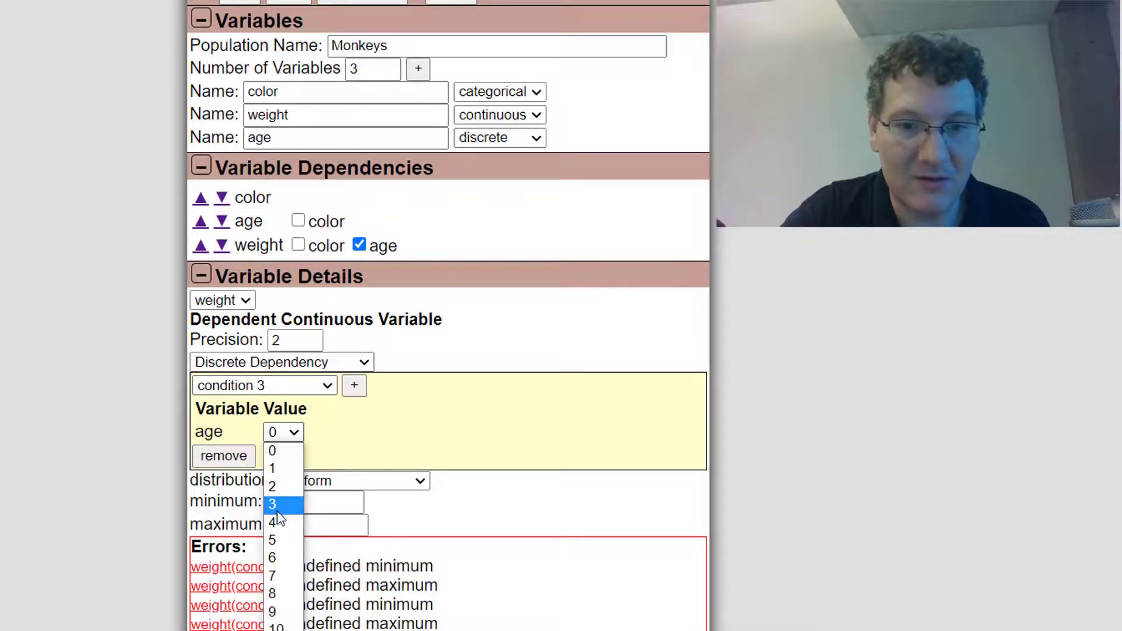
left_click(277, 487)
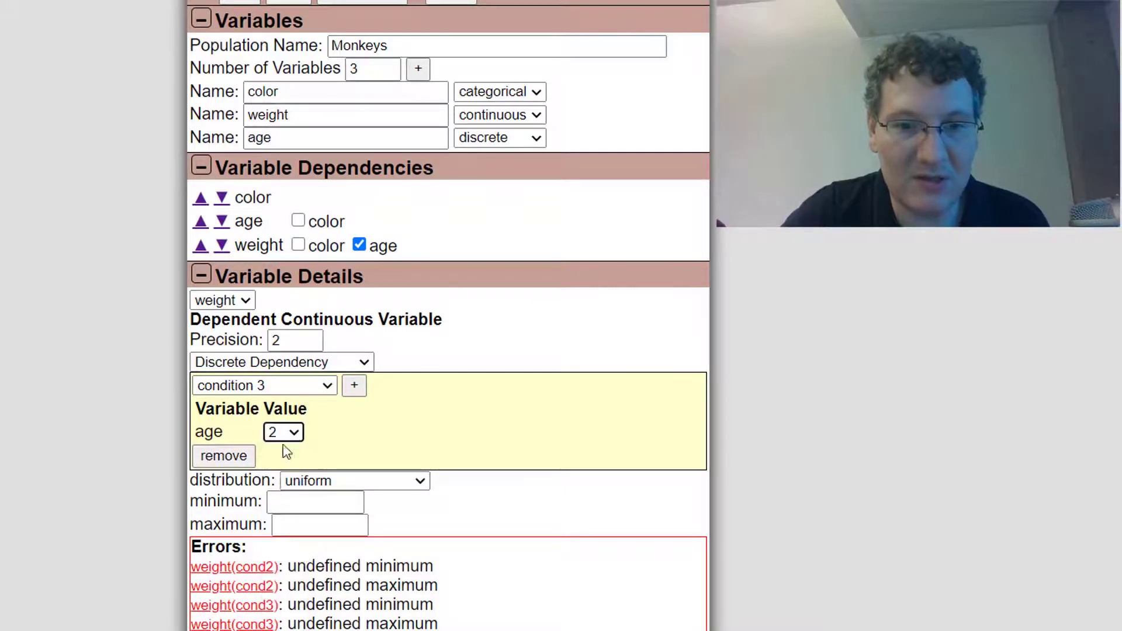
left_click(270, 386)
left_click(270, 387)
key("Up")
key("Up")
key("Up")
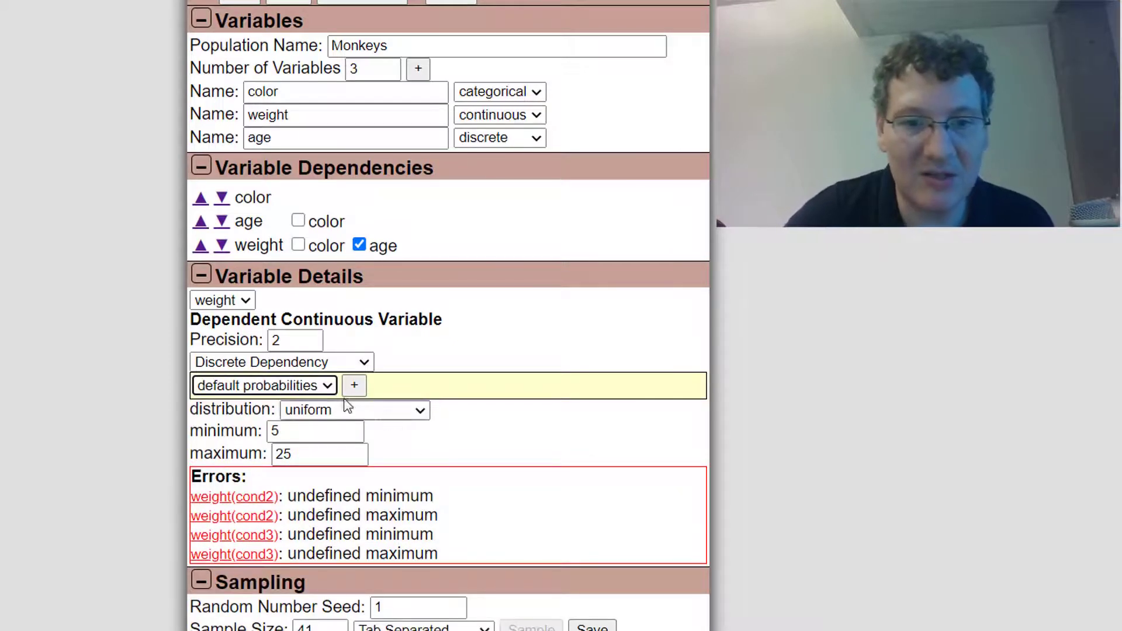
left_click(365, 362)
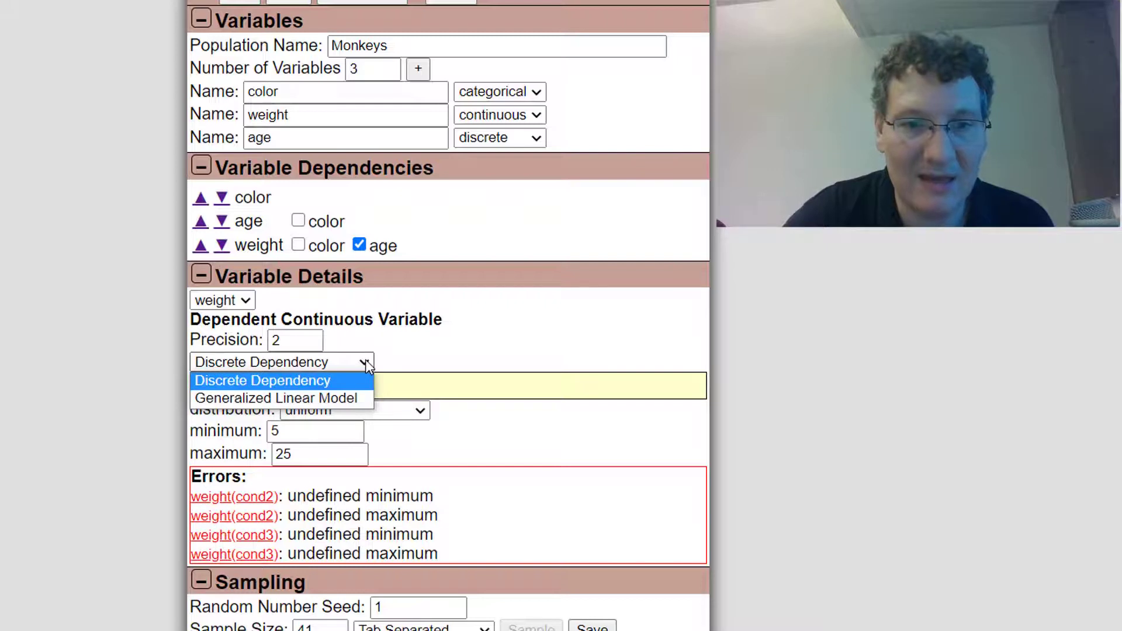
Step: Switch weight's dependency to a Generalized Linear Model and note age's v3 name
left_click(305, 398)
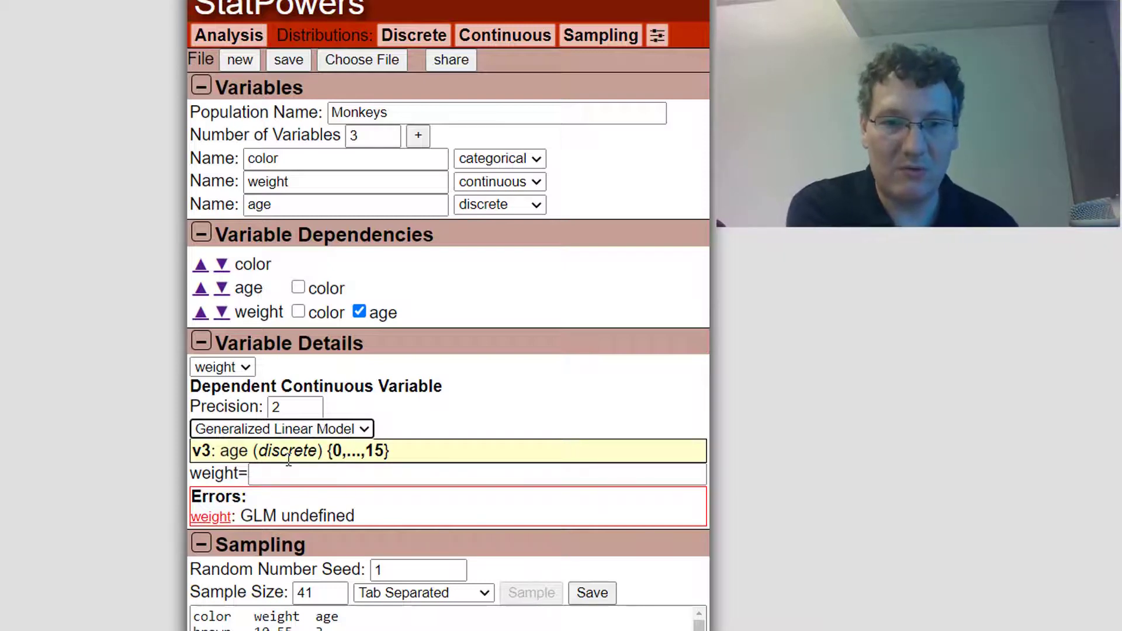
left_click(484, 467)
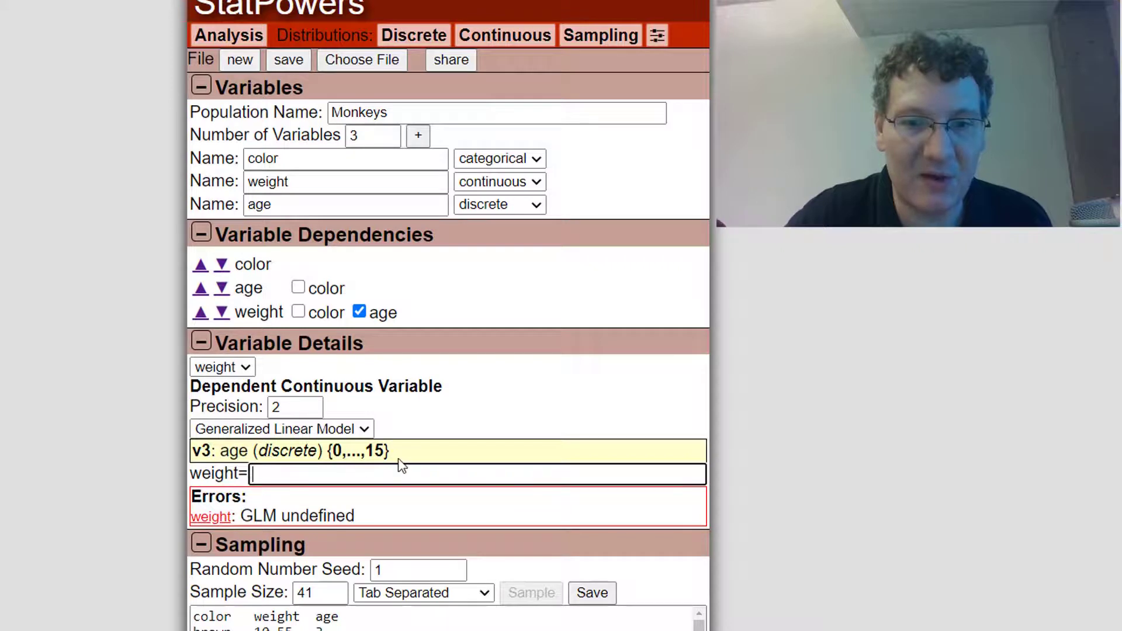
double_click(213, 451)
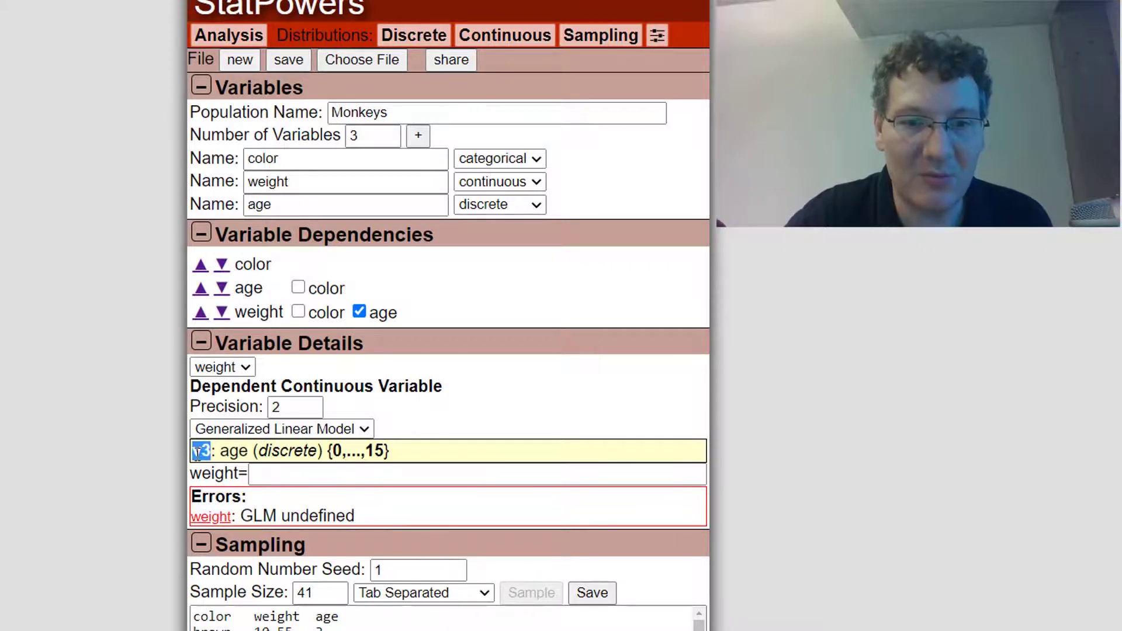
left_click(219, 454)
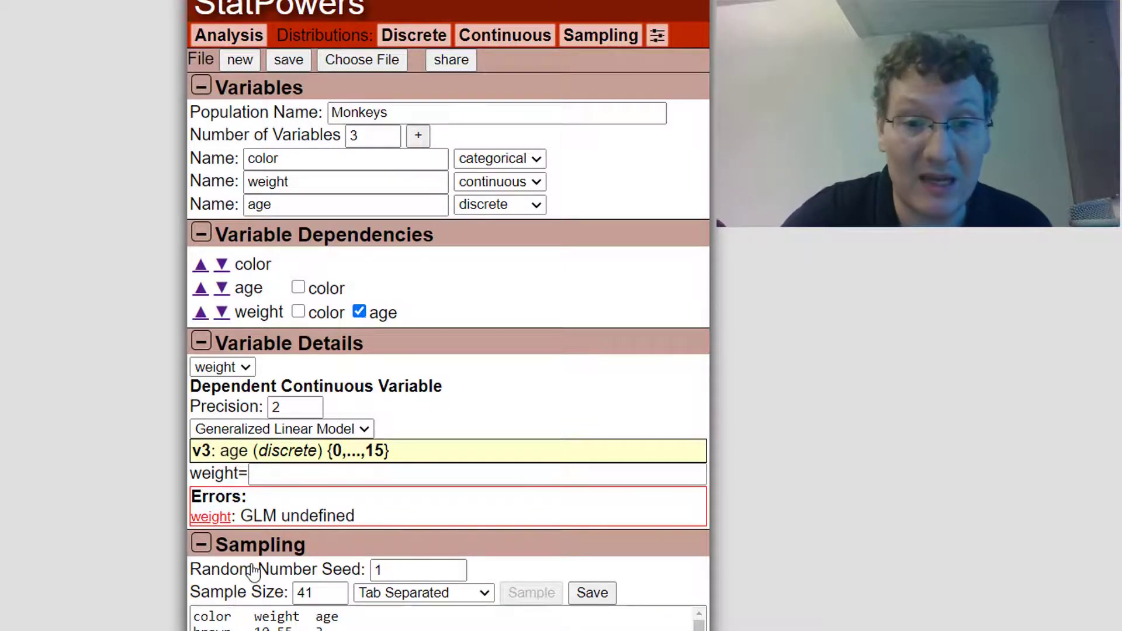
Step: Enter the weight formula 2+3v1+s1
left_click(361, 475)
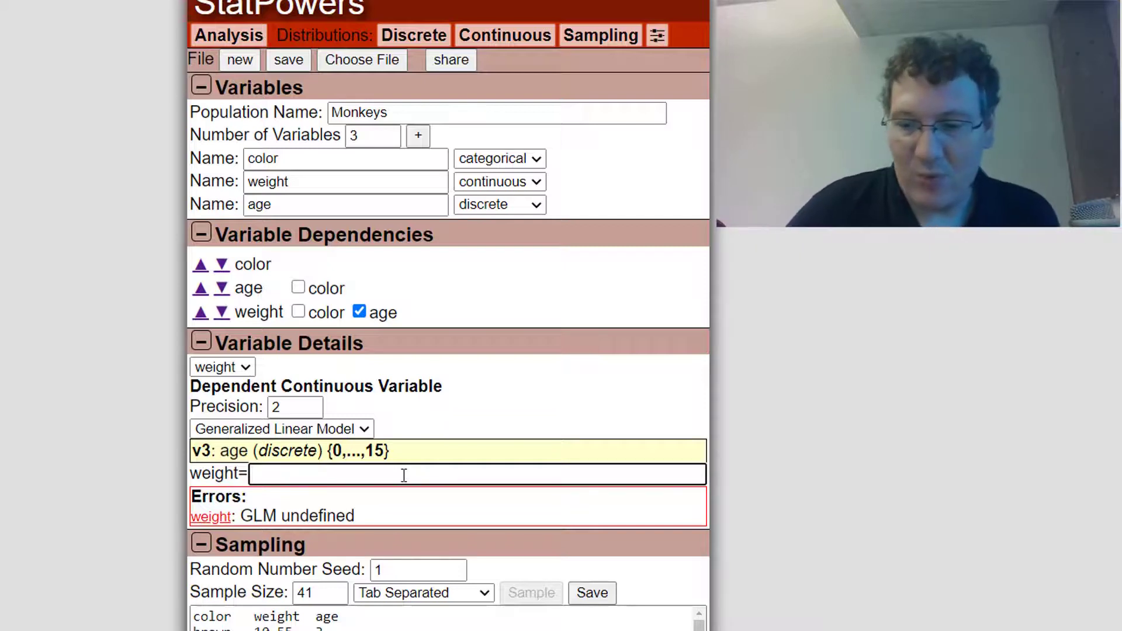
type("5")
key("BackSpace")
type("2+")
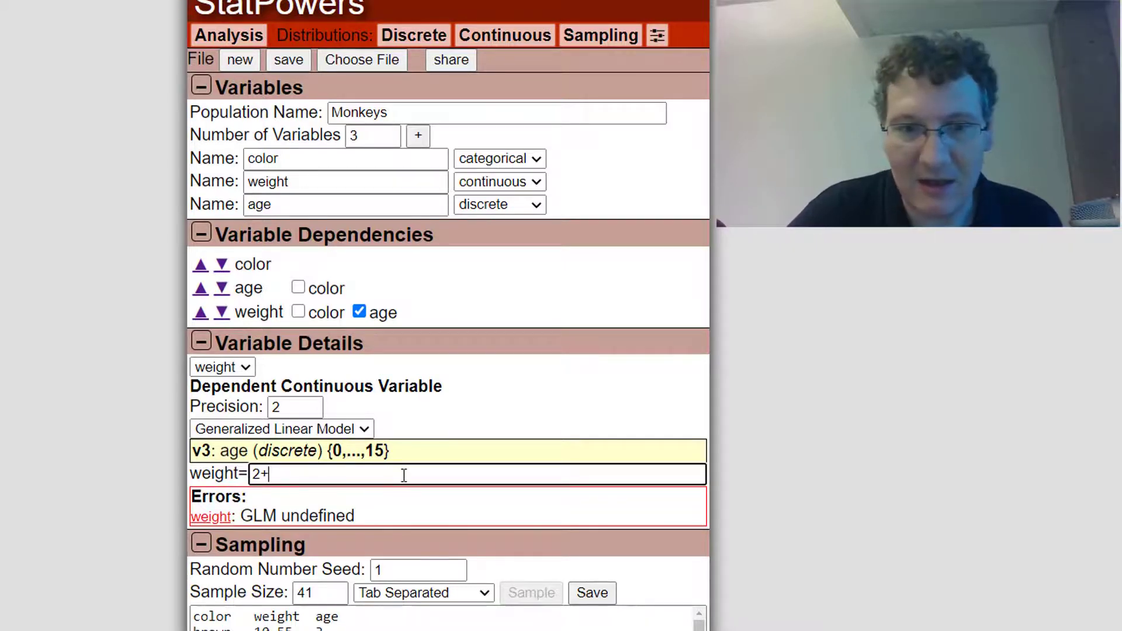
type("3v1")
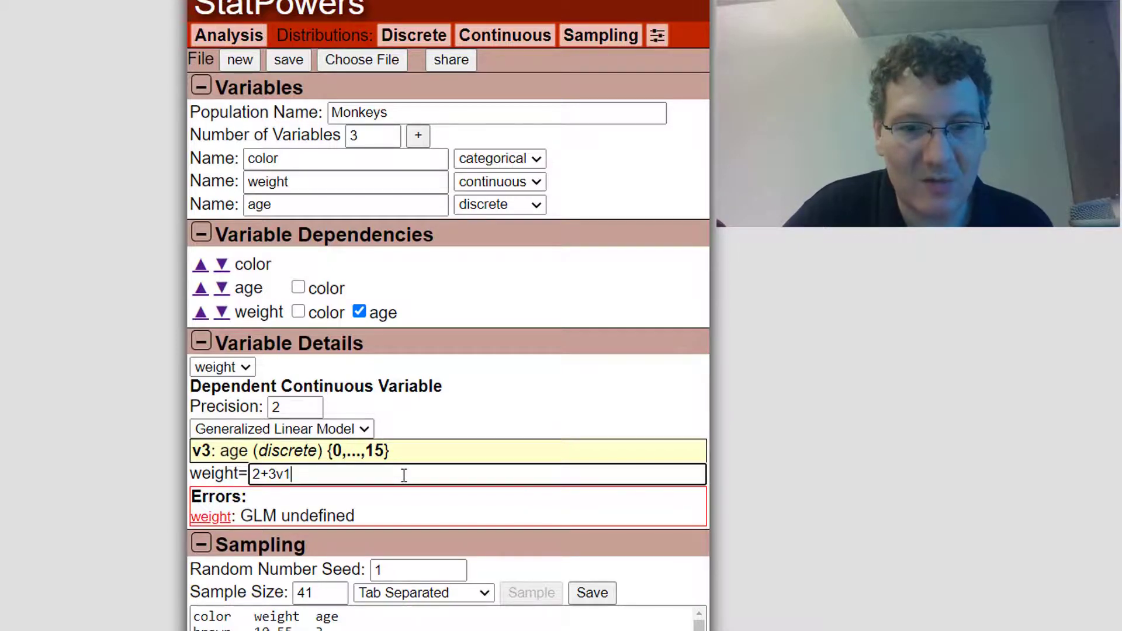
type("+s")
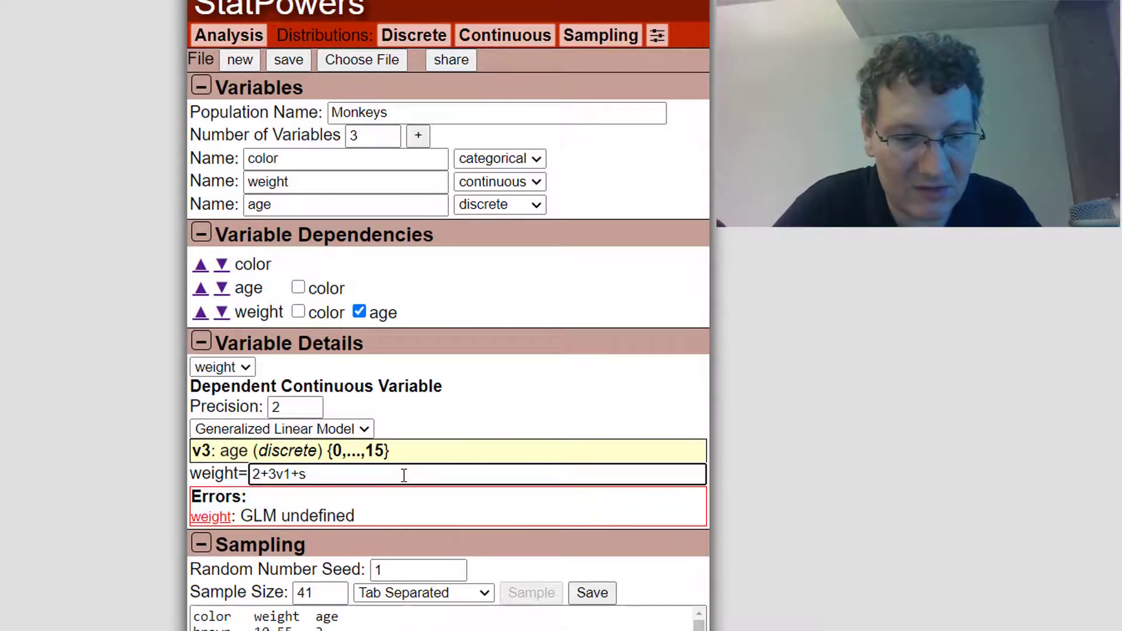
type("1")
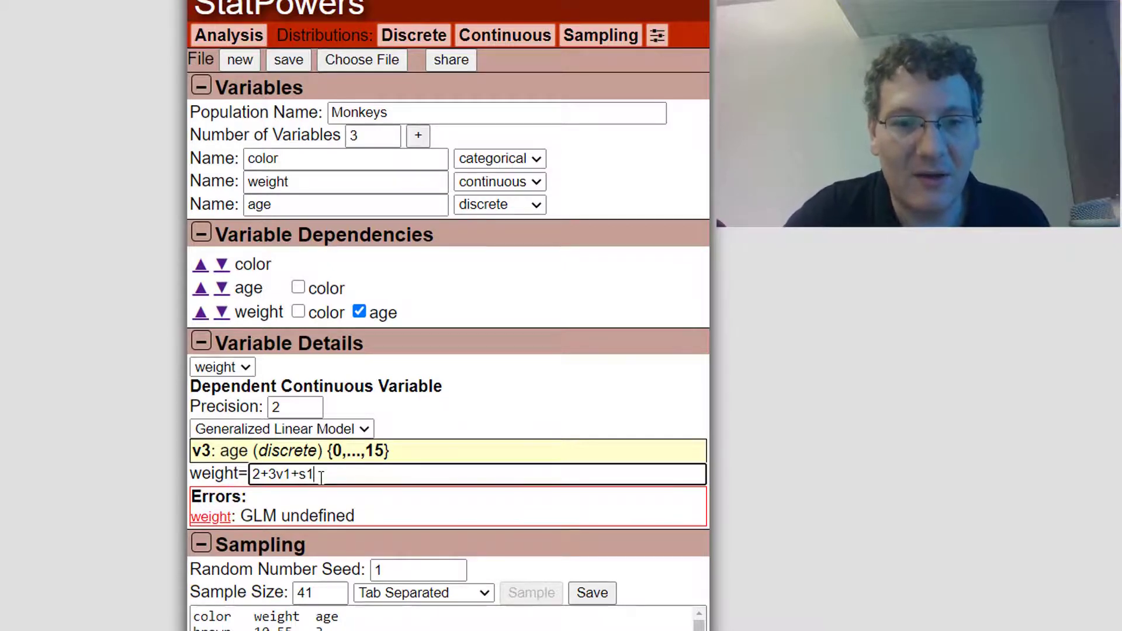
Step: Sample, then replace v1 with v3 so the formula reads 2+3v3+s1, and resample
left_click(427, 456)
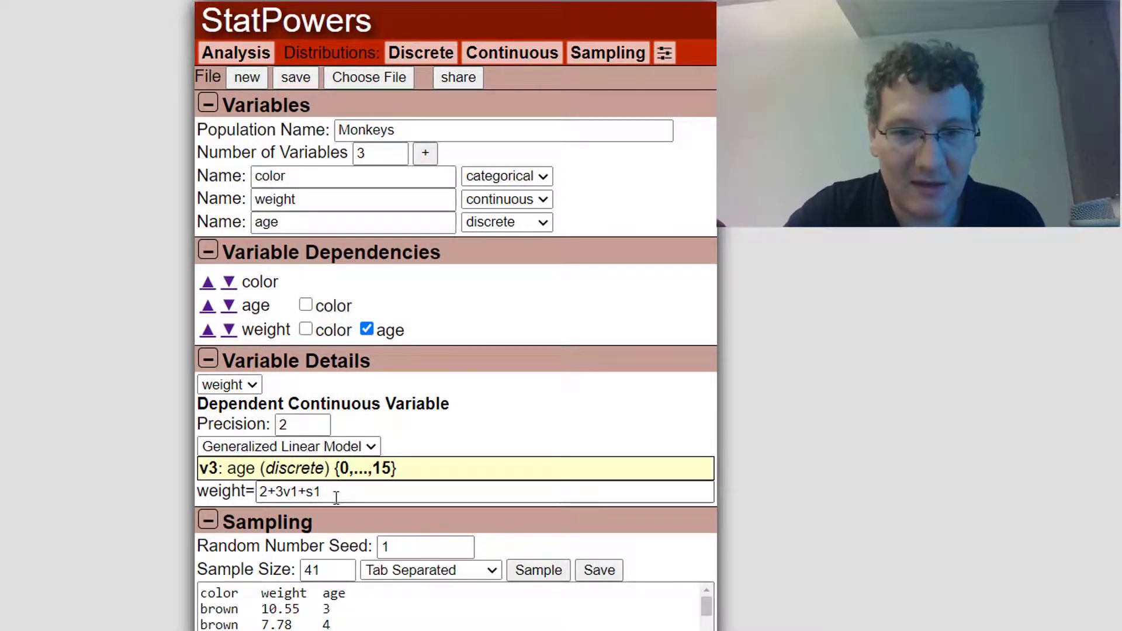
left_click(545, 575)
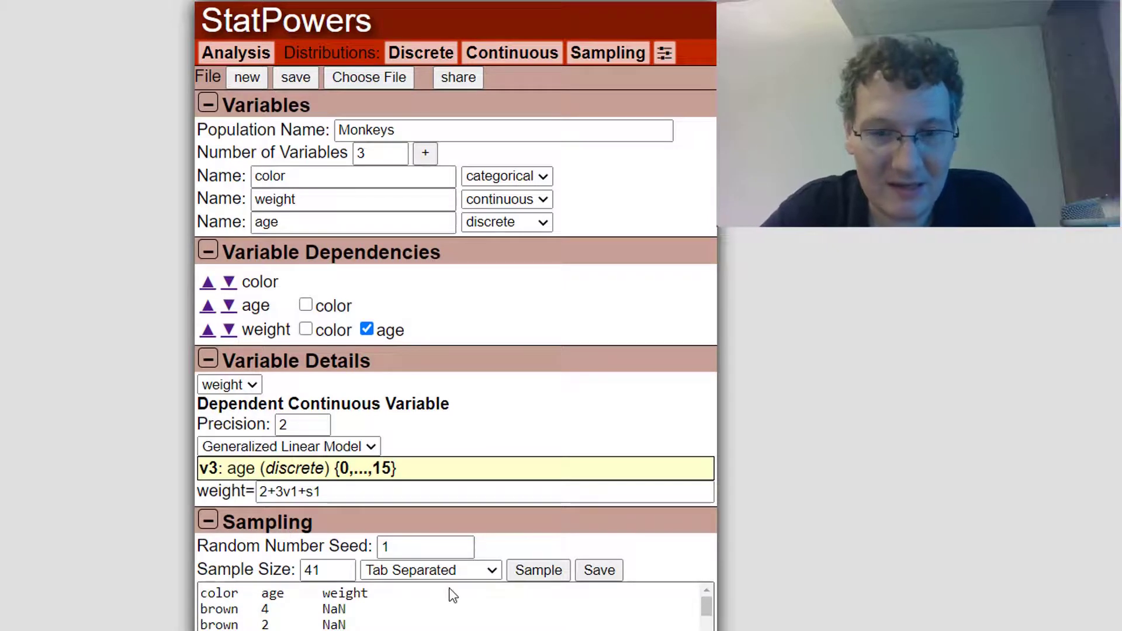
left_click(294, 490)
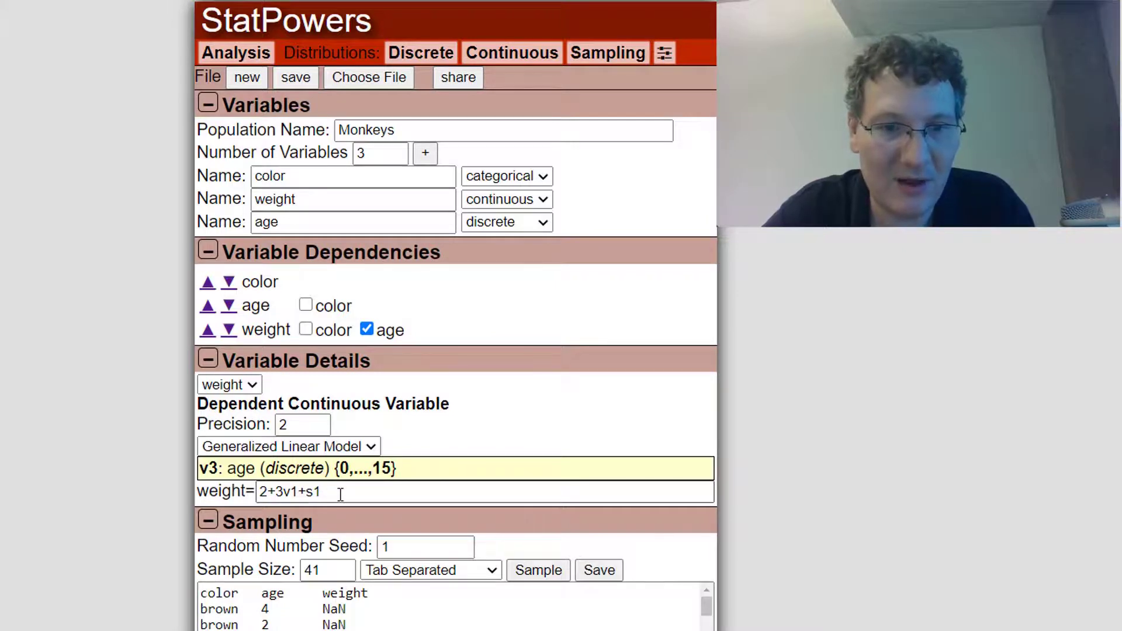
left_click_drag(299, 492, 294, 493)
left_click(314, 492)
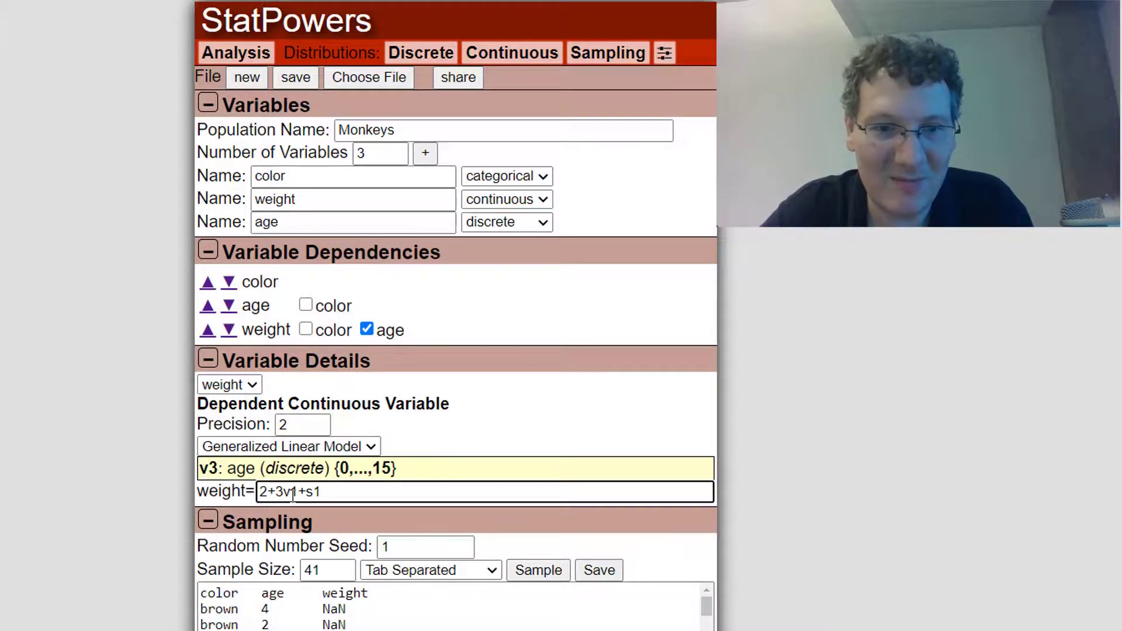
left_click_drag(299, 492, 293, 492)
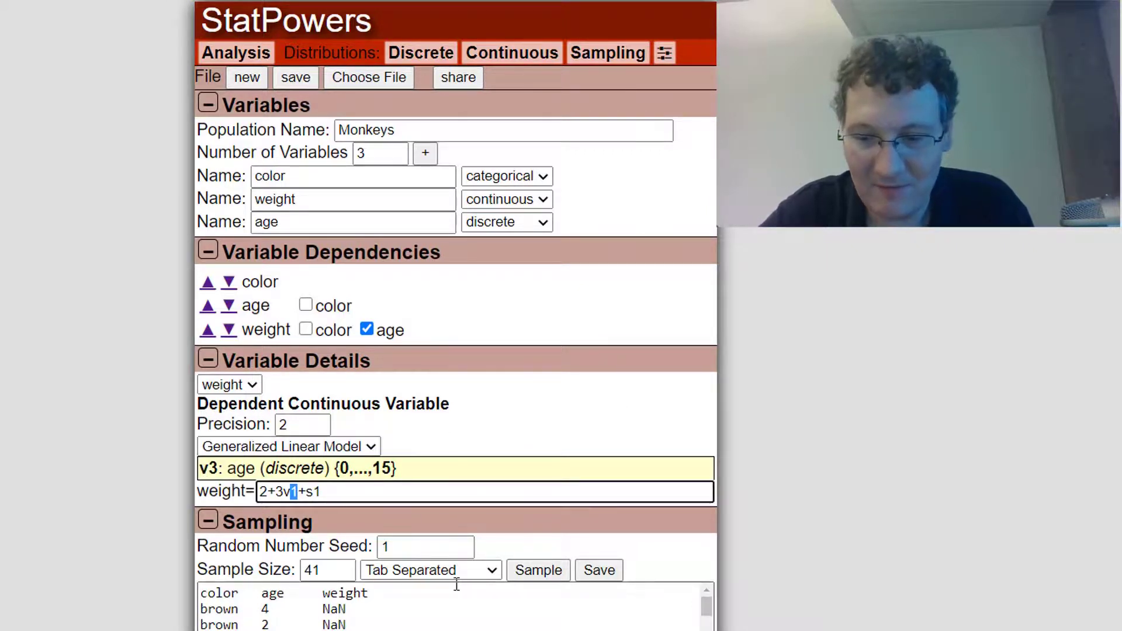
type("3")
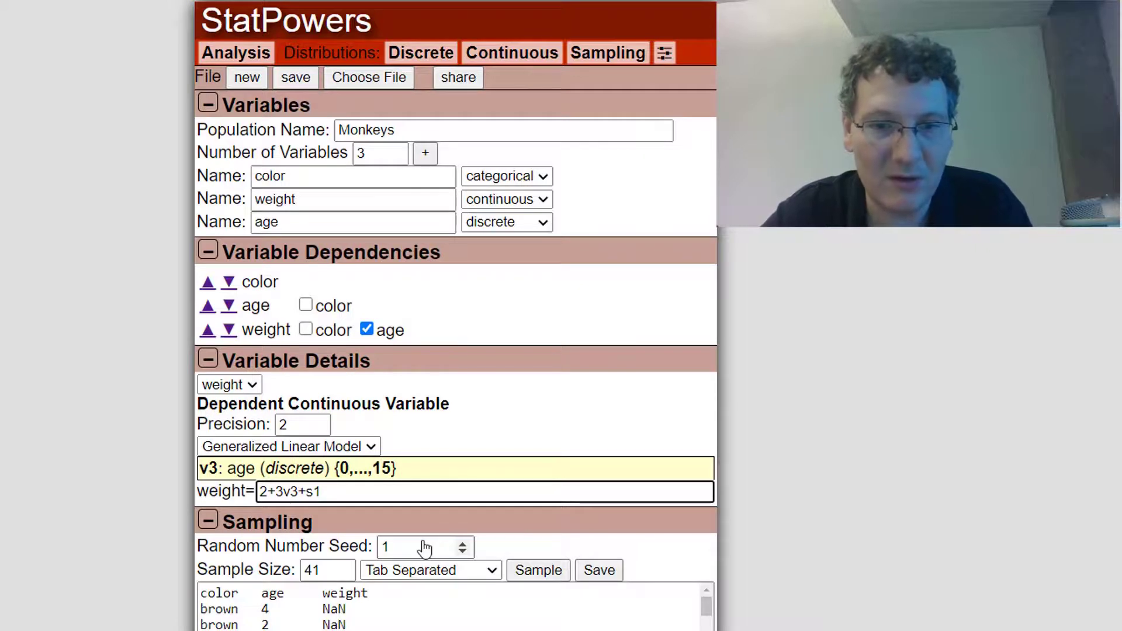
left_click(542, 573)
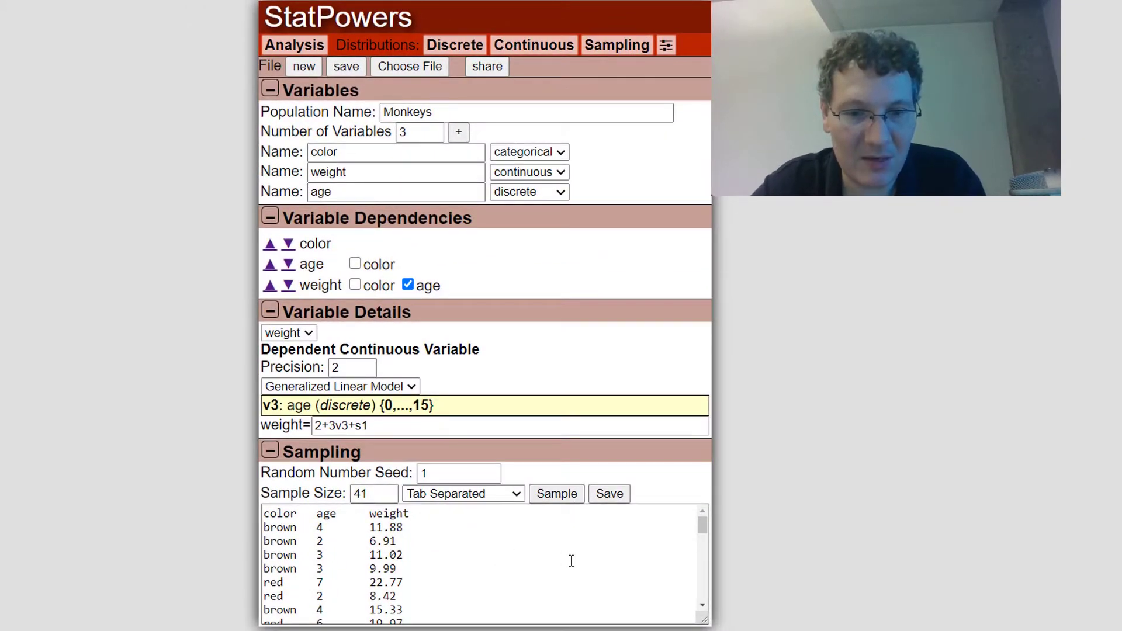
Step: Scroll through the page to review the Variable Dependencies section
scroll(572, 561, "down", 8)
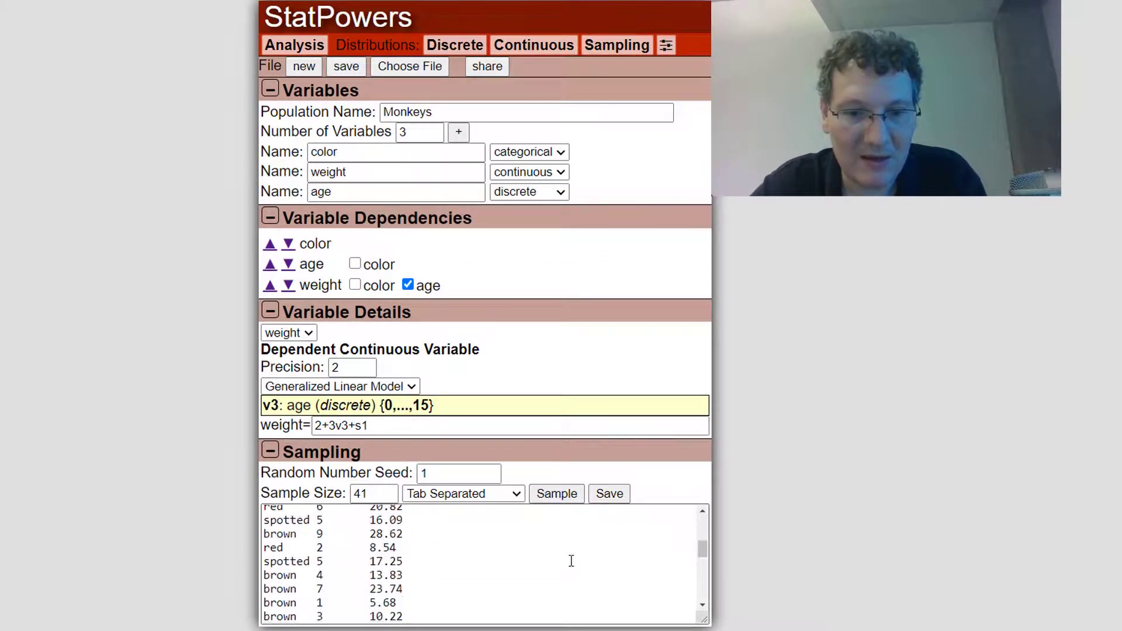
scroll(571, 561, "down", 4)
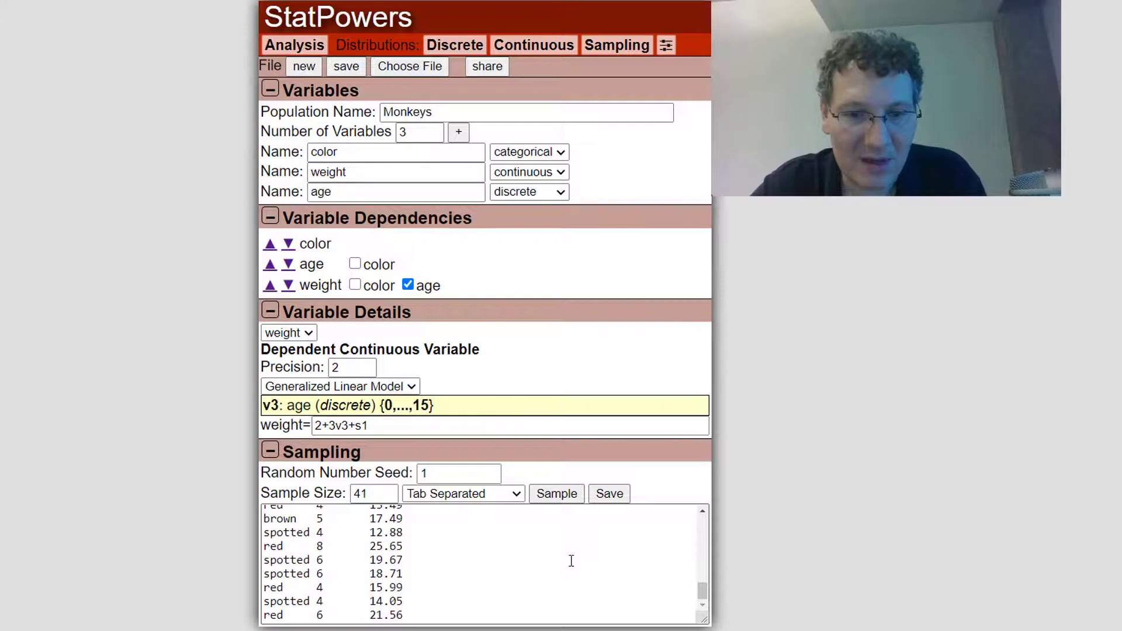
scroll(572, 561, "up", 12)
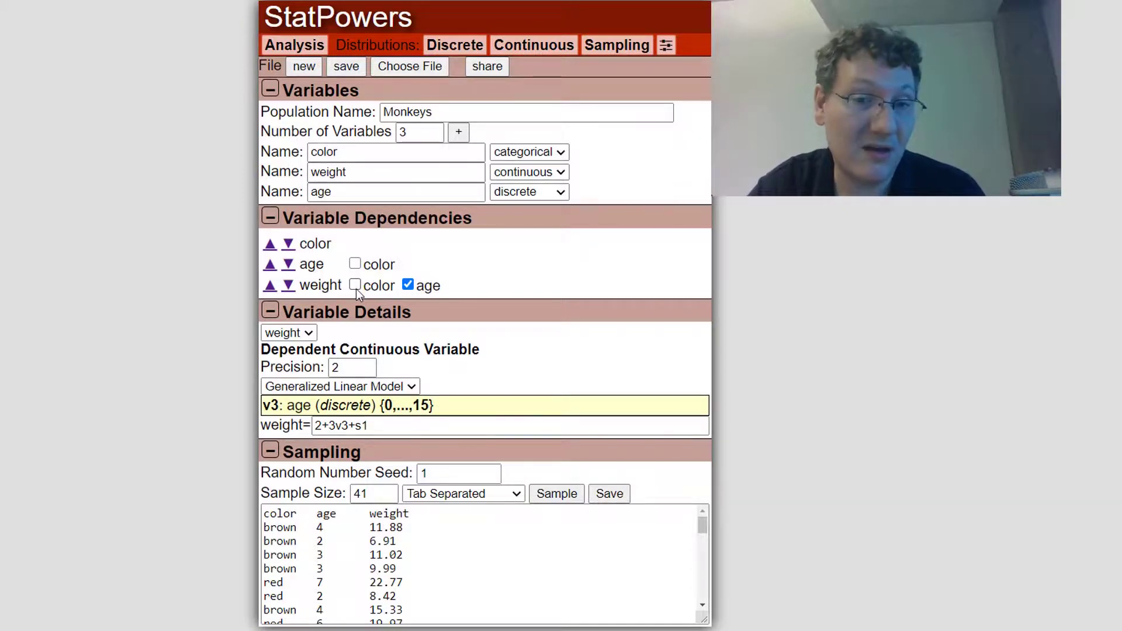
Step: Make weight depend on color, insert 5v1=1+ after 2+ in the formula, and resample
left_click(355, 286)
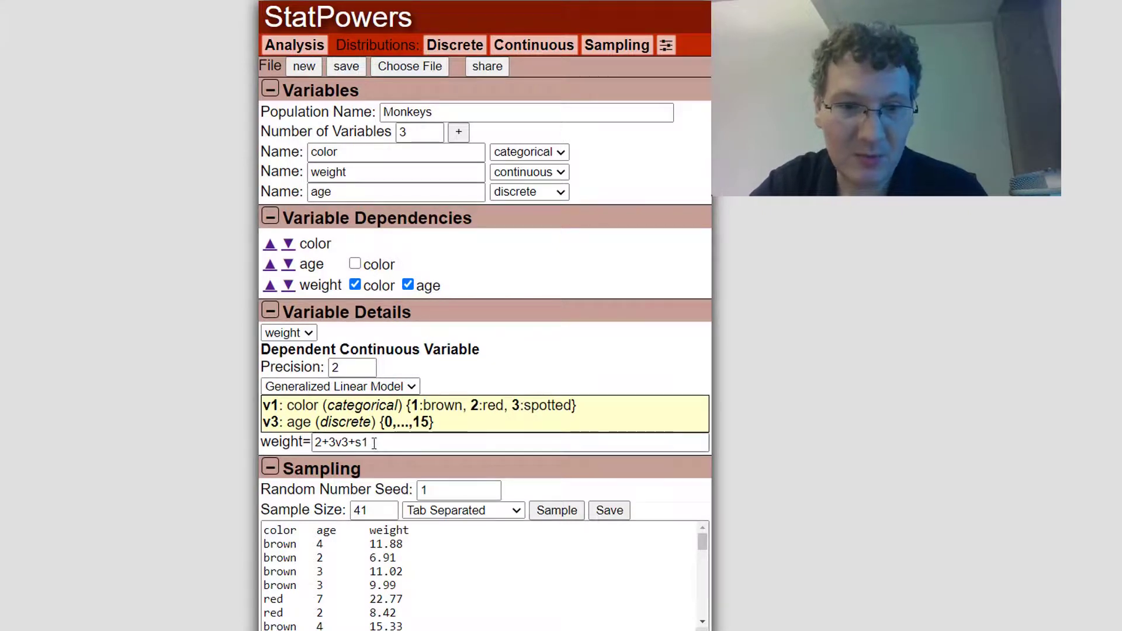
left_click(540, 444)
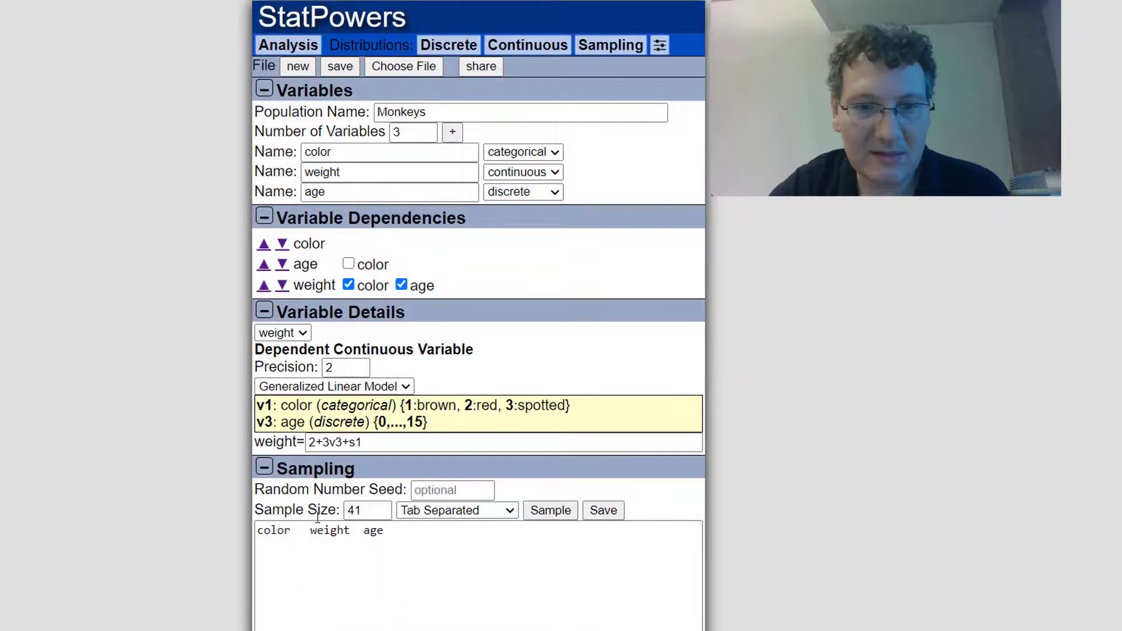
left_click(323, 442)
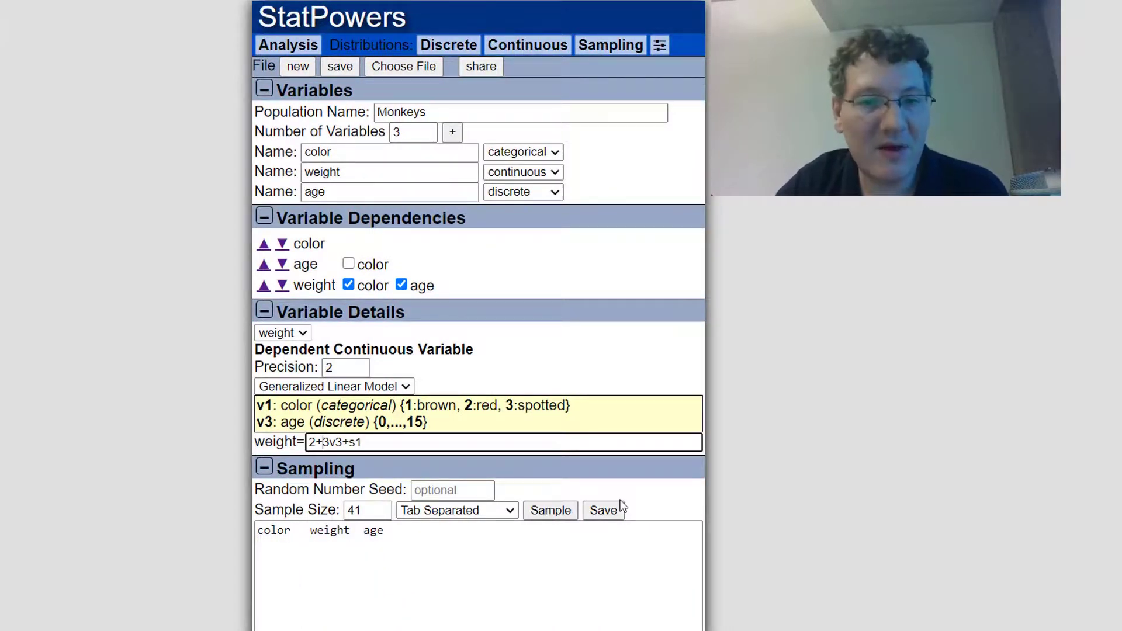
type("5")
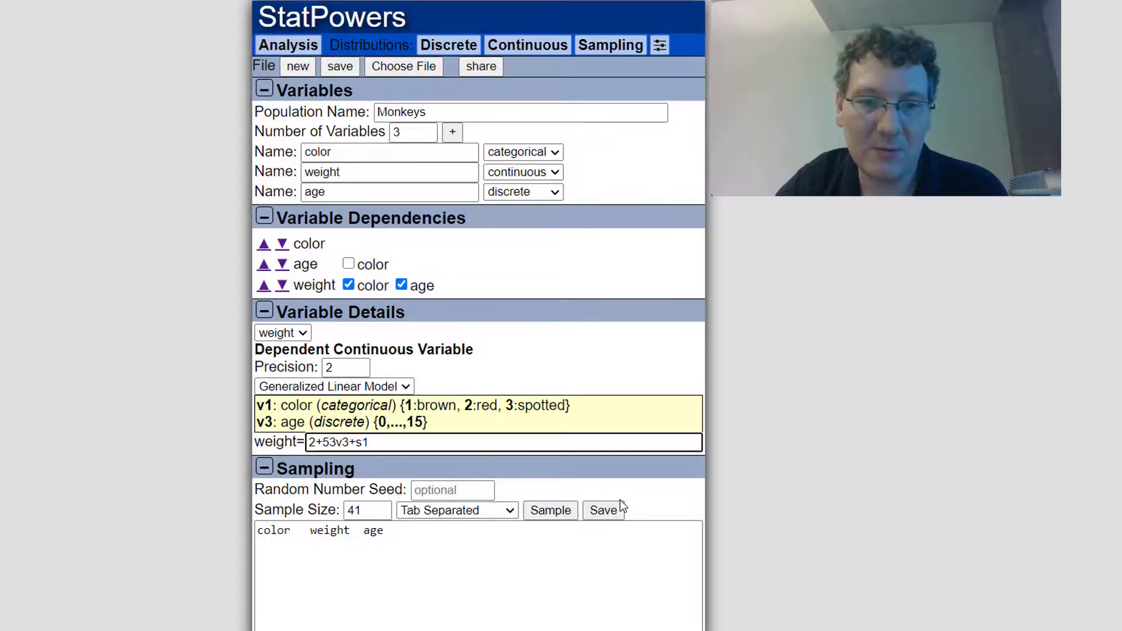
type("v")
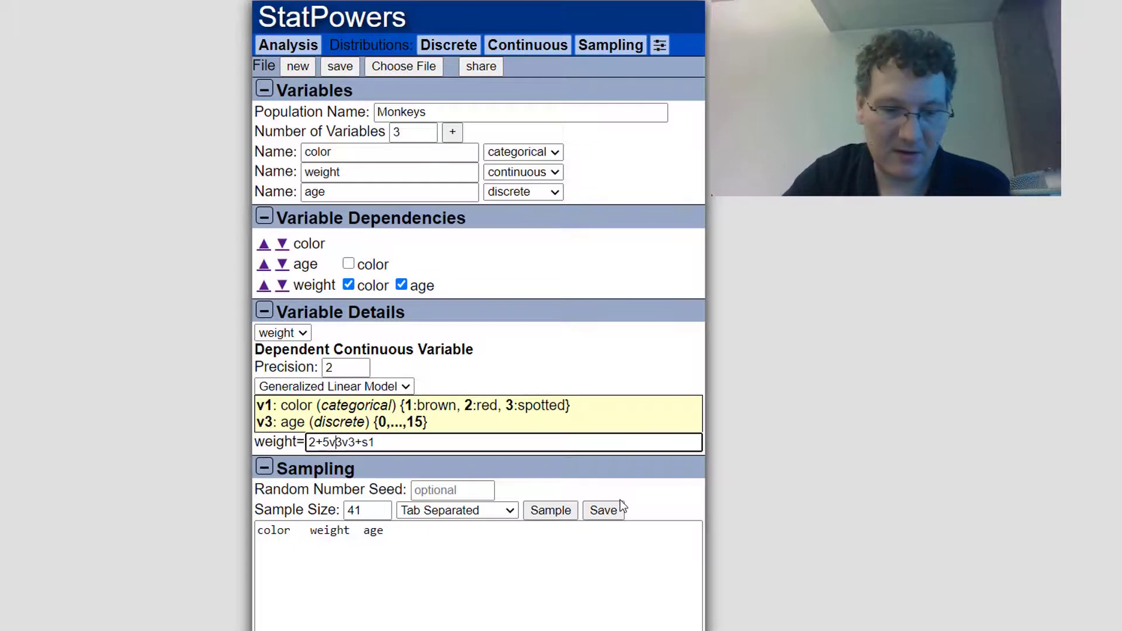
type("1=1")
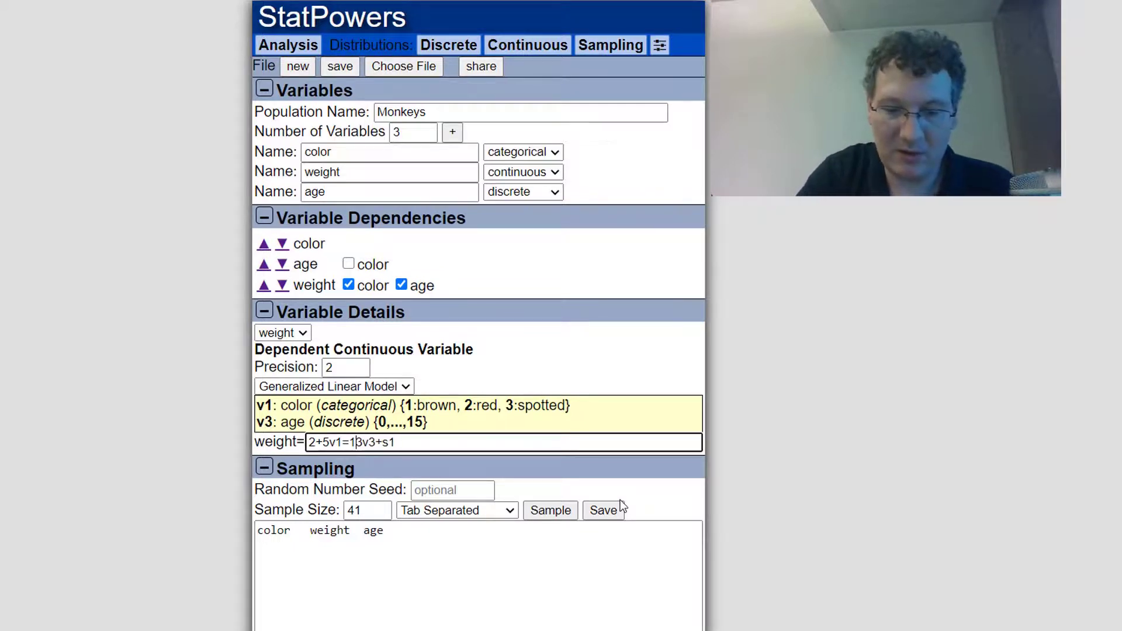
type("+")
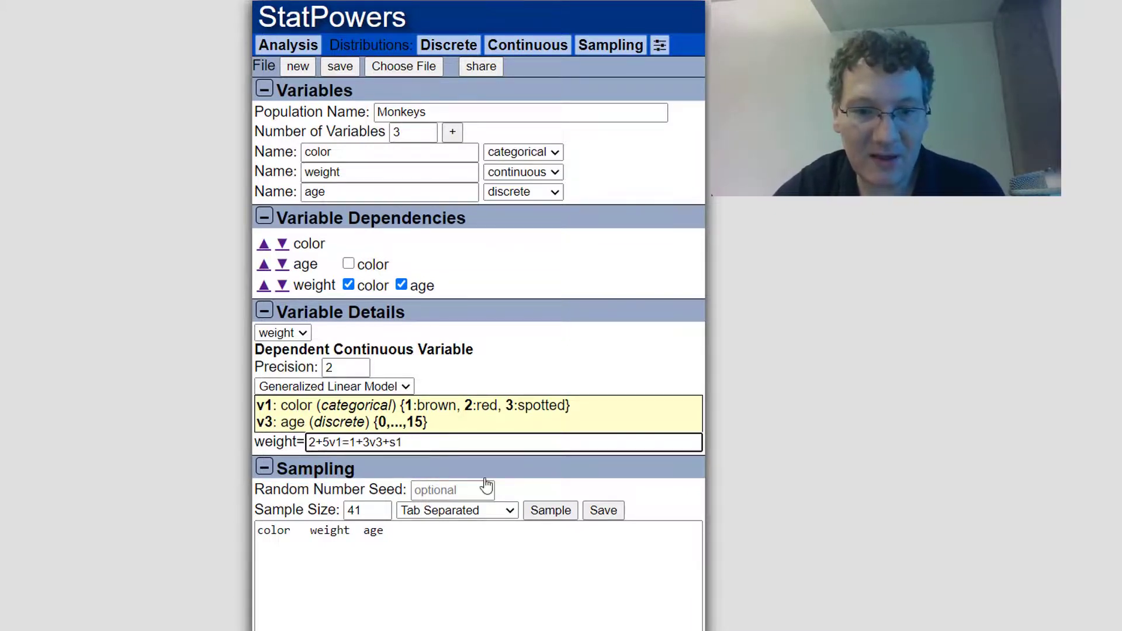
left_click(692, 504)
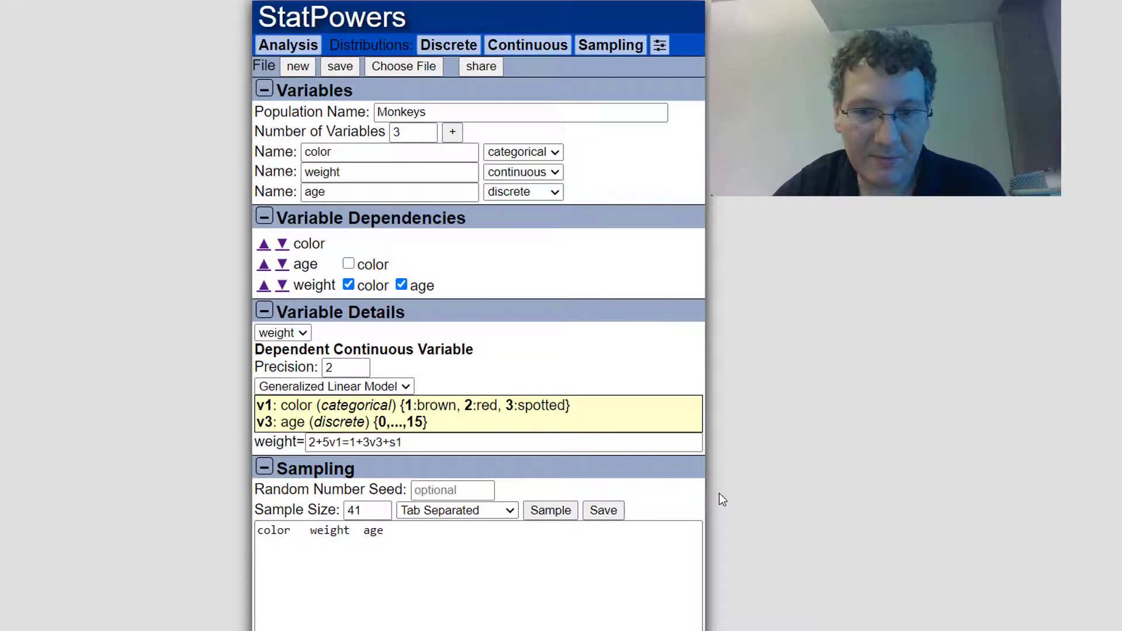
left_click(550, 512)
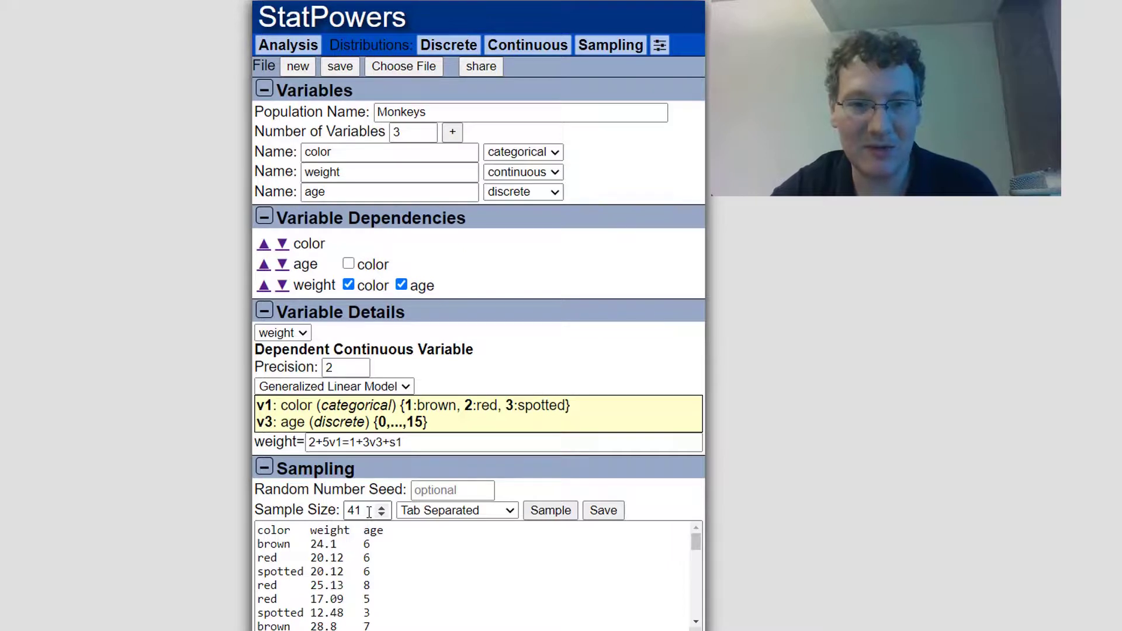
Step: Raise the color coefficient to 500 and draw a sample
left_click(337, 445)
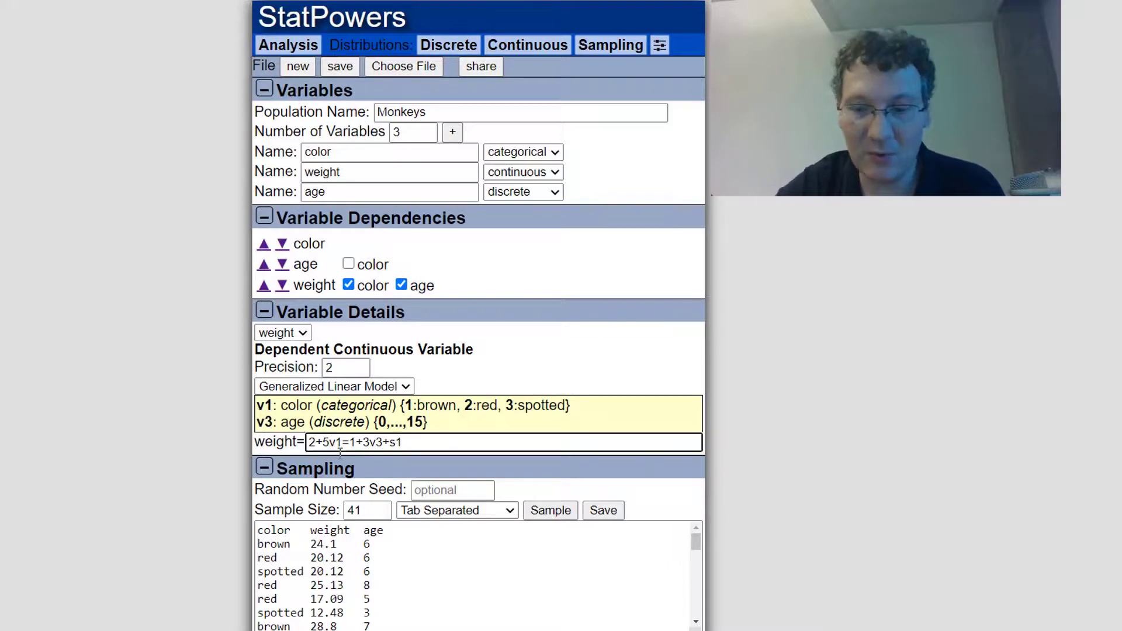
type("00")
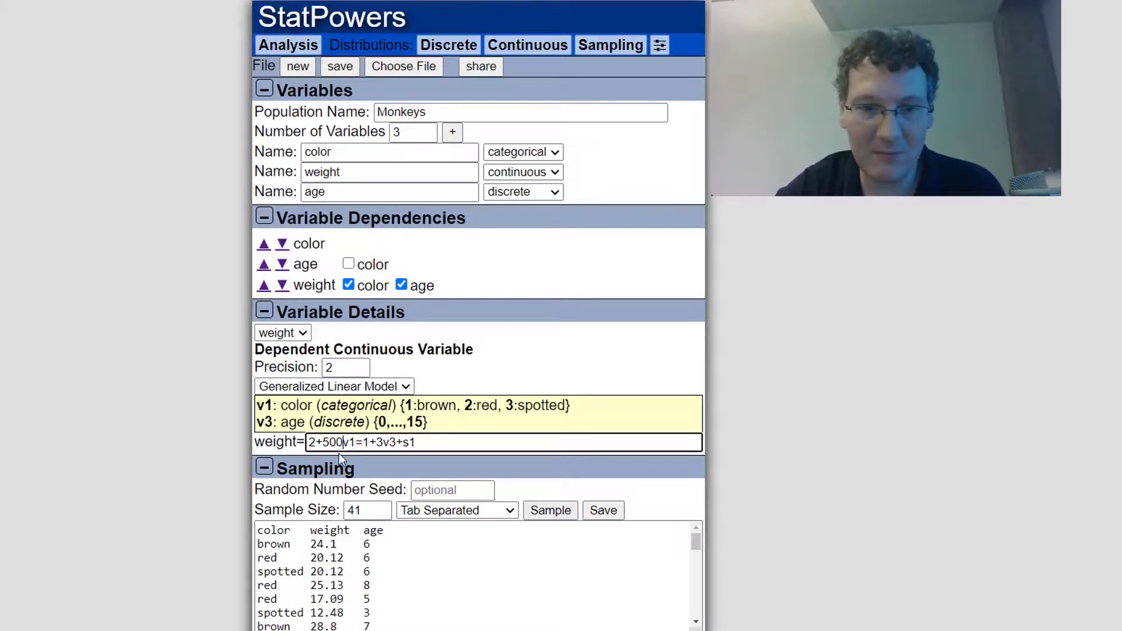
left_click(557, 513)
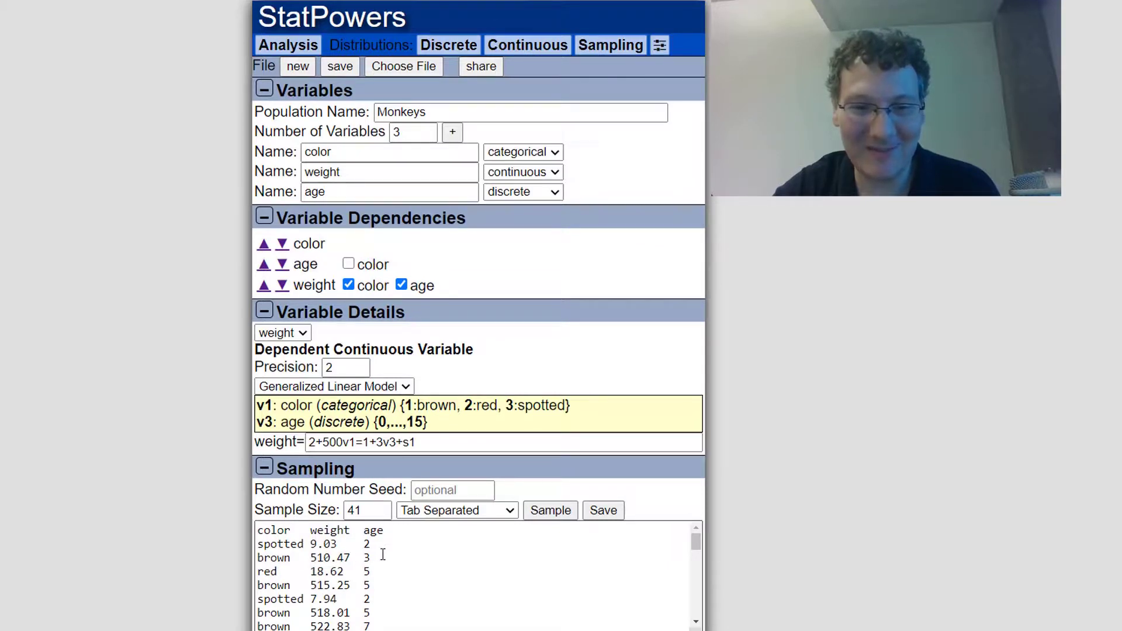
Step: Revert the color coefficient to 5 and resample
left_click(336, 443)
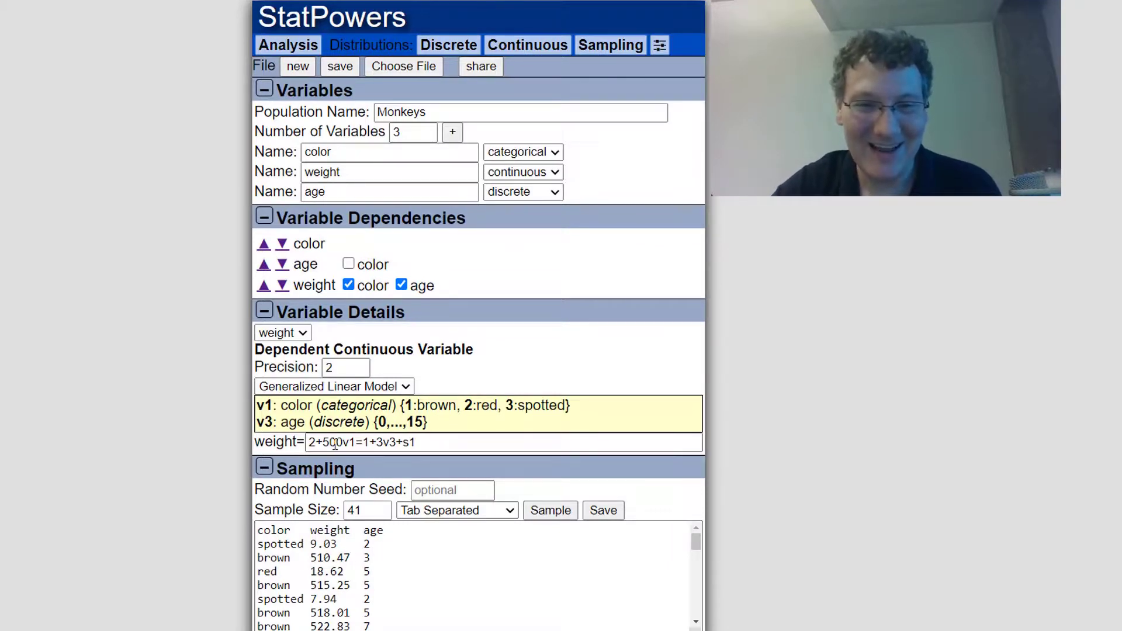
left_click(345, 442)
key("BackSpace")
key("BackSpace")
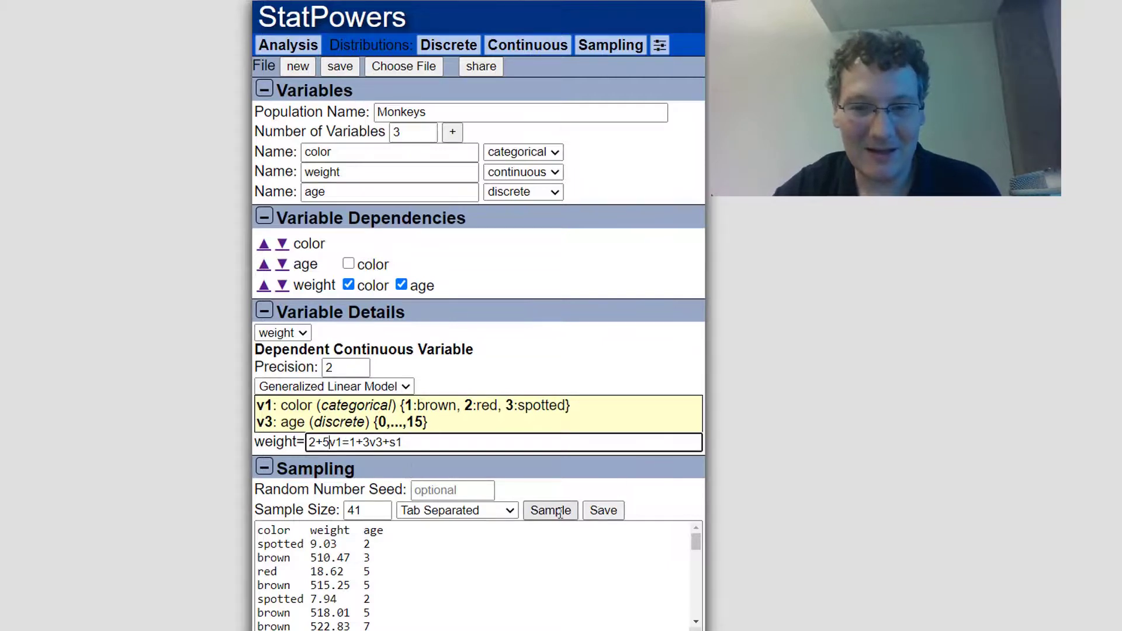
left_click(546, 512)
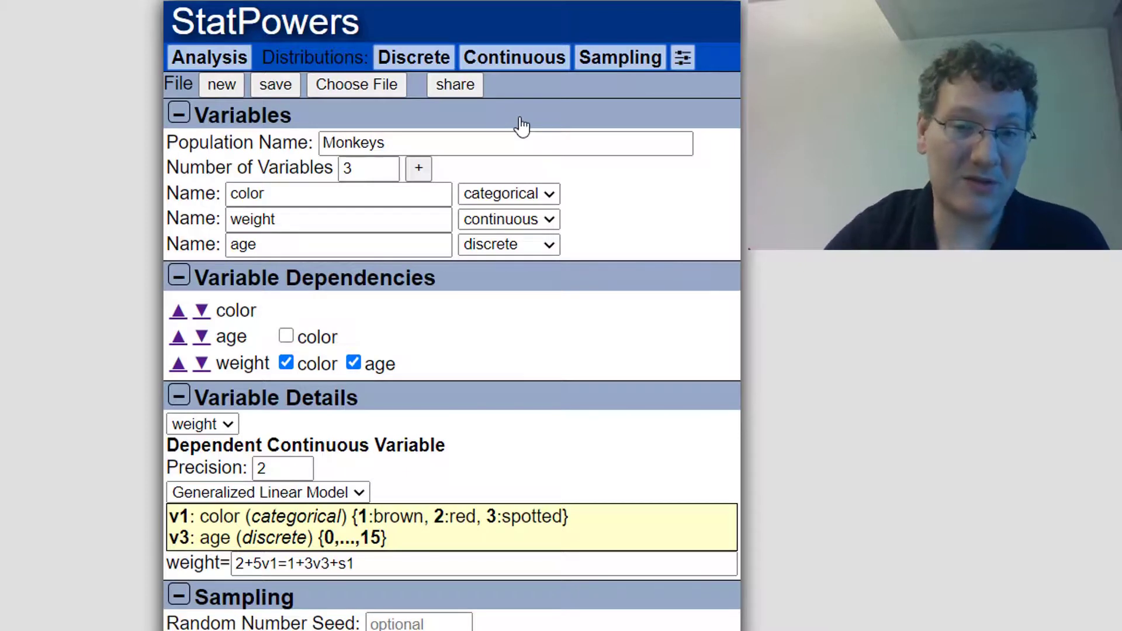
Step: Create share links and open the tinyurl short link in a new tab
left_click(461, 85)
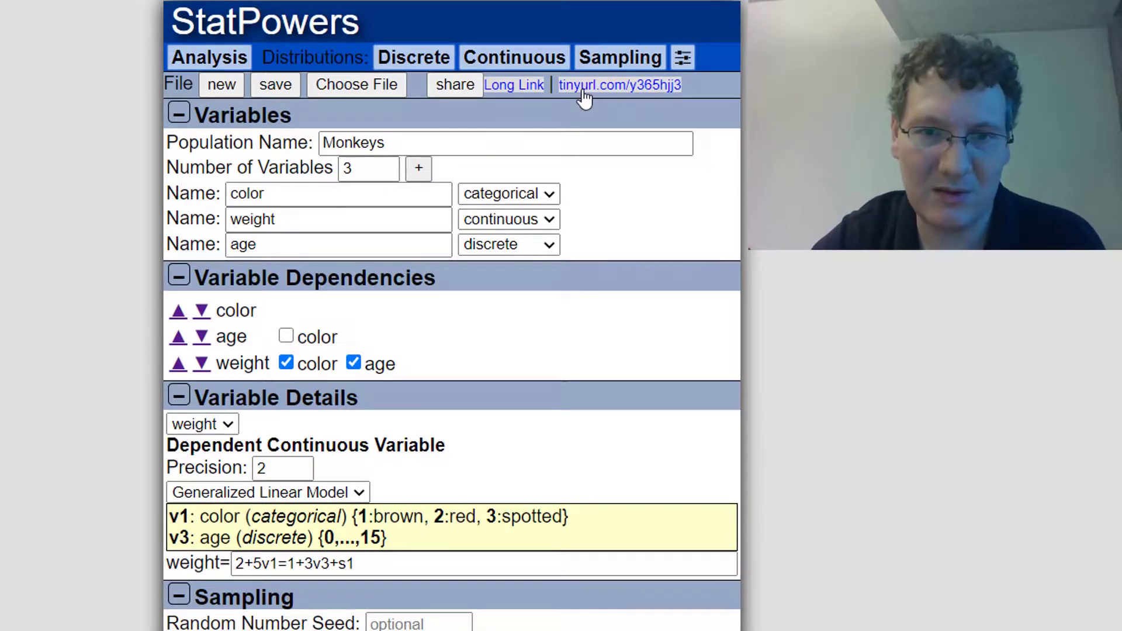
right_click(583, 93)
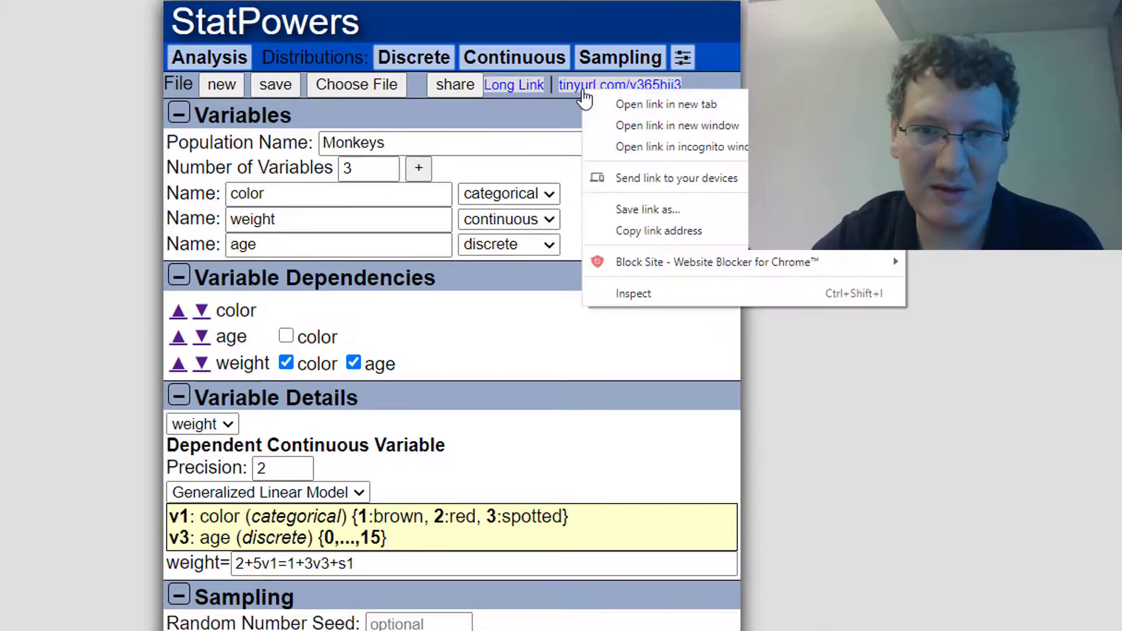
left_click(629, 108)
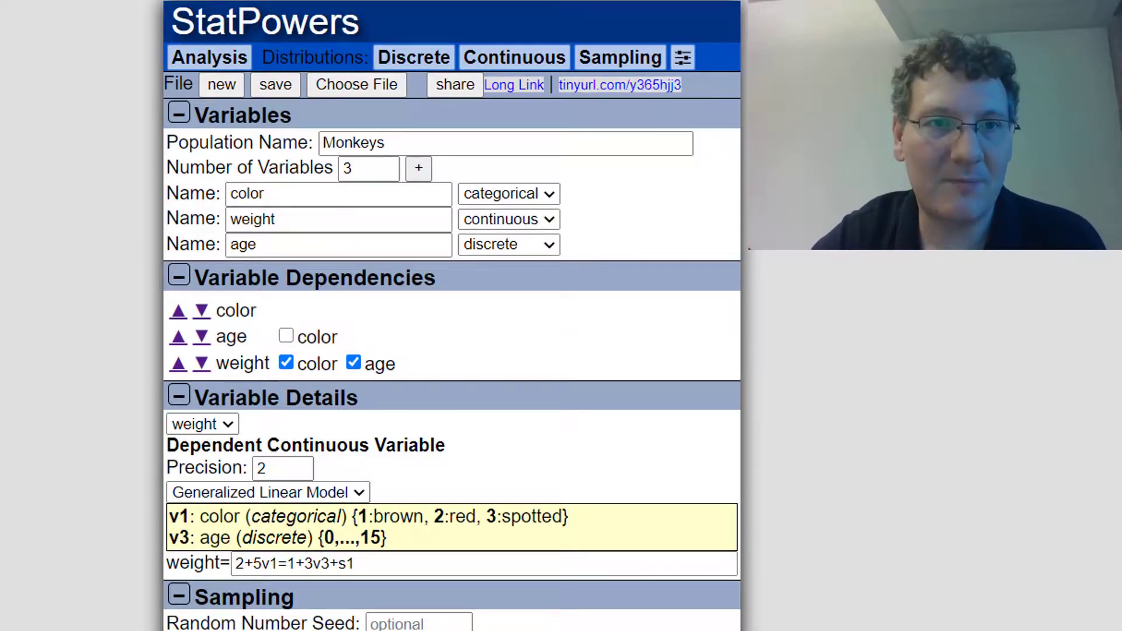
key("ctrl+Tab")
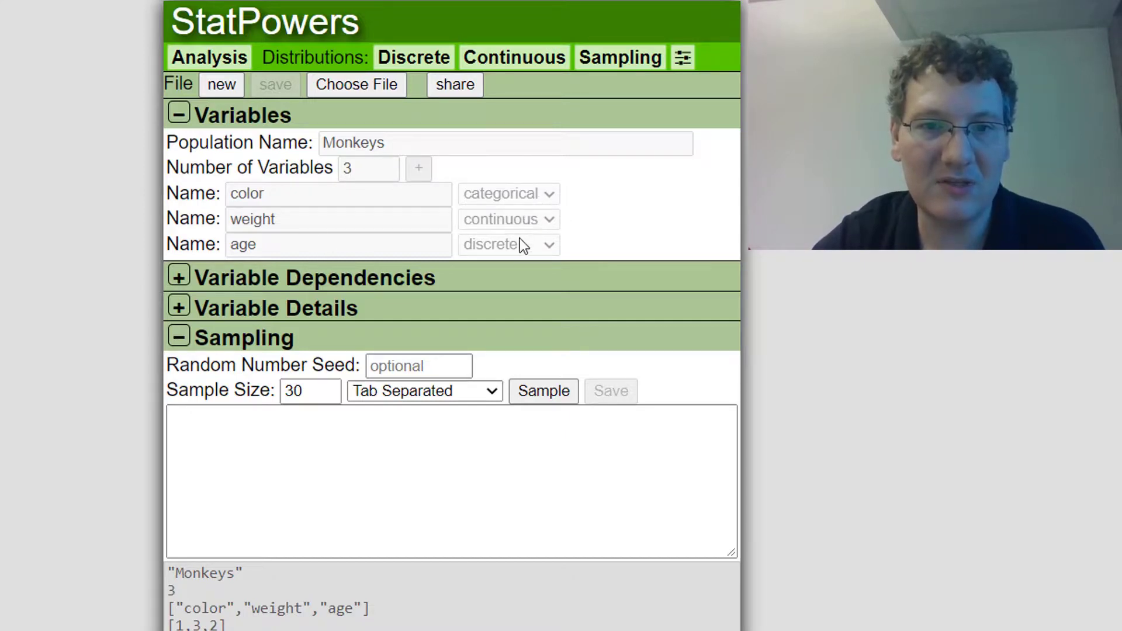
Step: Try editing the age and other variable names to confirm the shared copy is locked
double_click(243, 244)
double_click(255, 280)
left_click(299, 309)
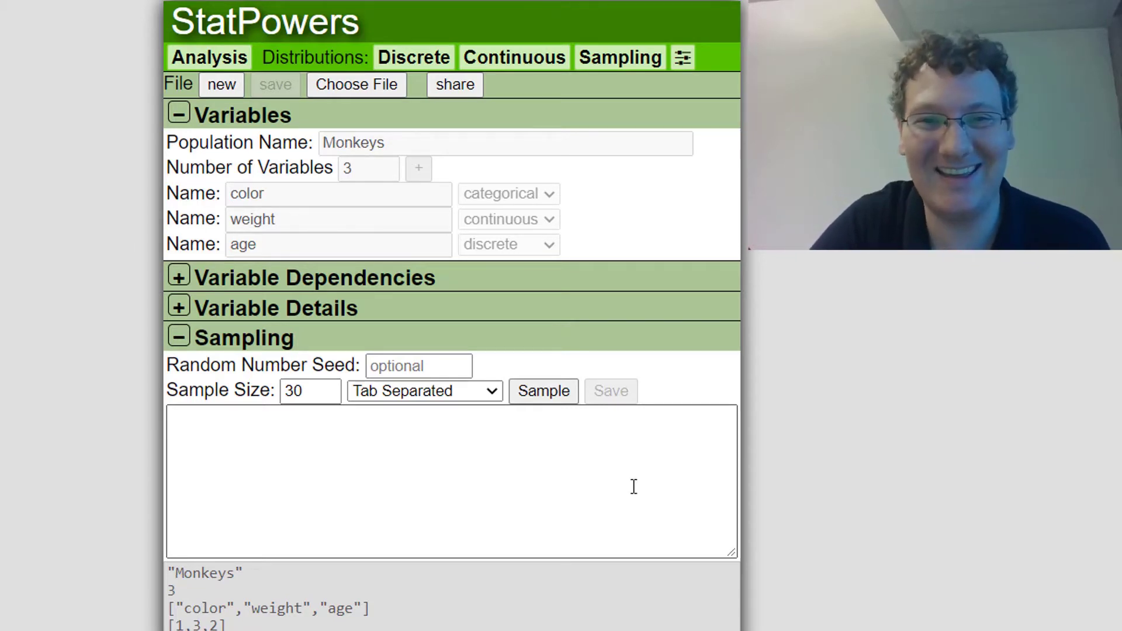
left_click(533, 390)
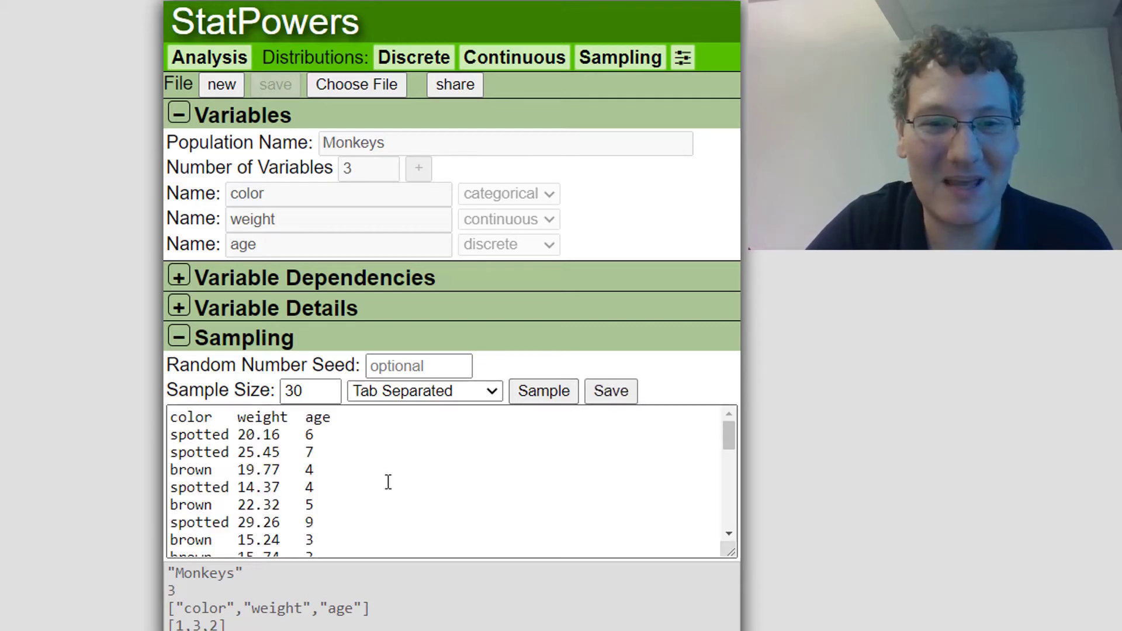
scroll(388, 481, "down", 7)
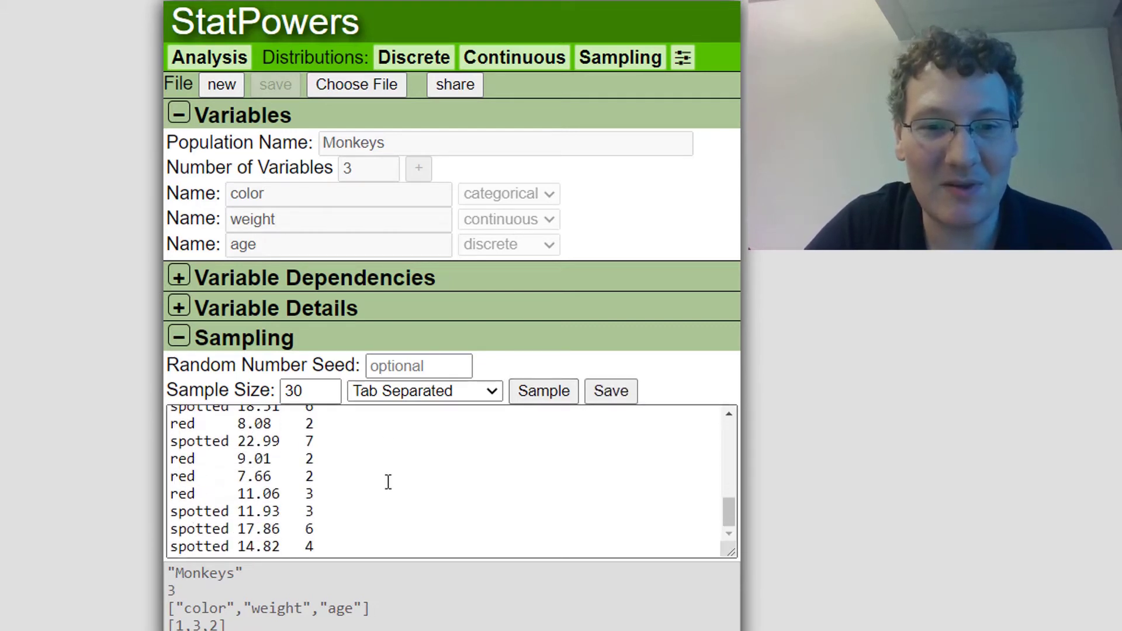
scroll(388, 481, "up", 7)
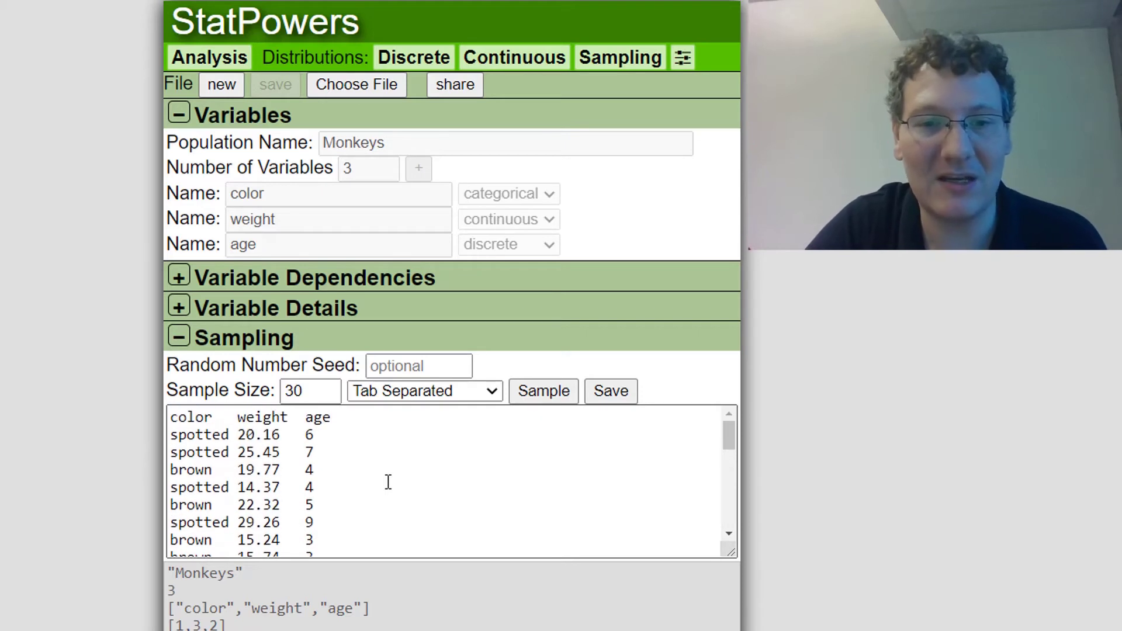